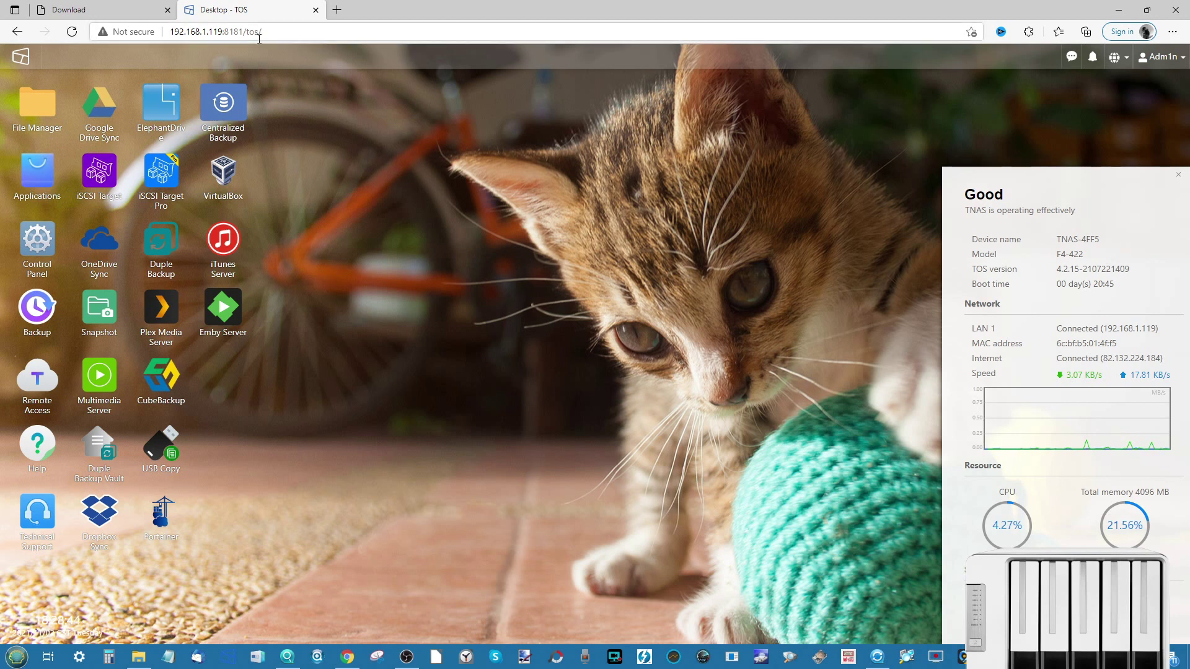
- In File Manager, browse to TERRAMASTER-SHARE > PLEX TEST MEDIA > TV Shows > Black Books > Series 1
click(51, 114)
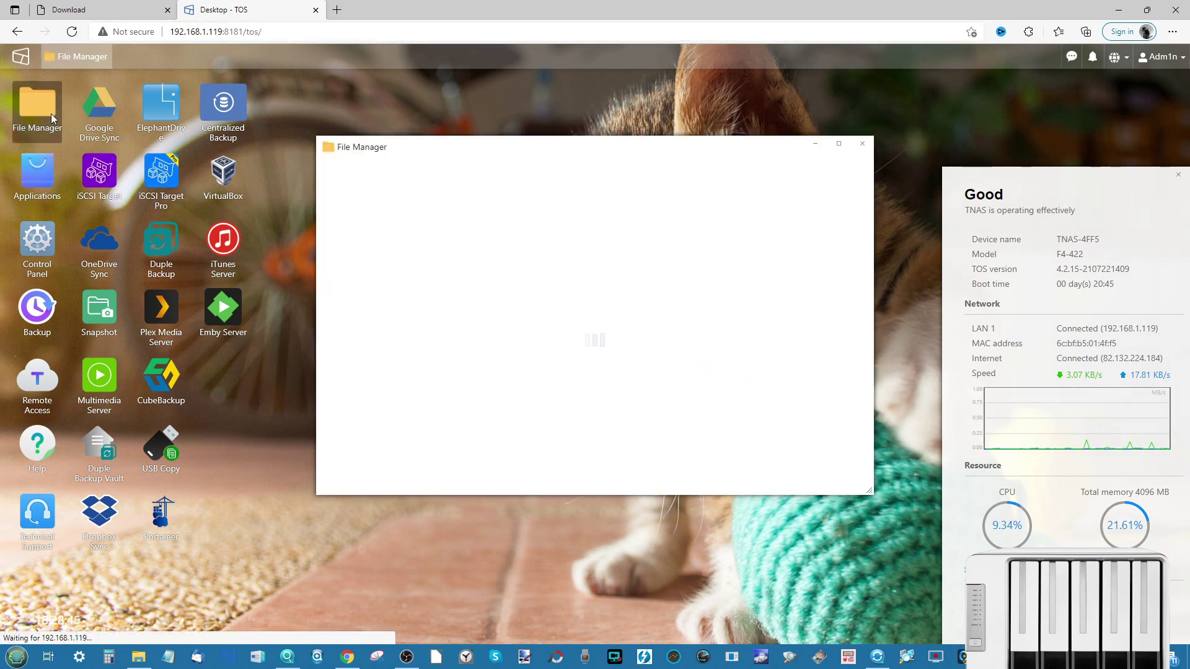
click(421, 251)
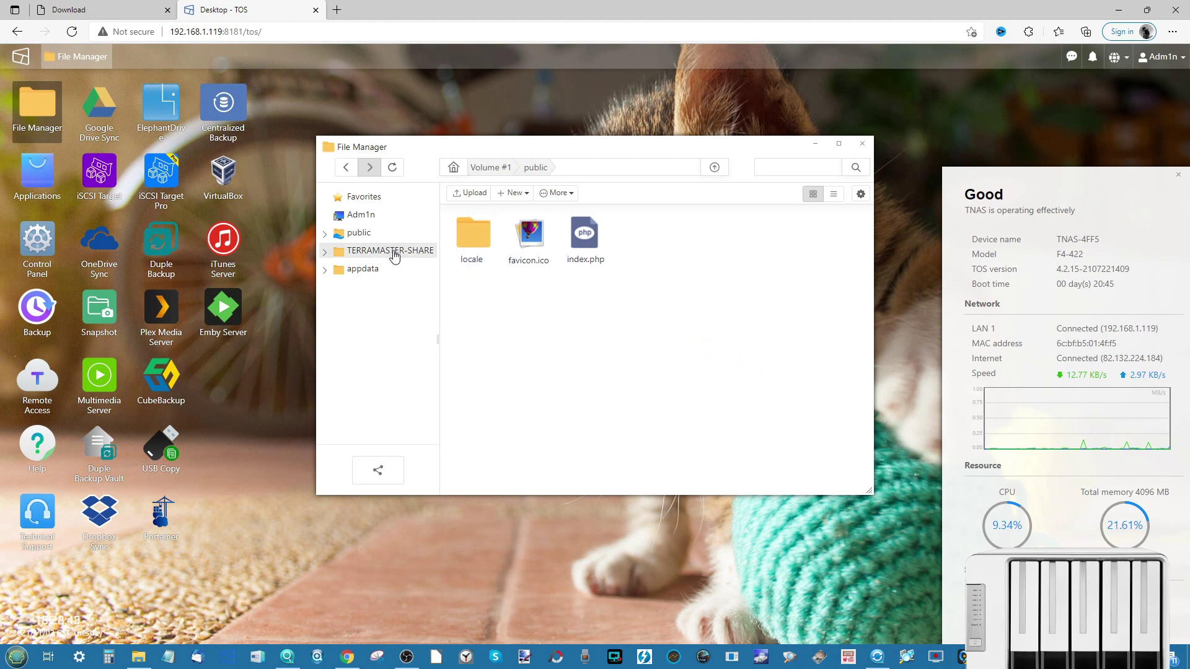
click(373, 282)
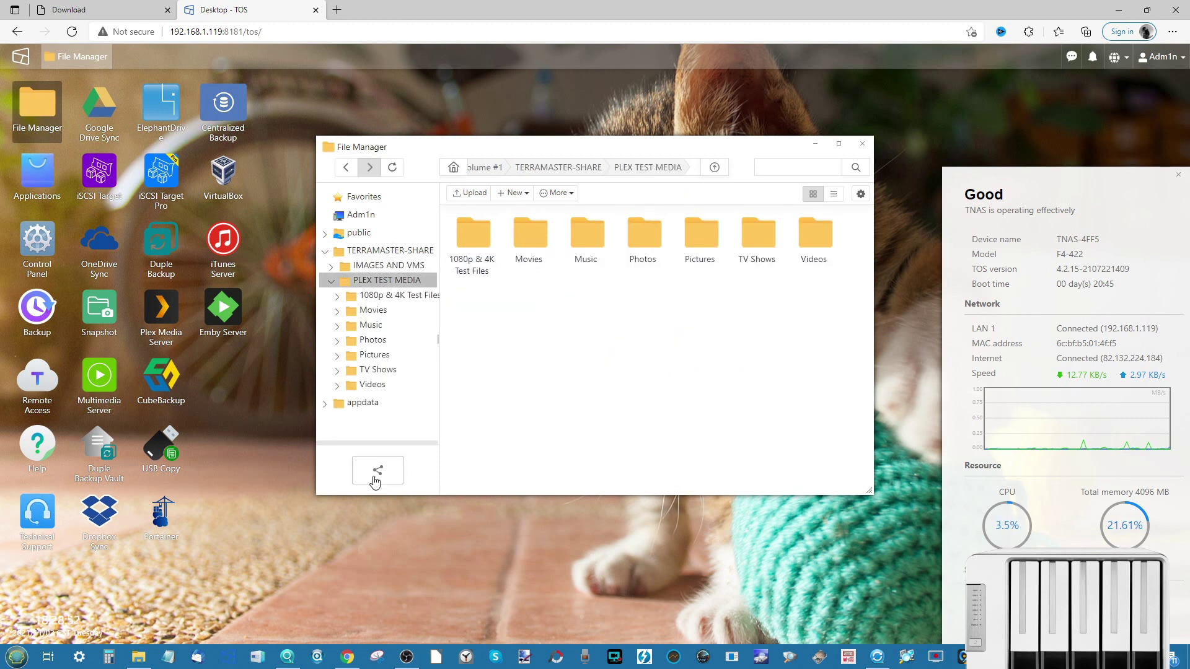
drag(315, 497, 269, 570)
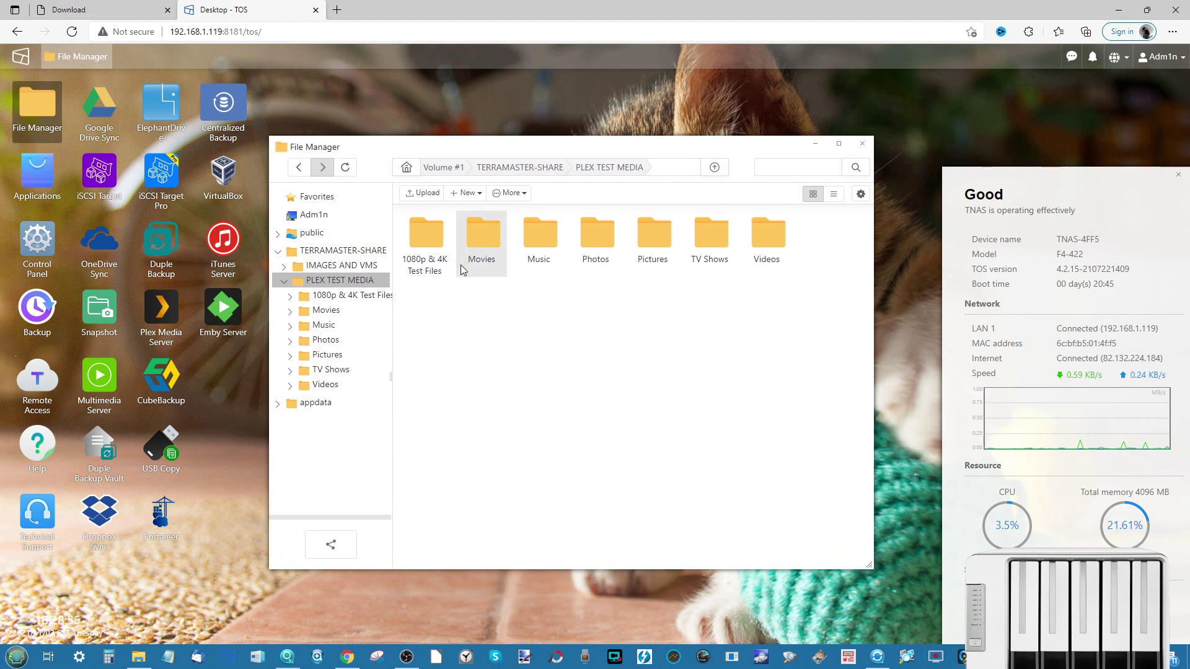
double_click(715, 228)
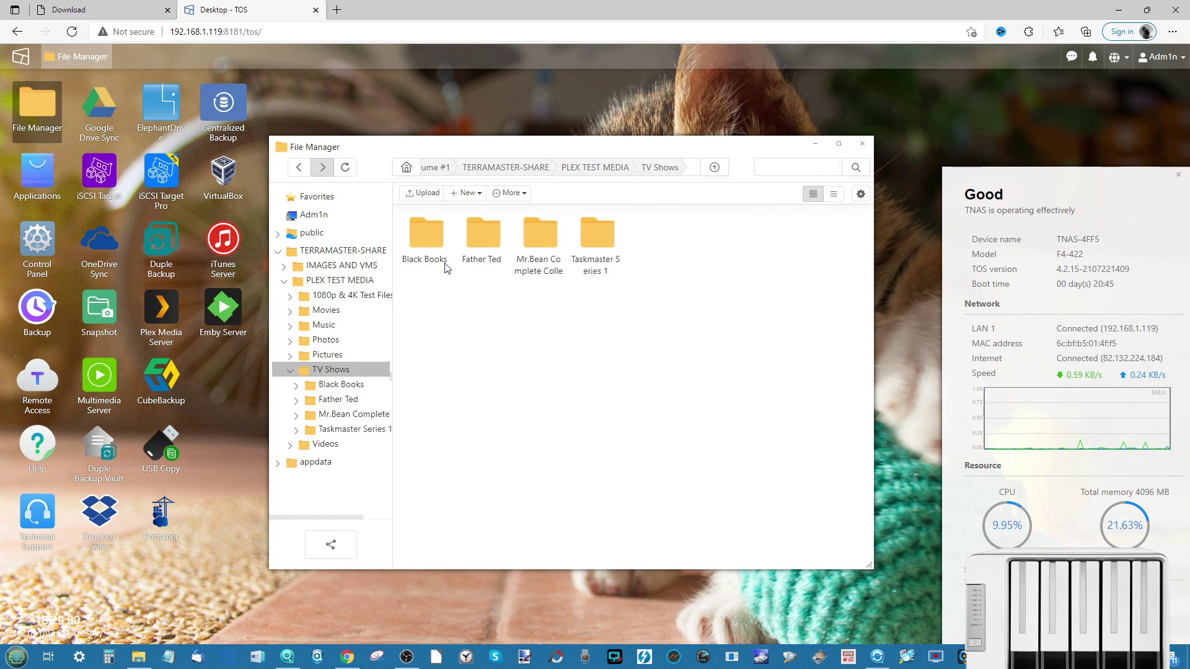
double_click(429, 246)
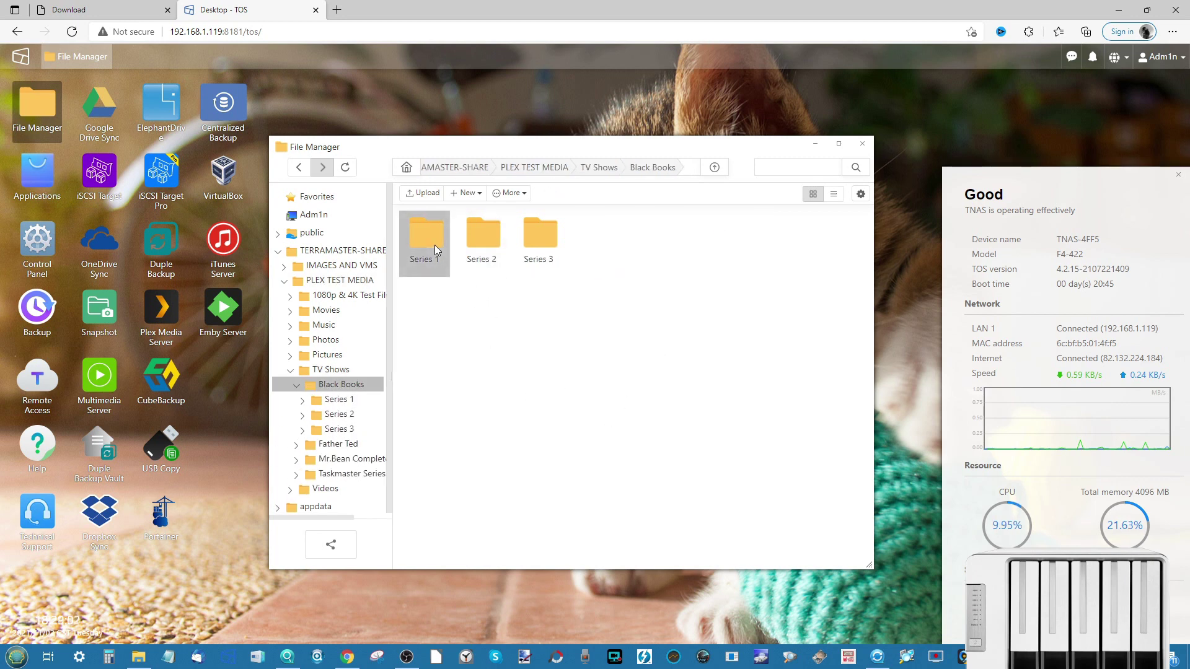
double_click(434, 245)
- Try playing 'EP2 - Mannys First Day.avi', then download it to the PC
click(534, 245)
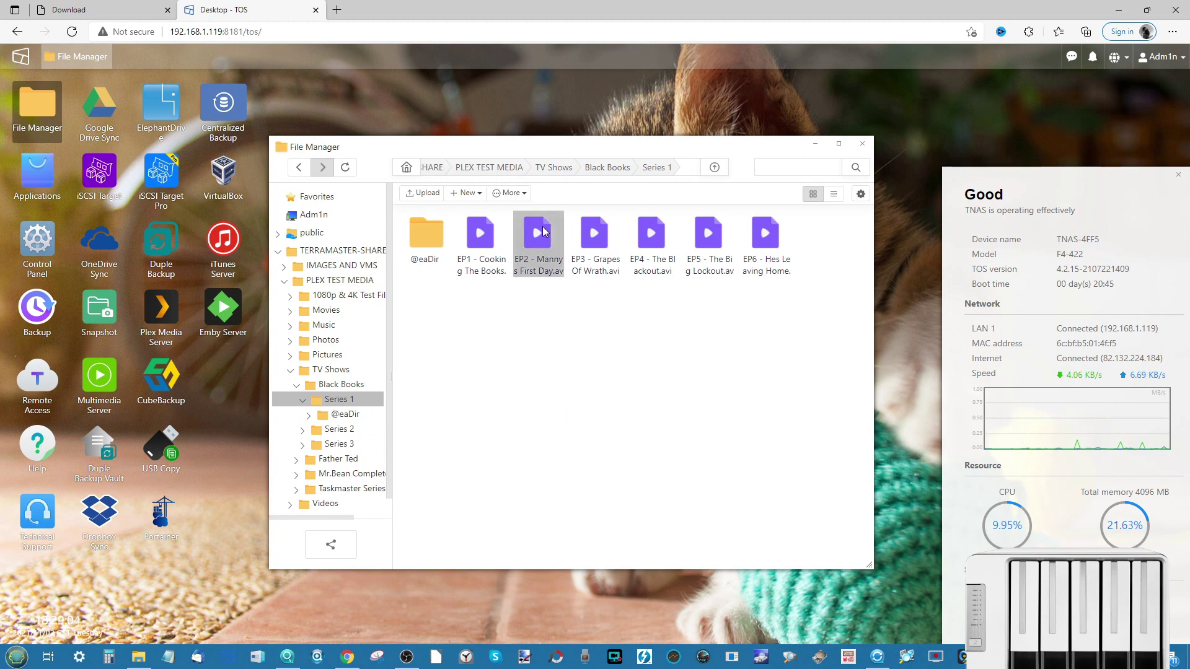
double_click(532, 231)
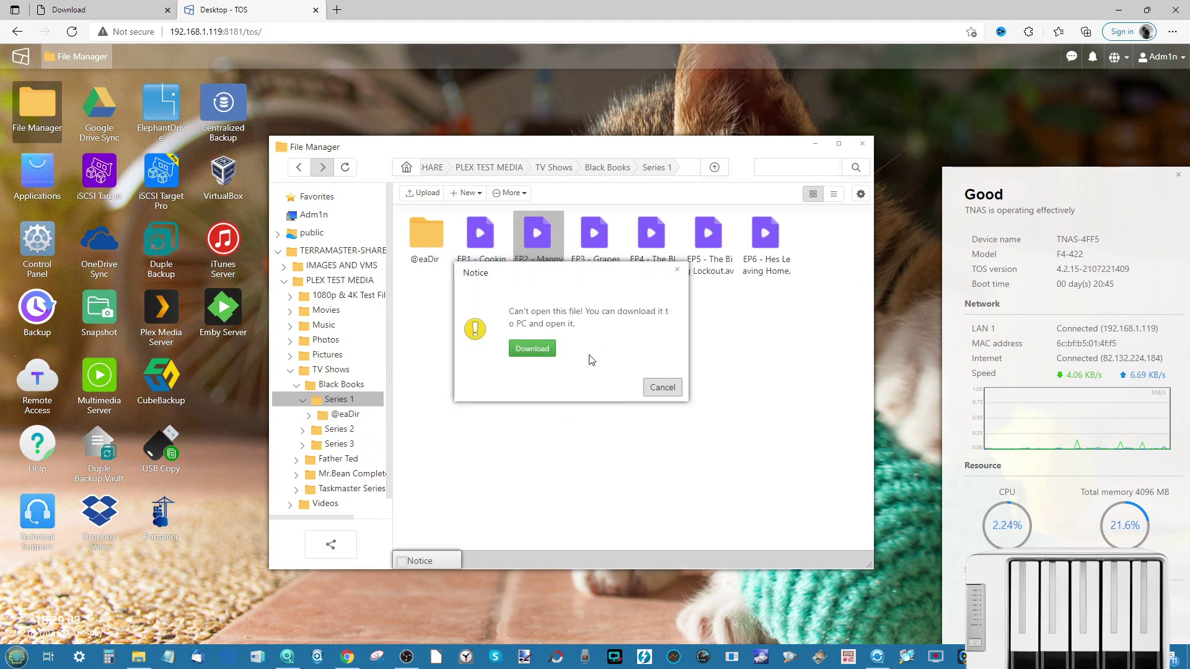
click(533, 360)
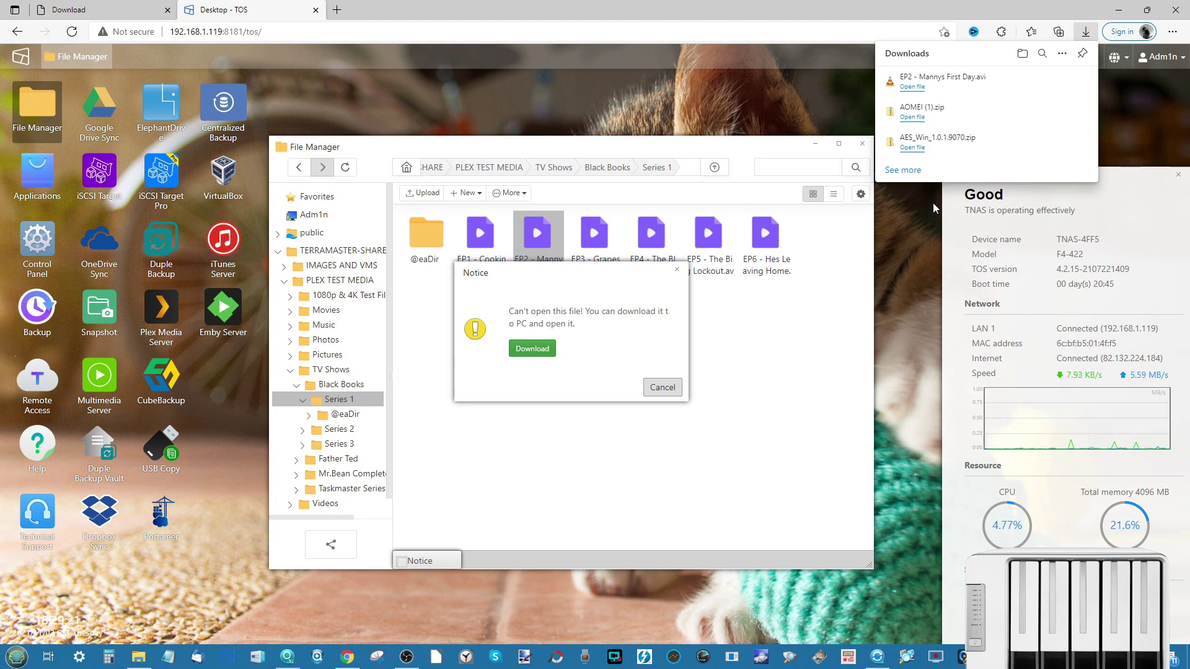
click(904, 224)
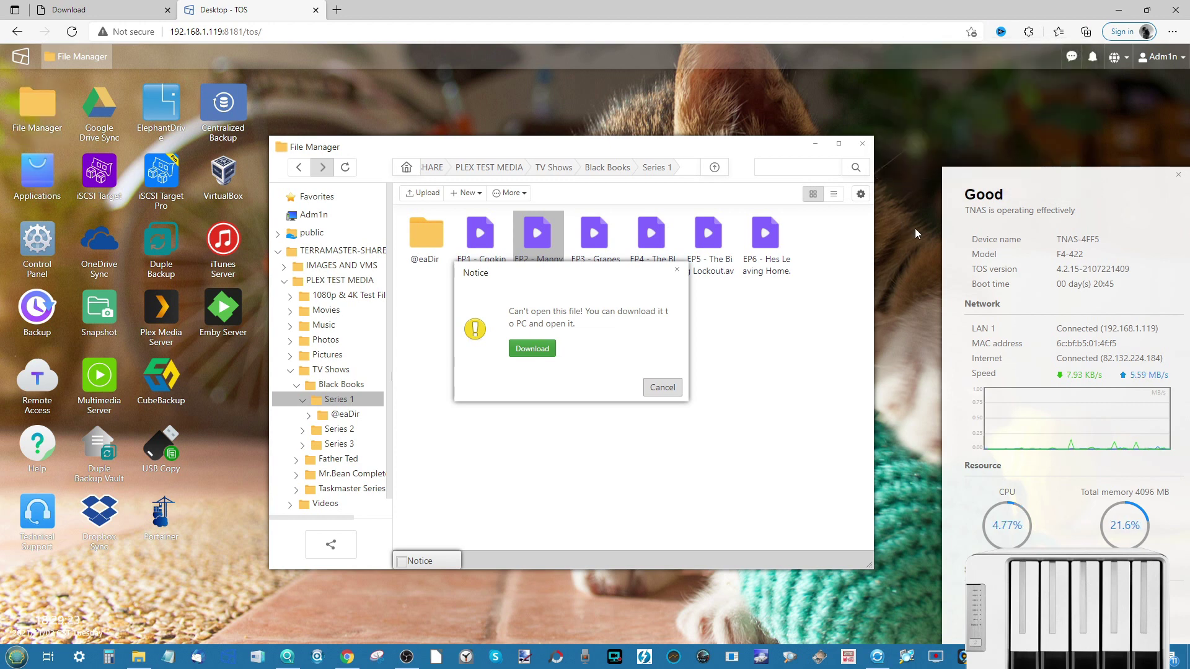
- Dismiss the can't-open notice, check EP2's Properties, then minimize File Manager
click(678, 273)
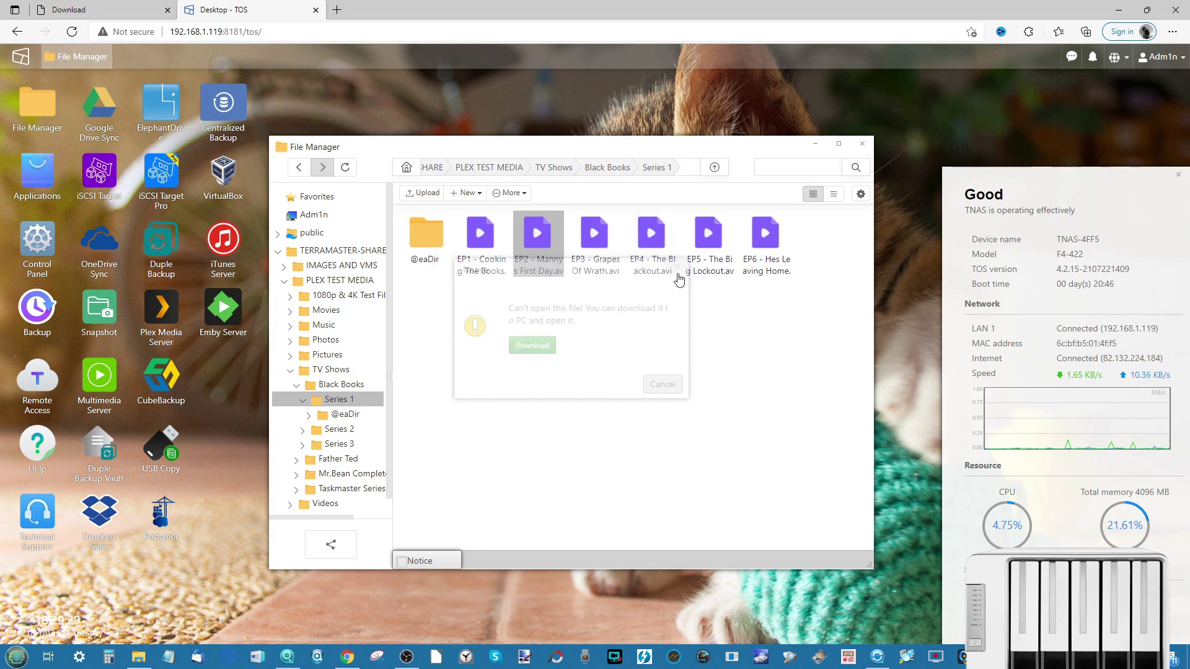
right_click(539, 240)
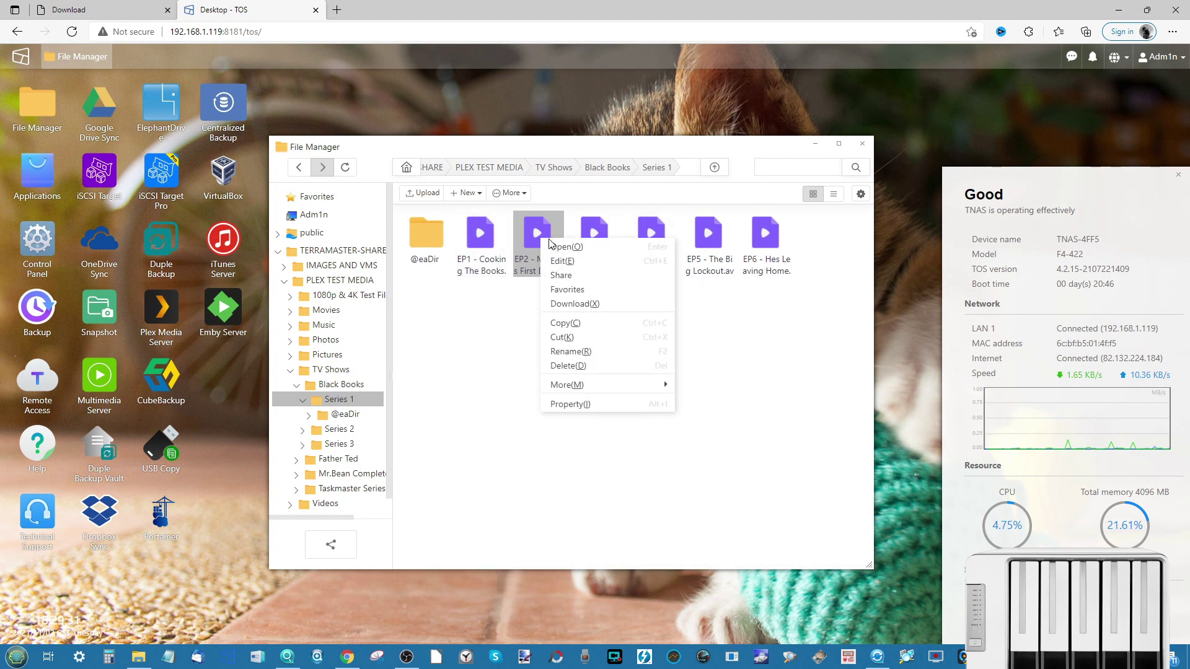
click(576, 405)
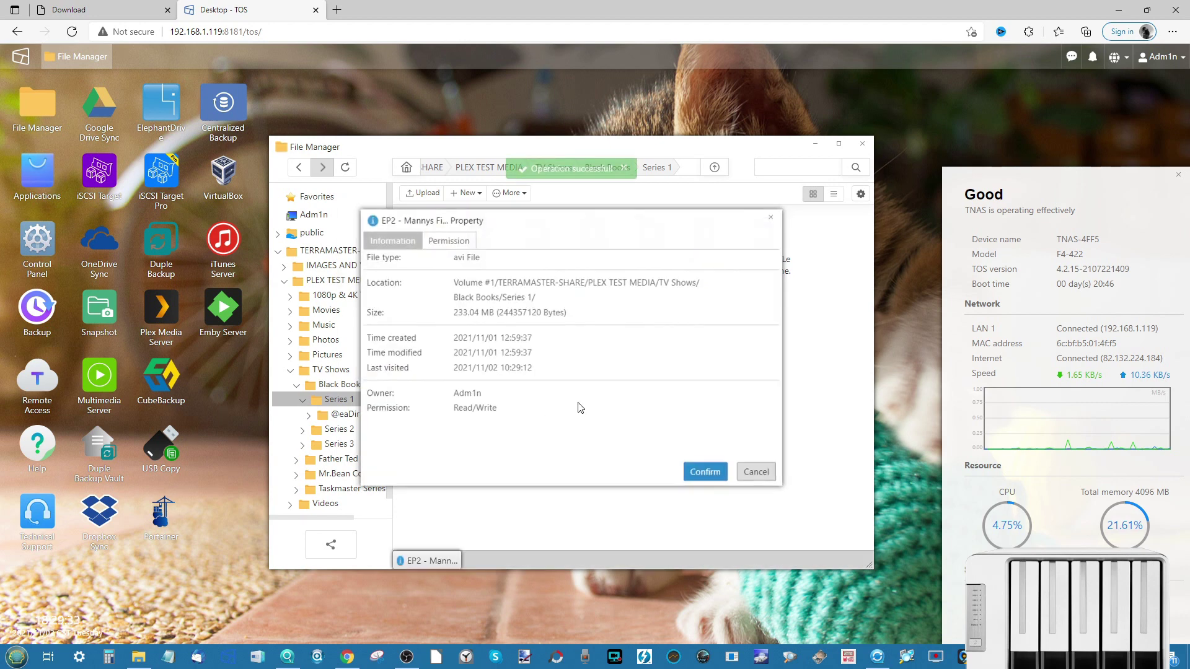
click(769, 219)
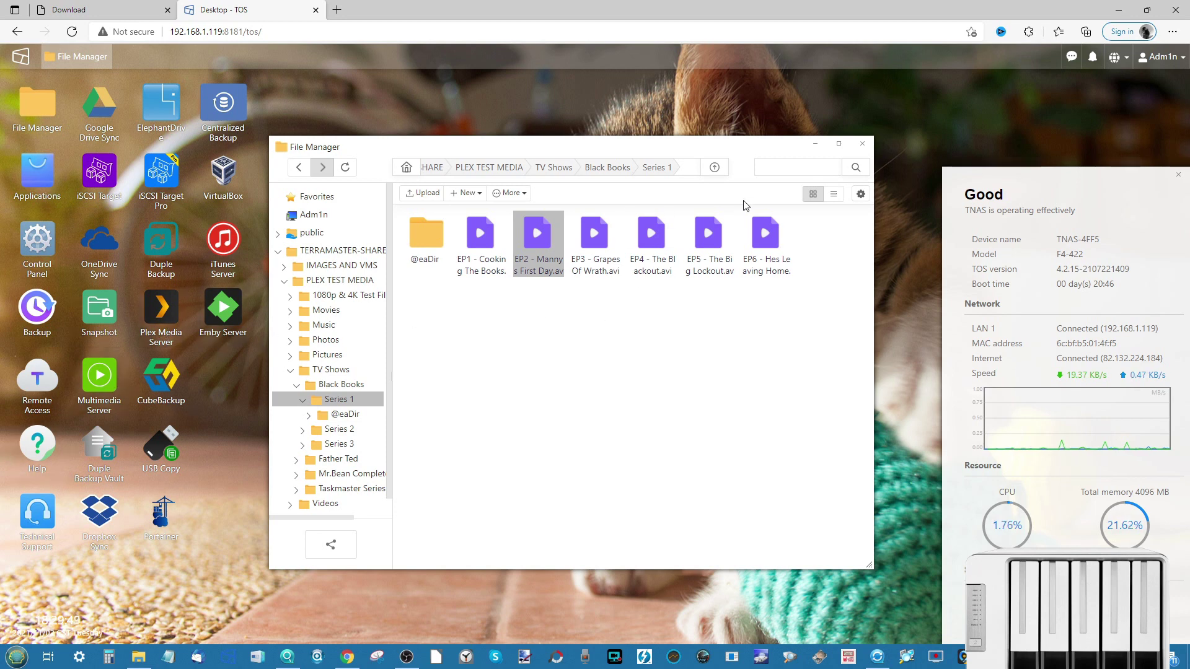
click(817, 144)
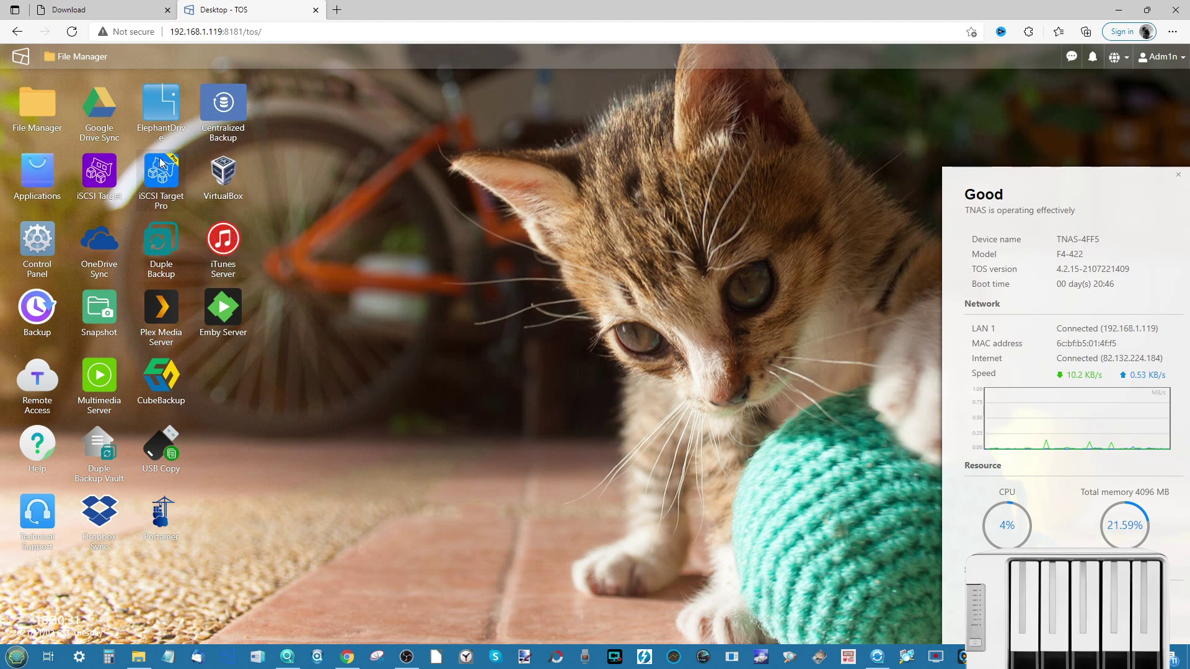
- Scroll through the Control Panel categories, then hide the Control Panel window
click(43, 250)
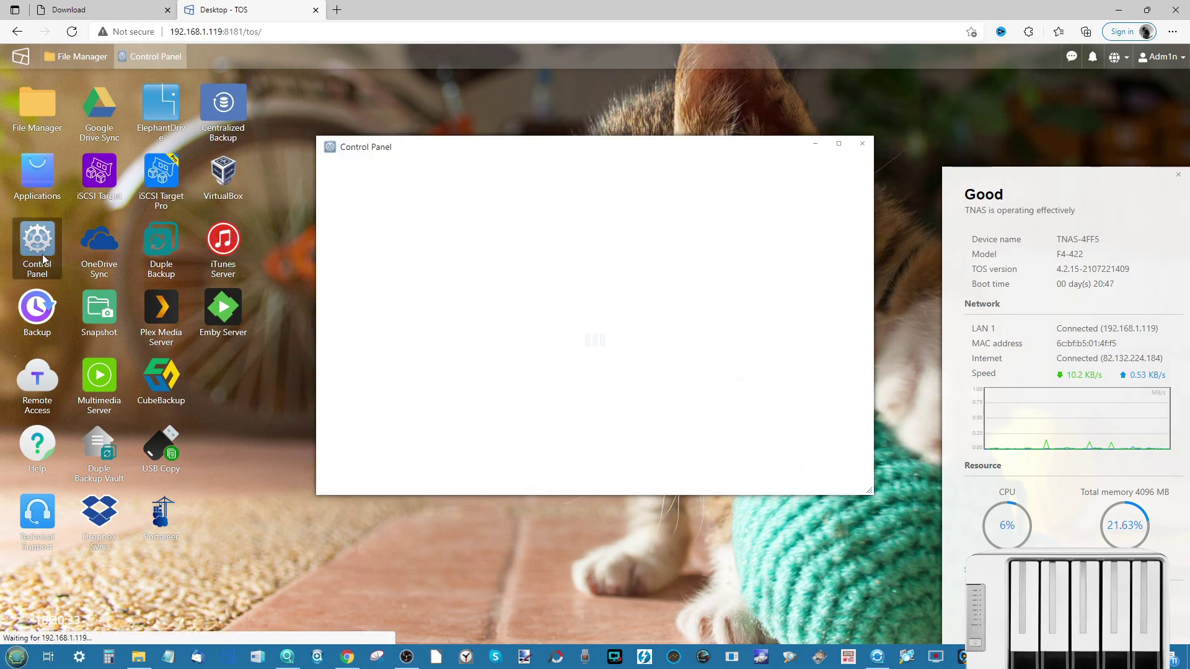
scroll(576, 248, down, 3)
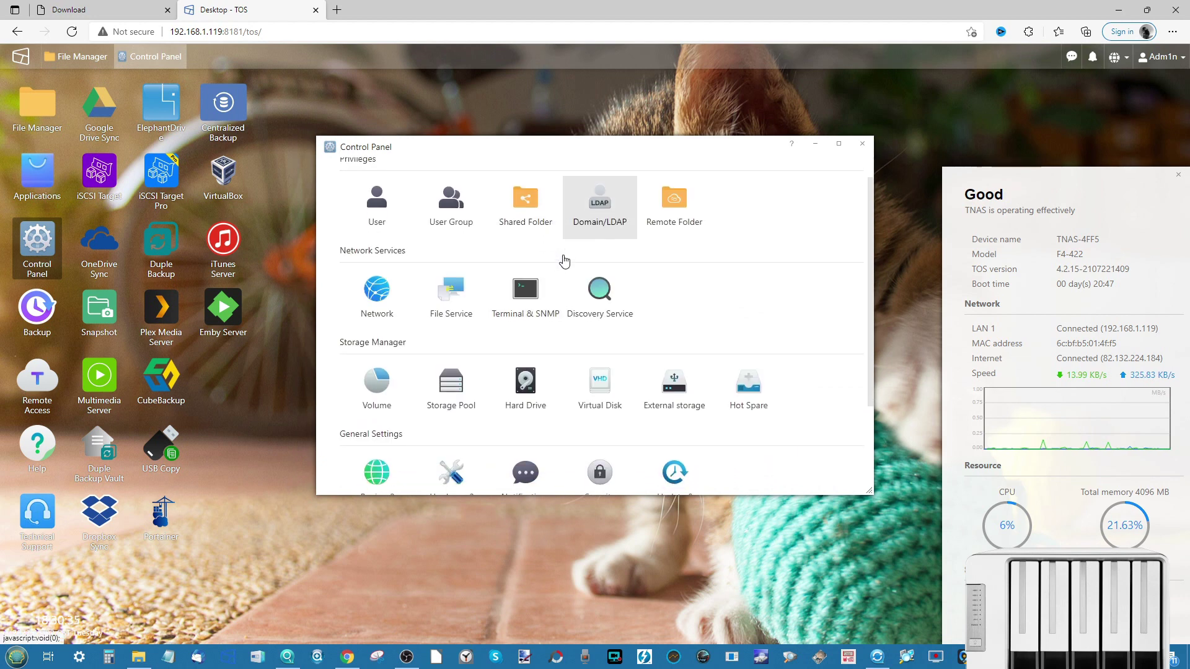
scroll(565, 260, down, 1)
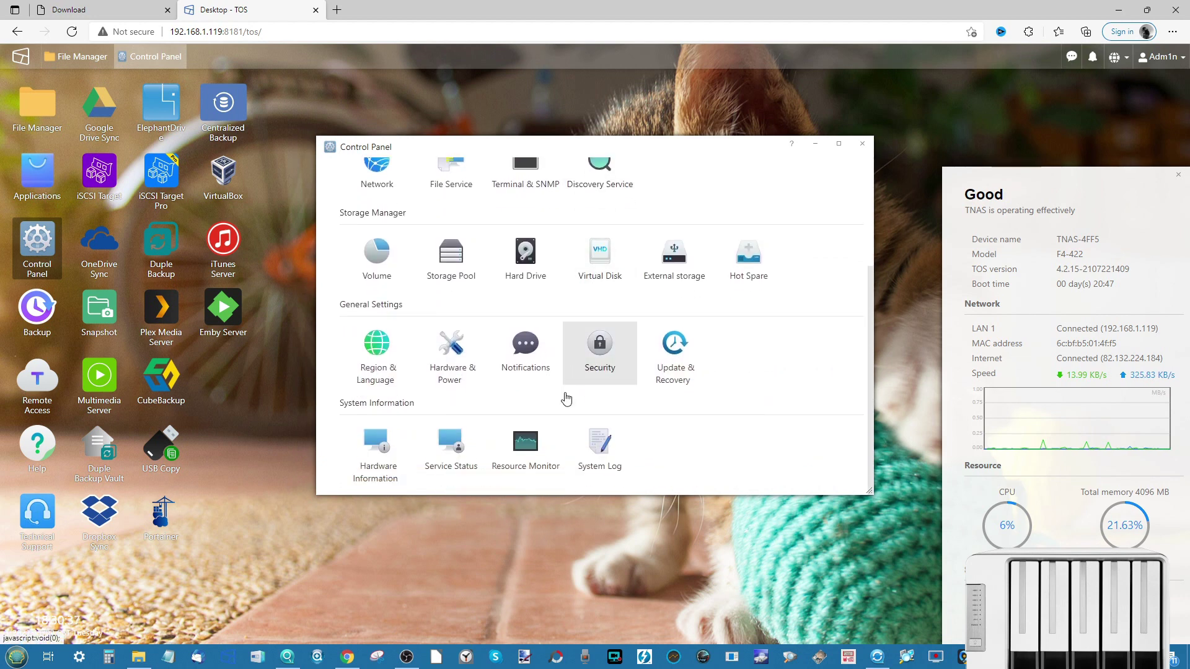
scroll(593, 406, up, 4)
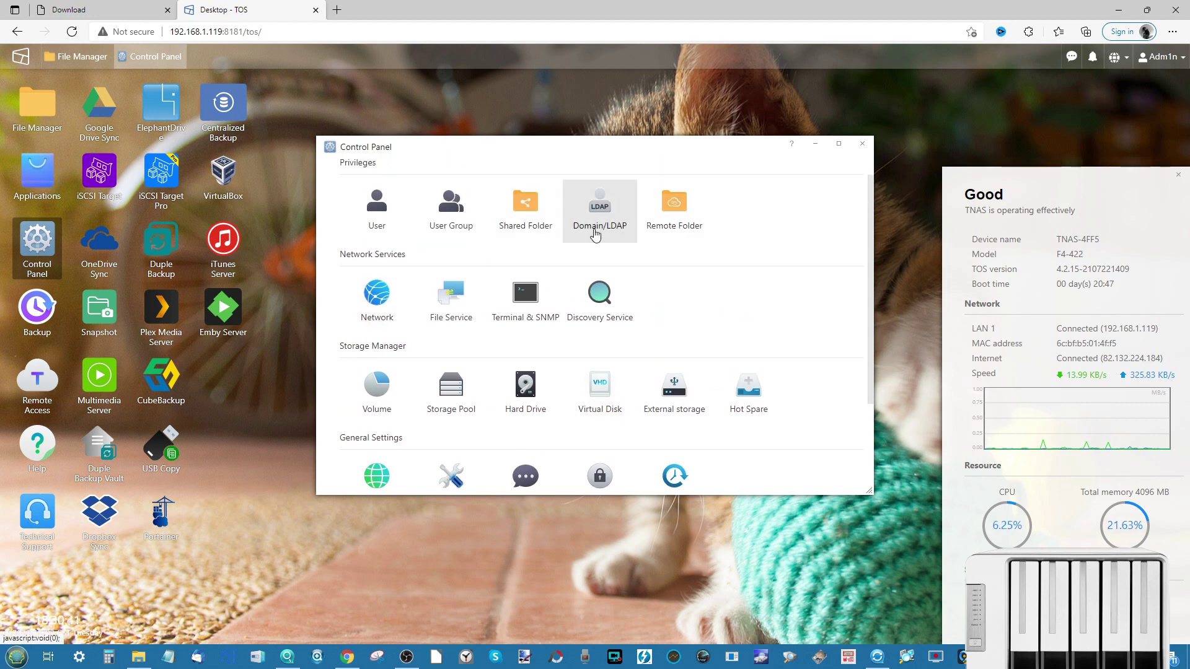
scroll(595, 234, down, 3)
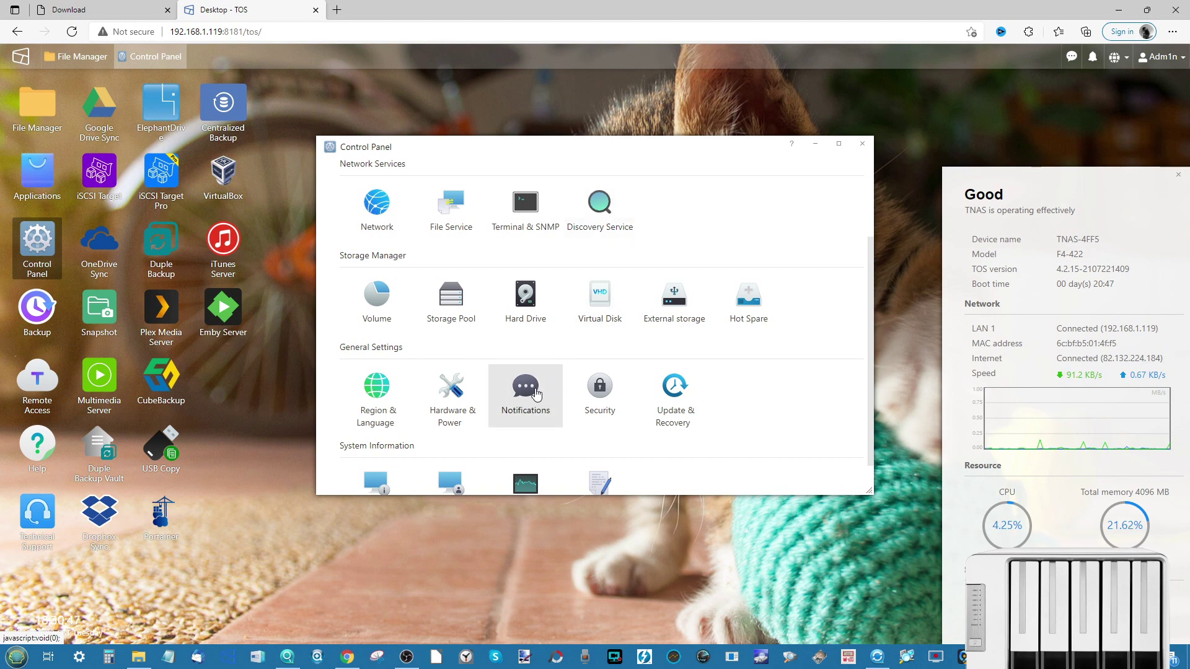
scroll(536, 394, down, 1)
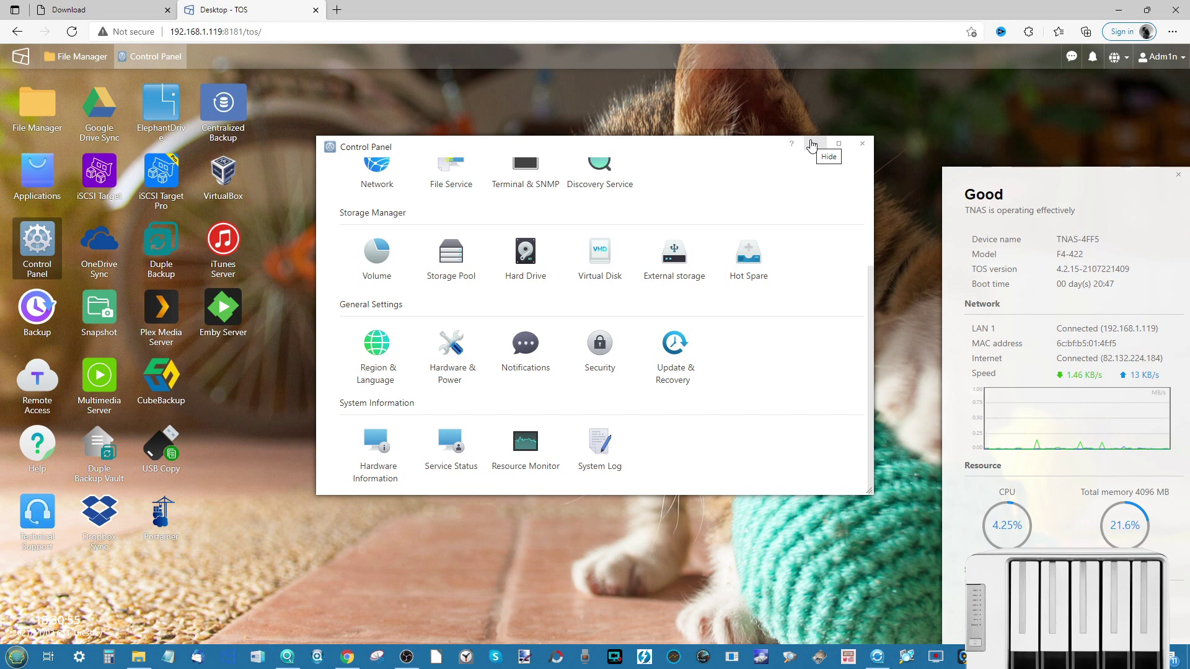
click(812, 145)
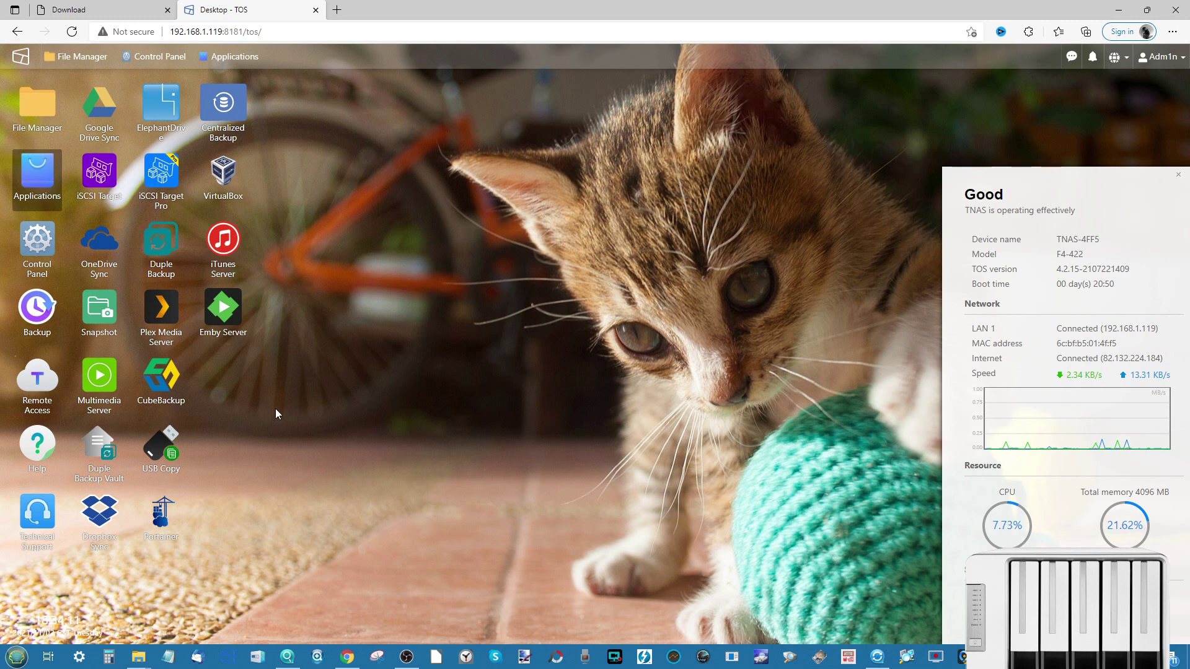
- View the iTunes Server settings (shared name Music Center, /public authorized), then hide the window
double_click(225, 240)
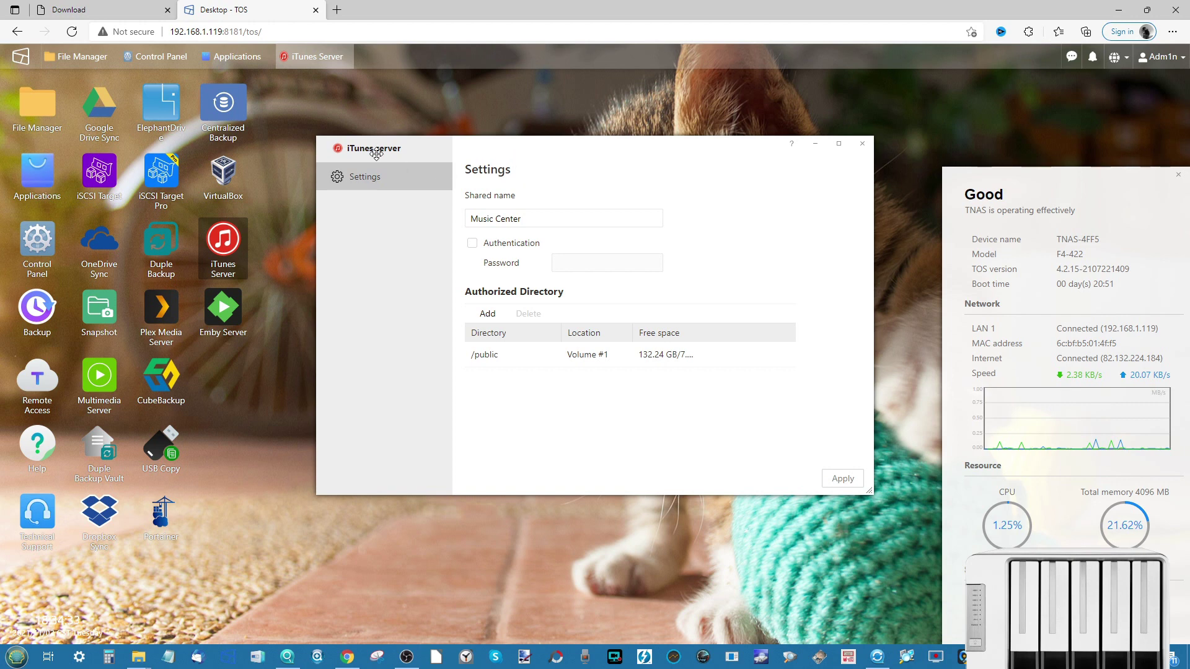
click(815, 143)
- Filter the Applications window to Multimedia apps, then minimize it
click(248, 57)
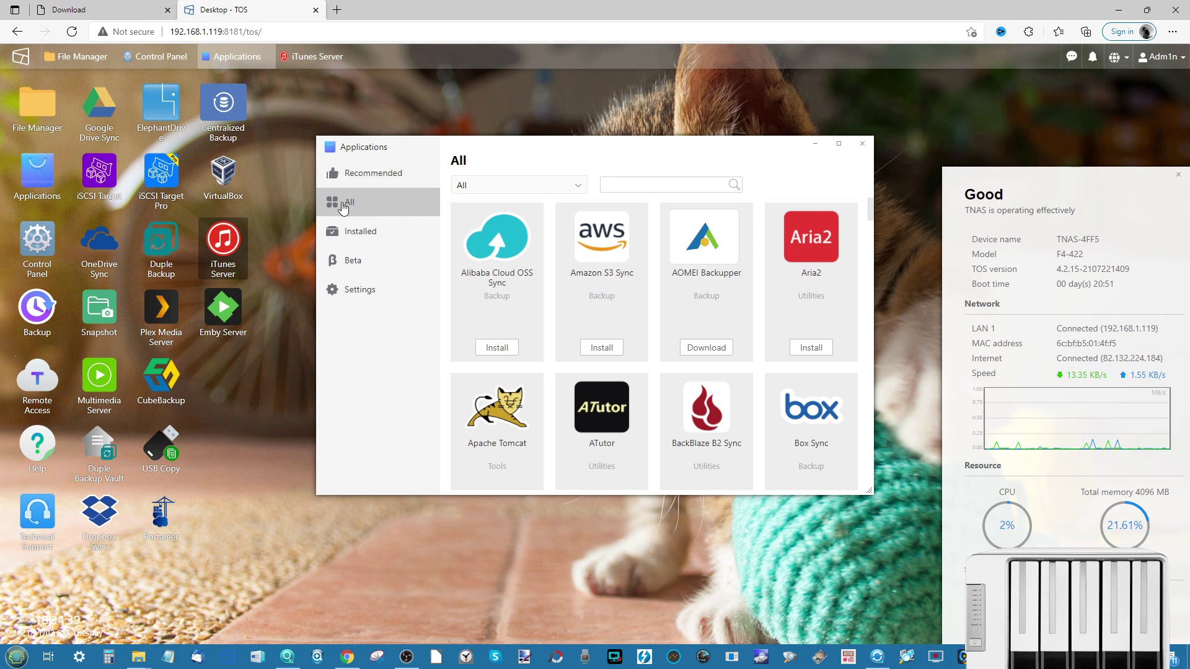
click(488, 191)
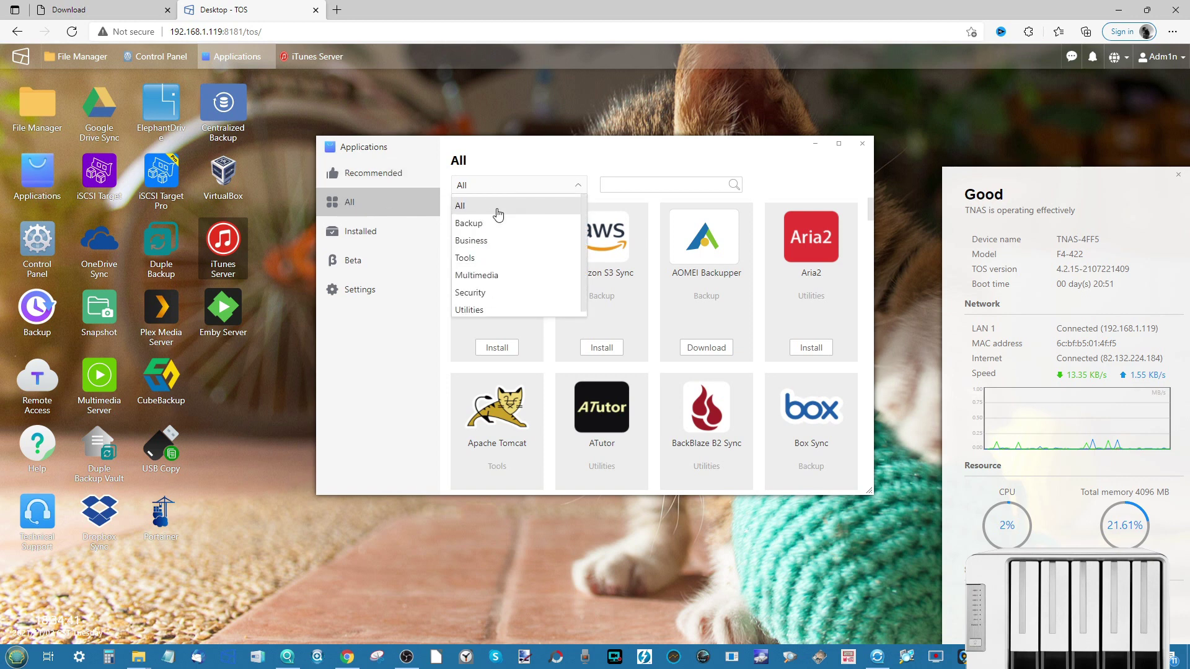
click(496, 274)
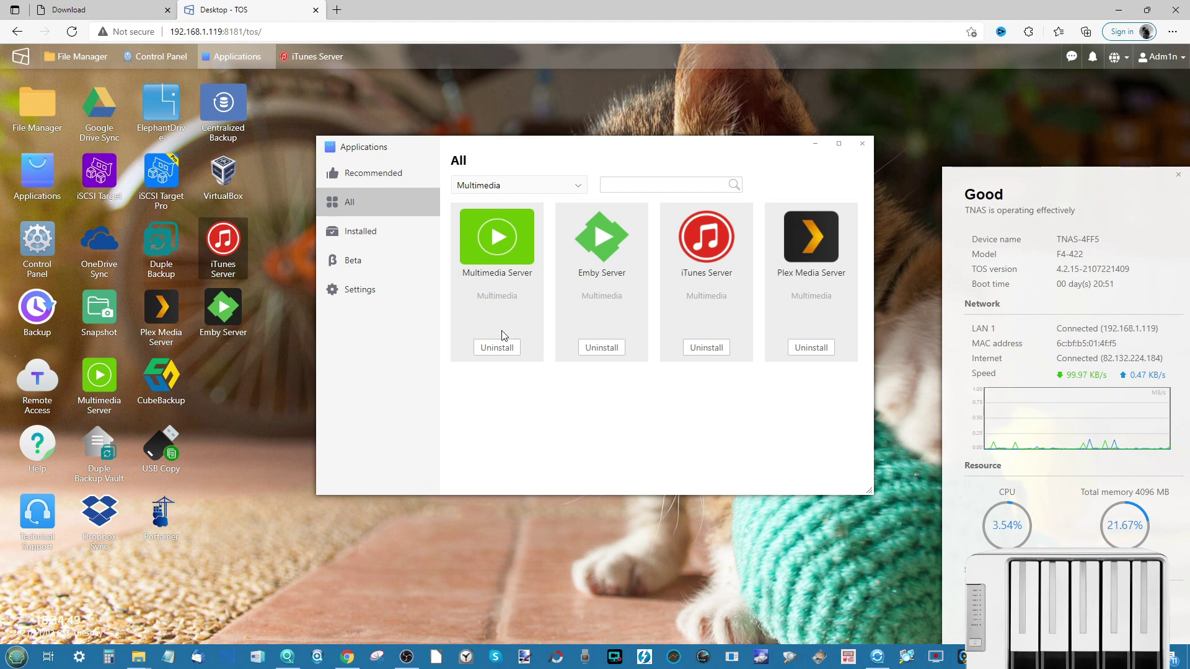
click(816, 143)
- Rename the iTunes Server share to 'NASCompares Music', leaving authentication unchecked
click(300, 59)
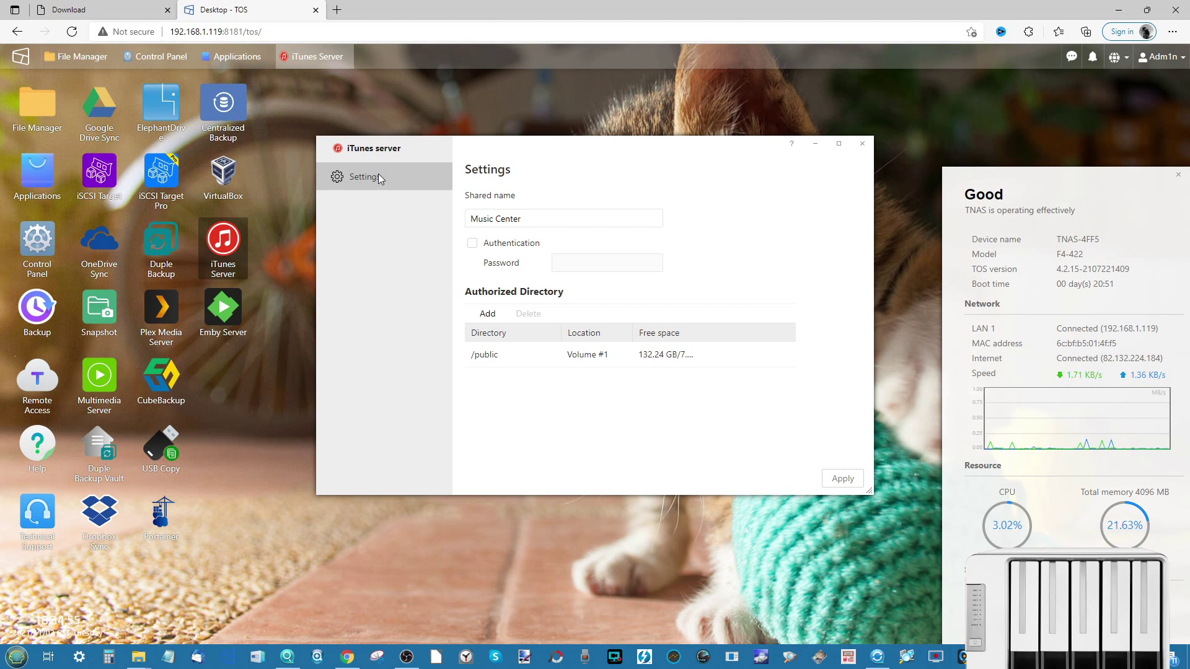
click(552, 216)
drag(518, 211, 428, 199)
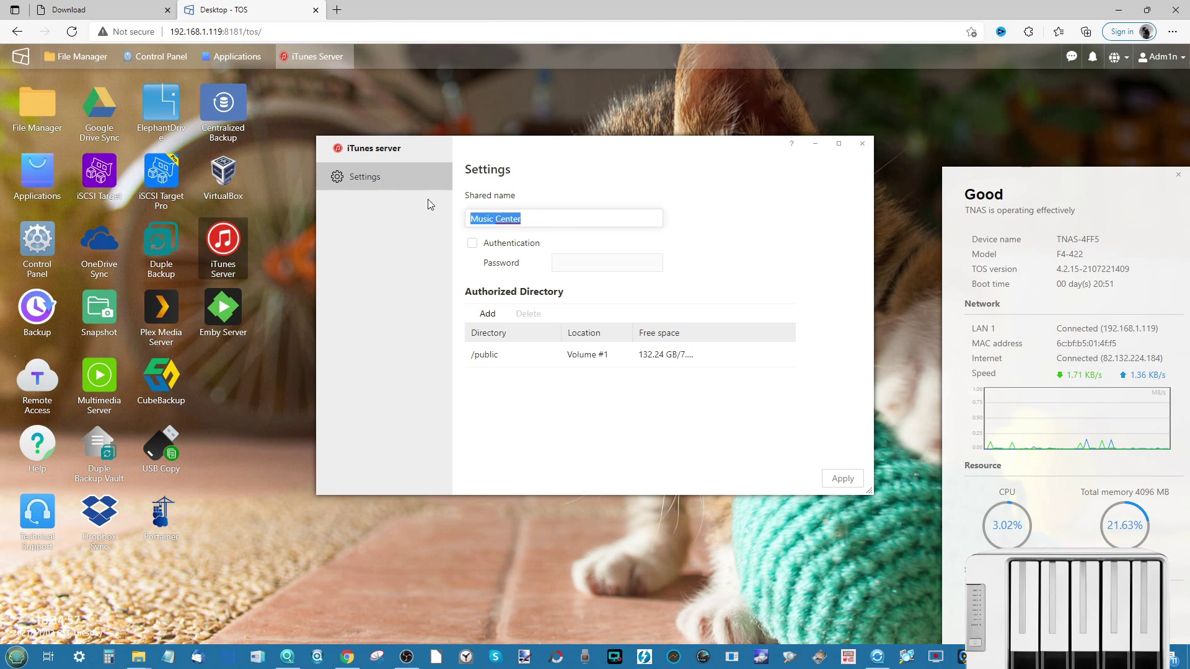
text(NASCompares Music)
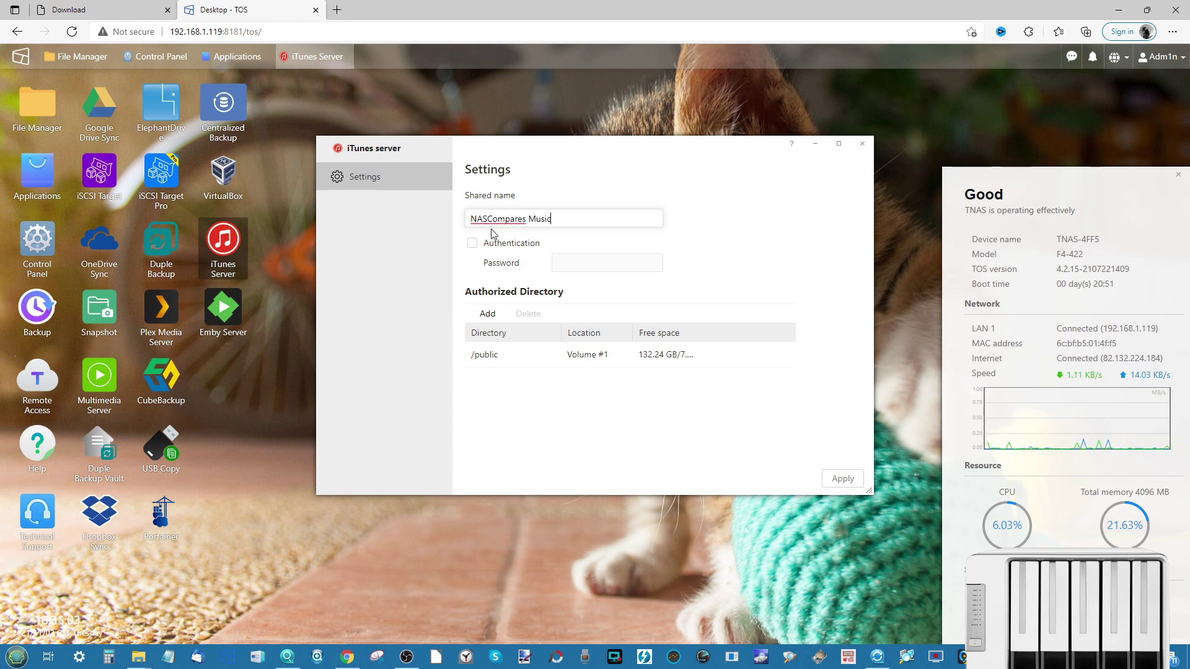
click(471, 245)
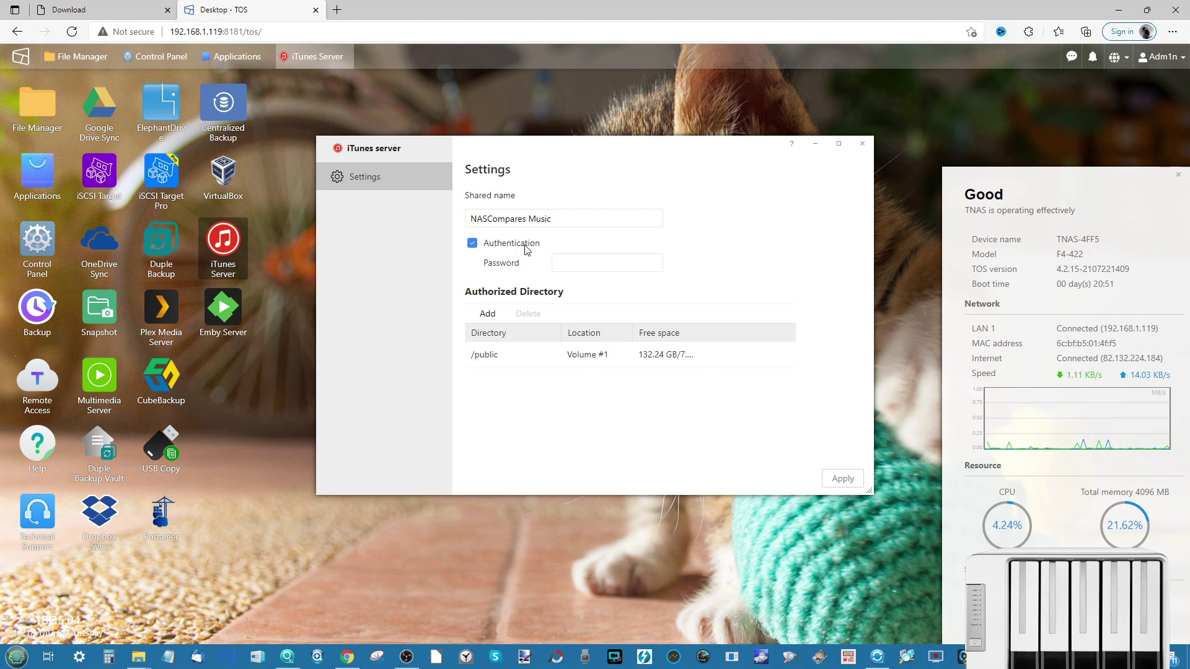
click(473, 248)
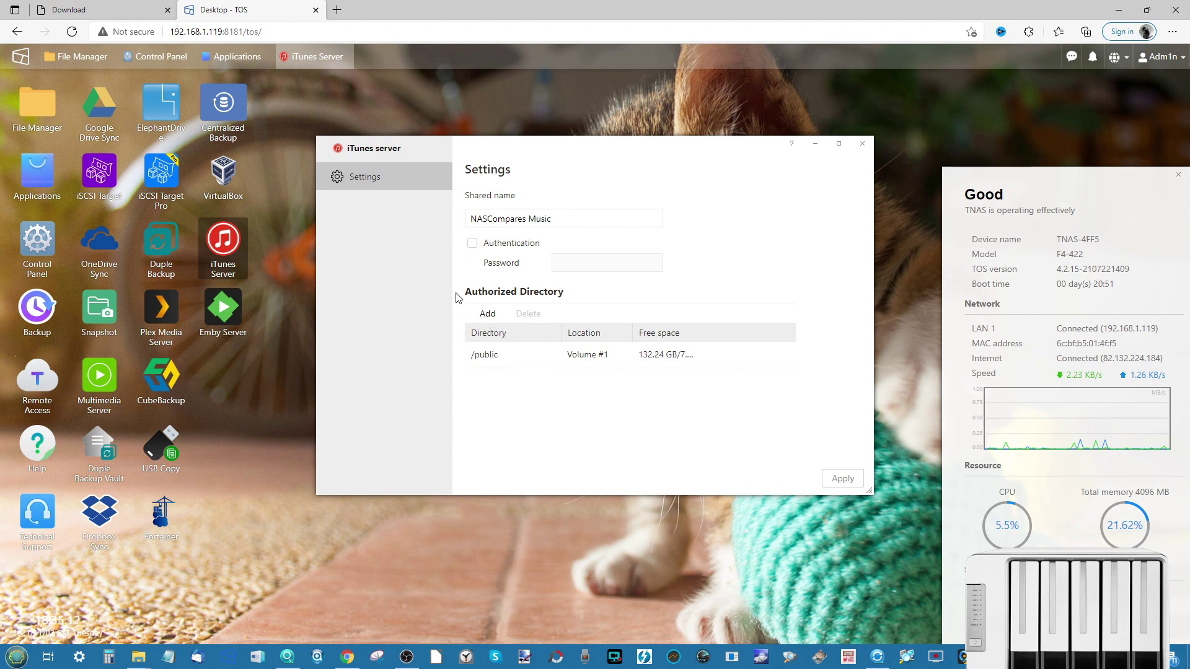
click(482, 313)
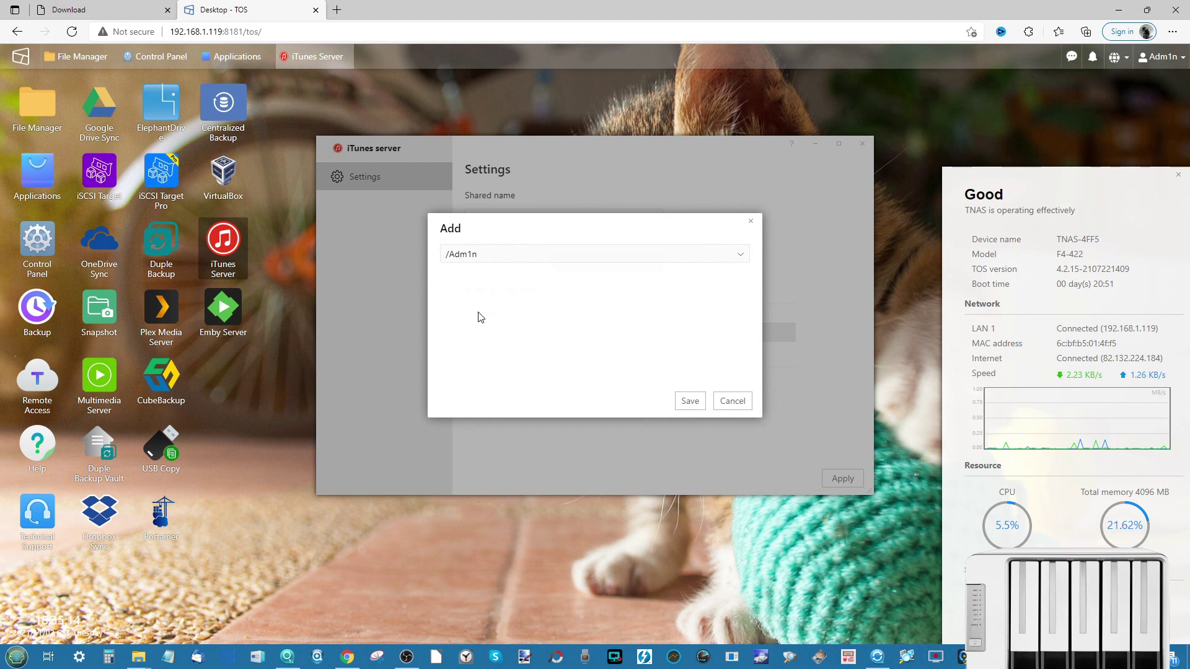
- Add /TERRAMASTER-SHARE as an authorized iTunes Server directory and save it
click(555, 254)
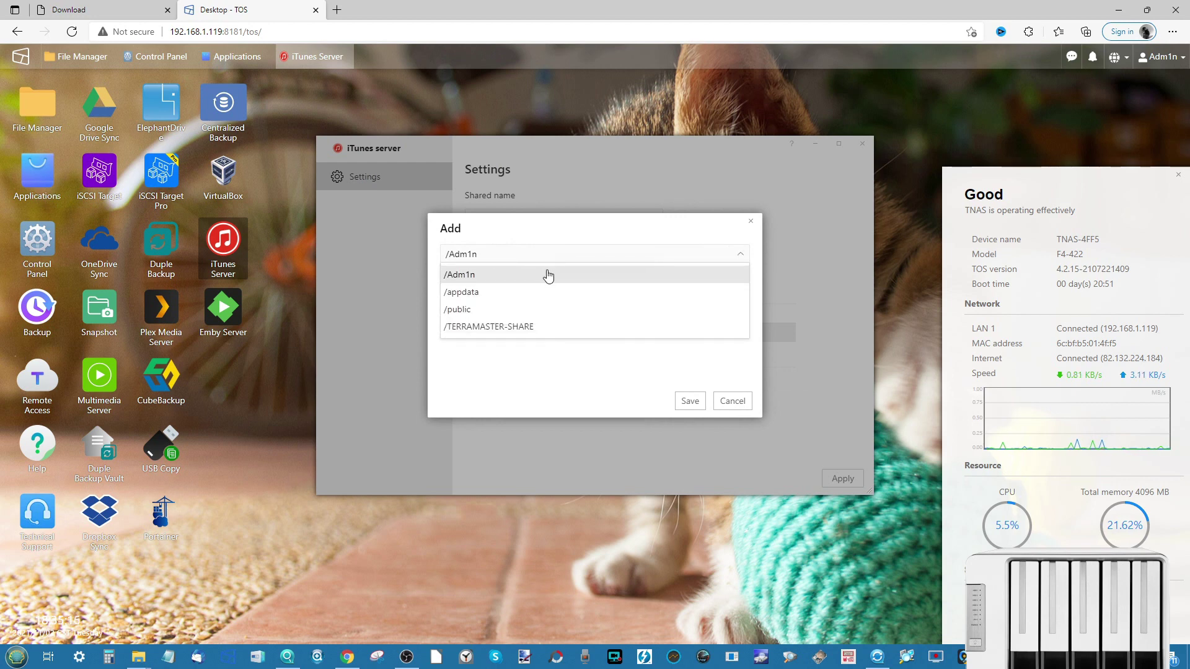
click(525, 327)
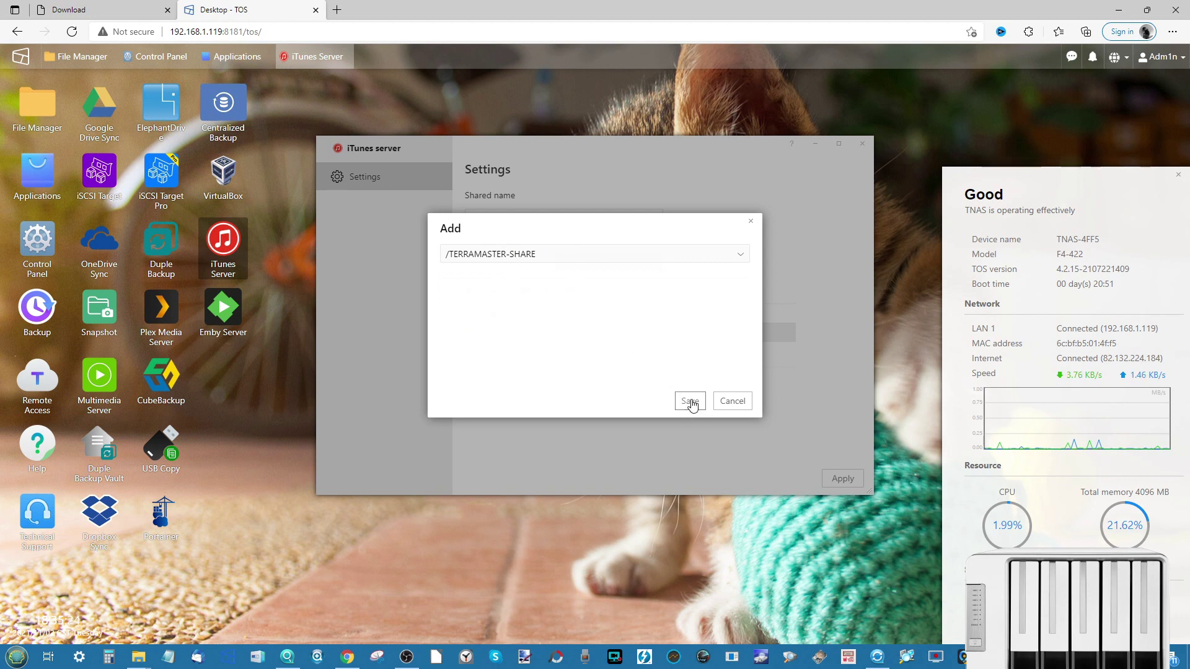
click(691, 401)
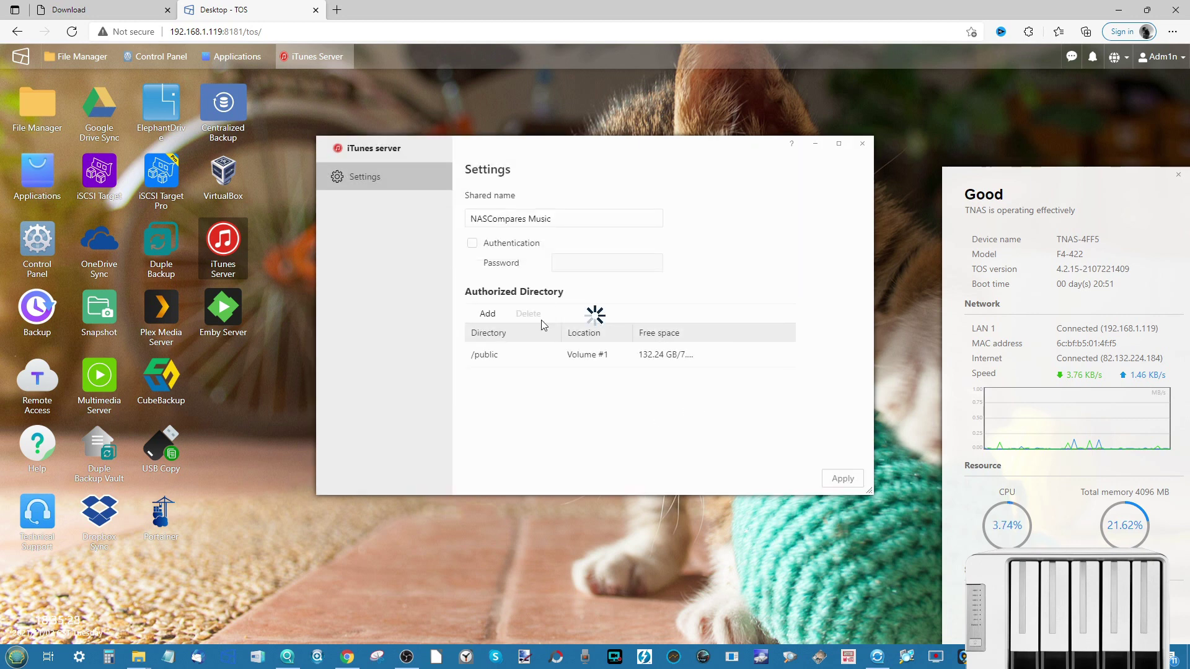
click(36, 114)
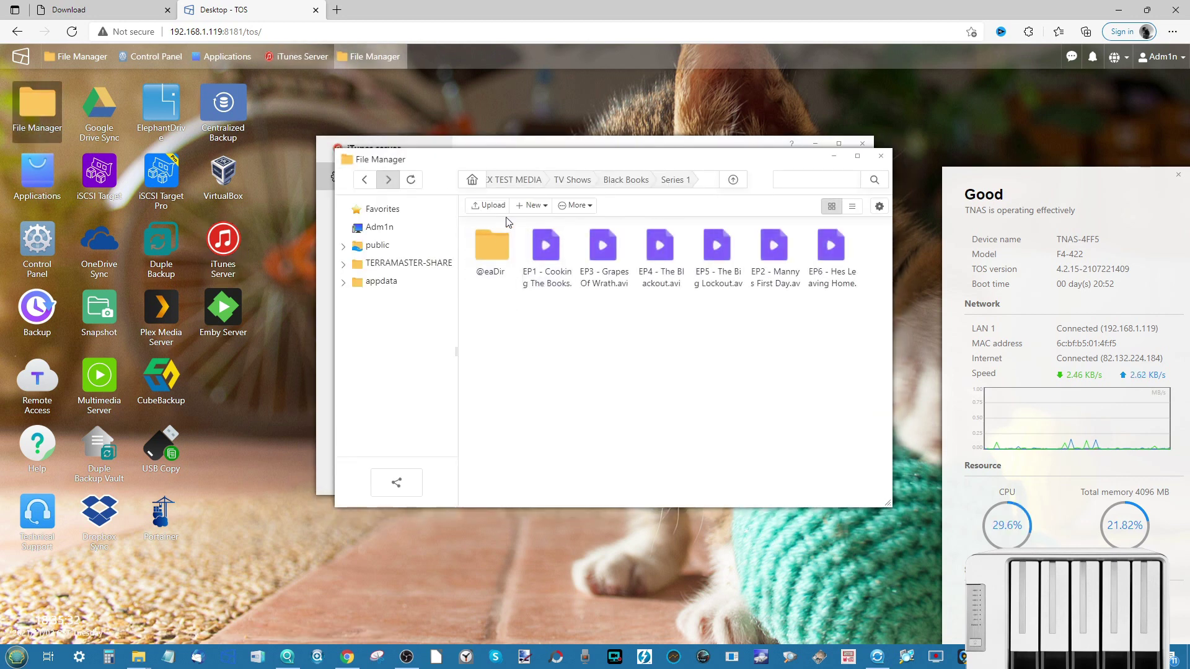
click(527, 206)
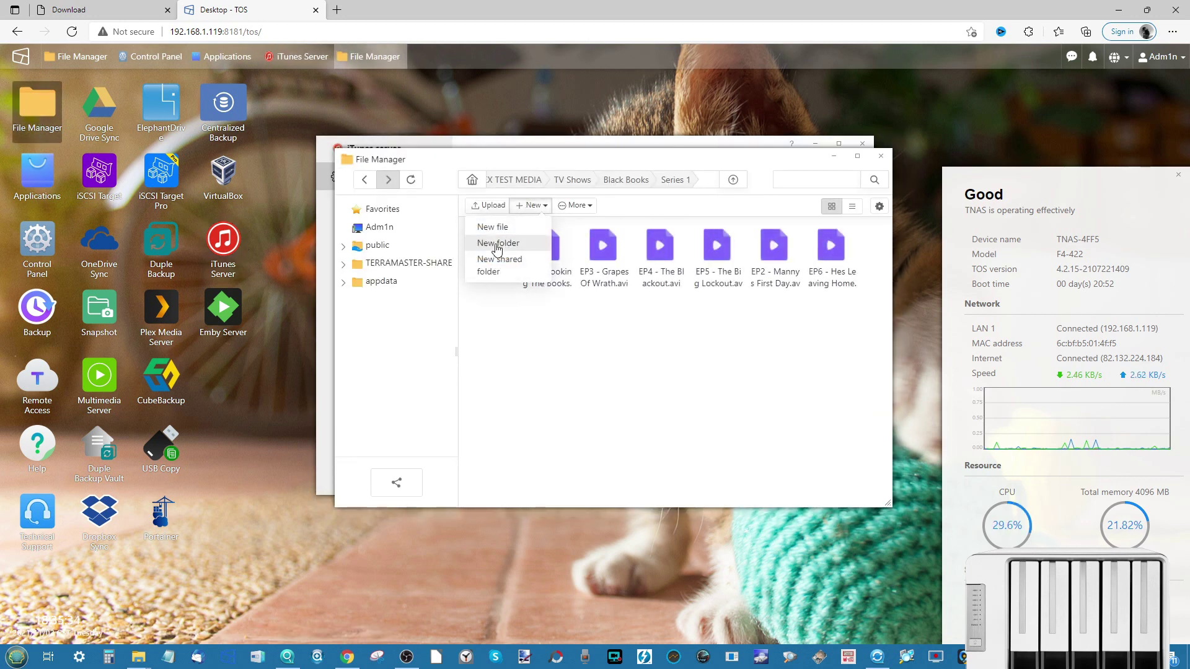
click(551, 389)
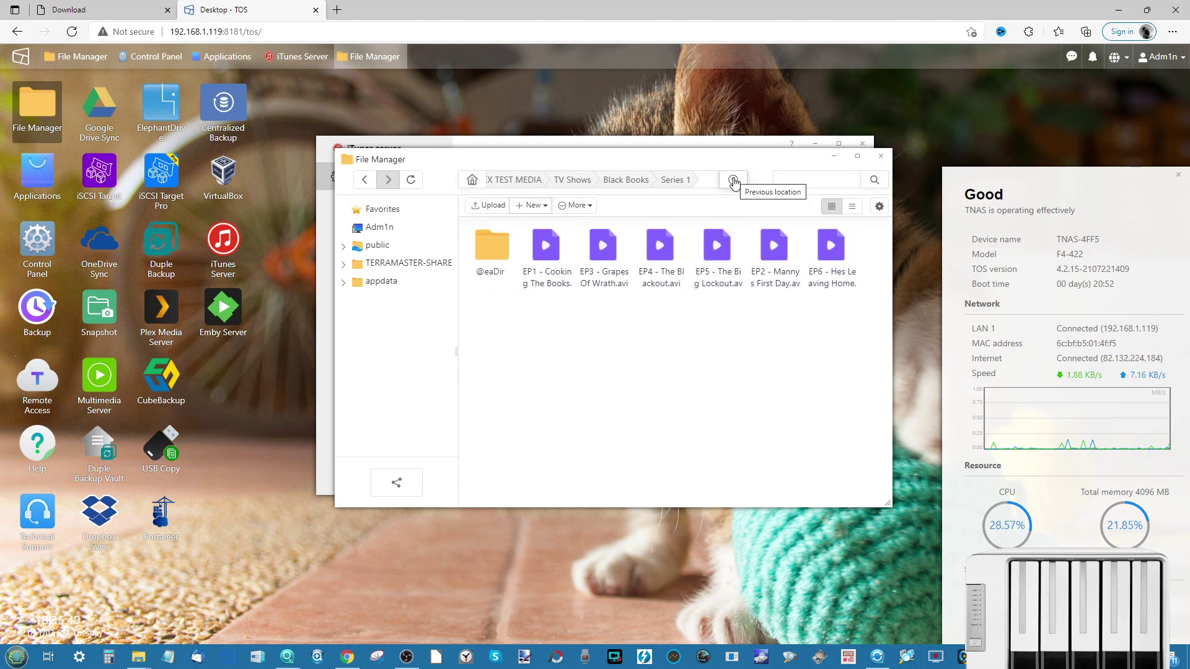
click(489, 206)
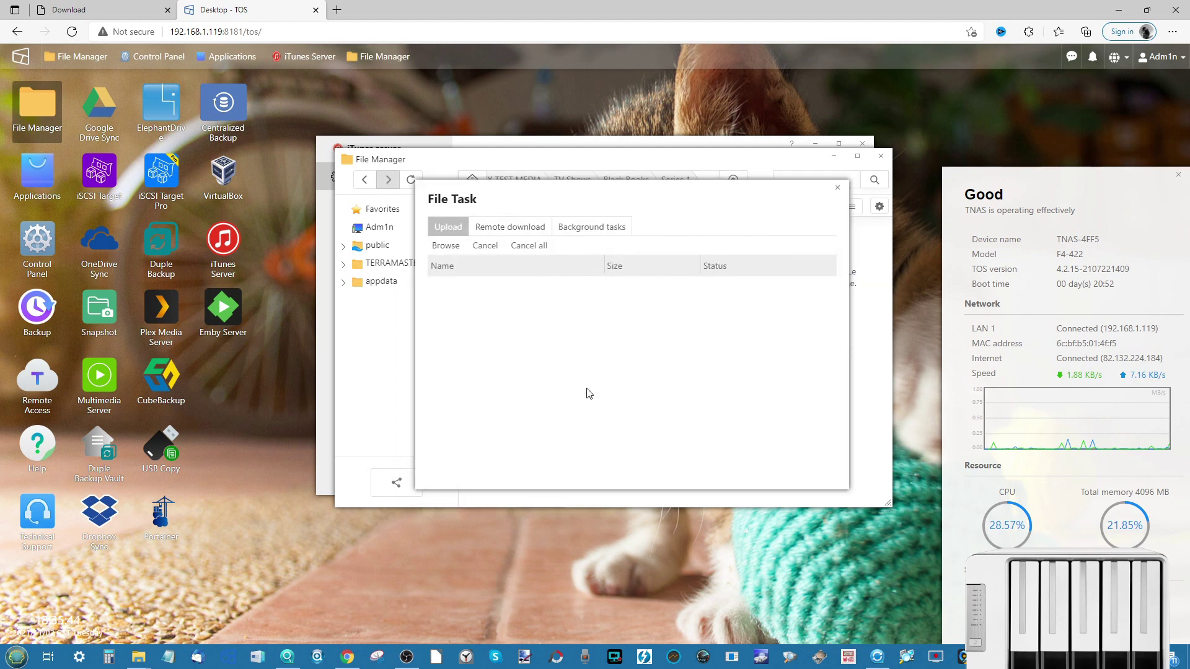
click(837, 188)
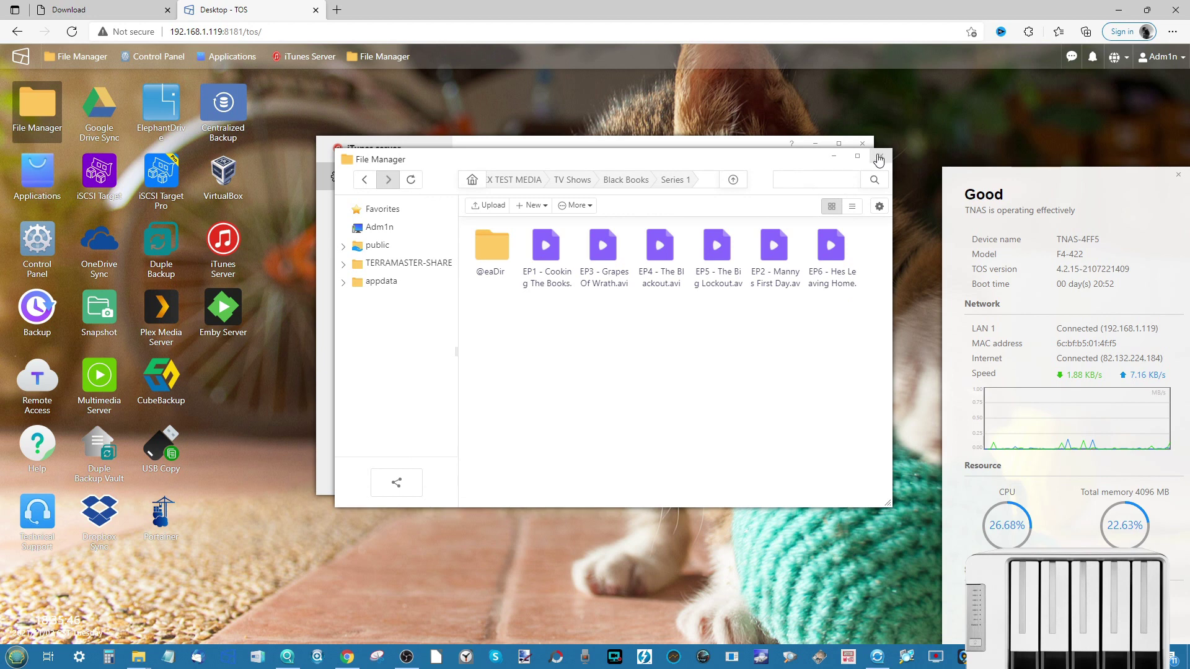
click(880, 156)
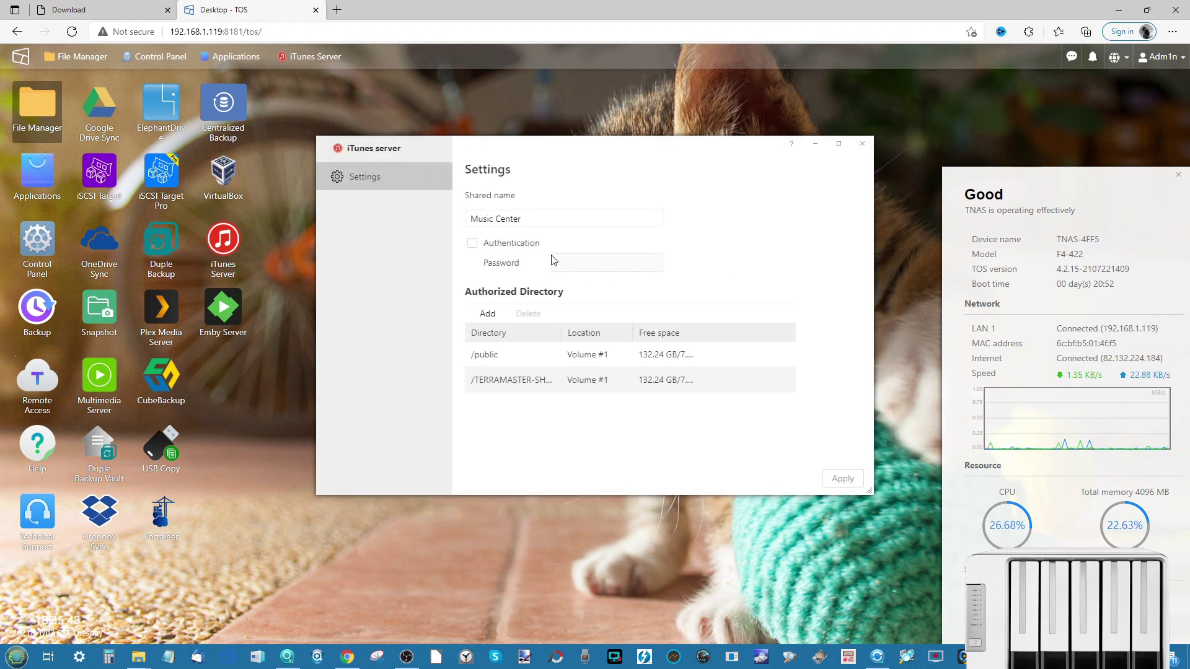
- Apply the iTunes Server settings with /public and /TERRAMASTER-SHARE authorized
click(838, 477)
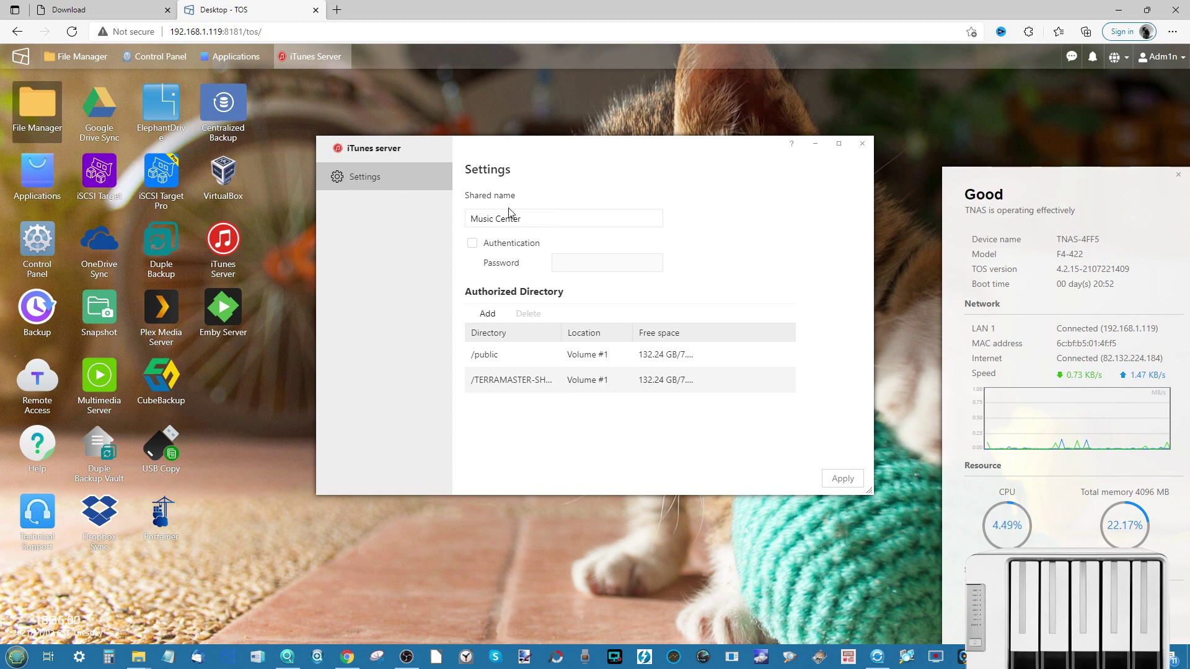
- Close iTunes Server and launch Multimedia Server, showing it Enabled on port 8200
click(861, 144)
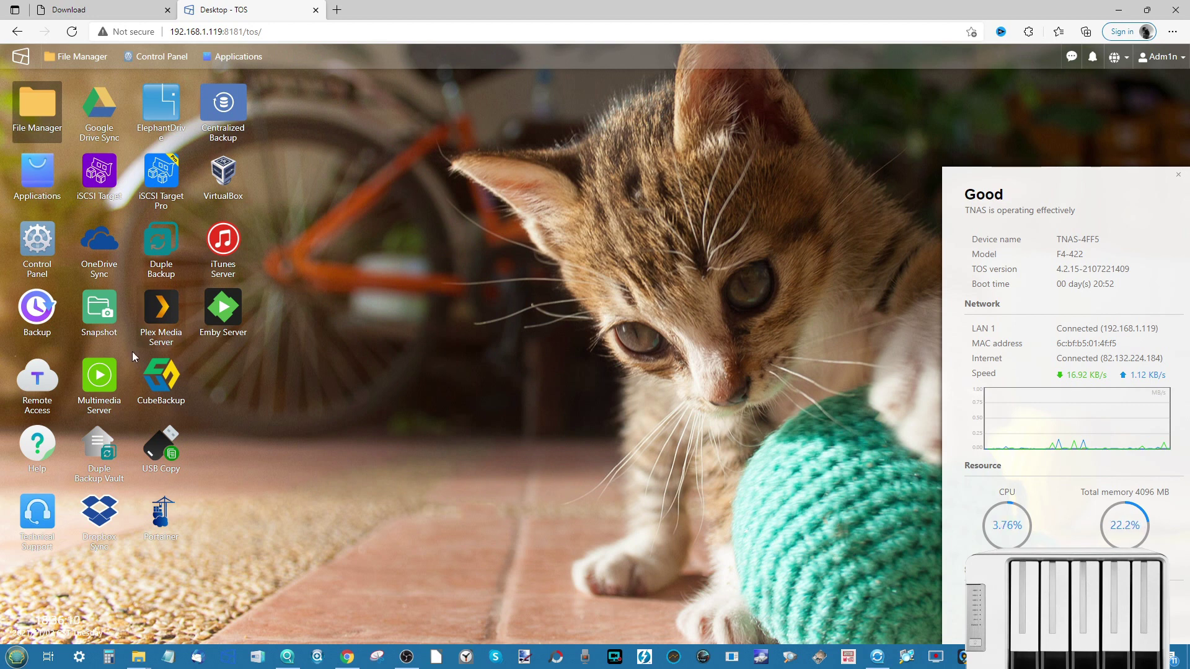
click(96, 372)
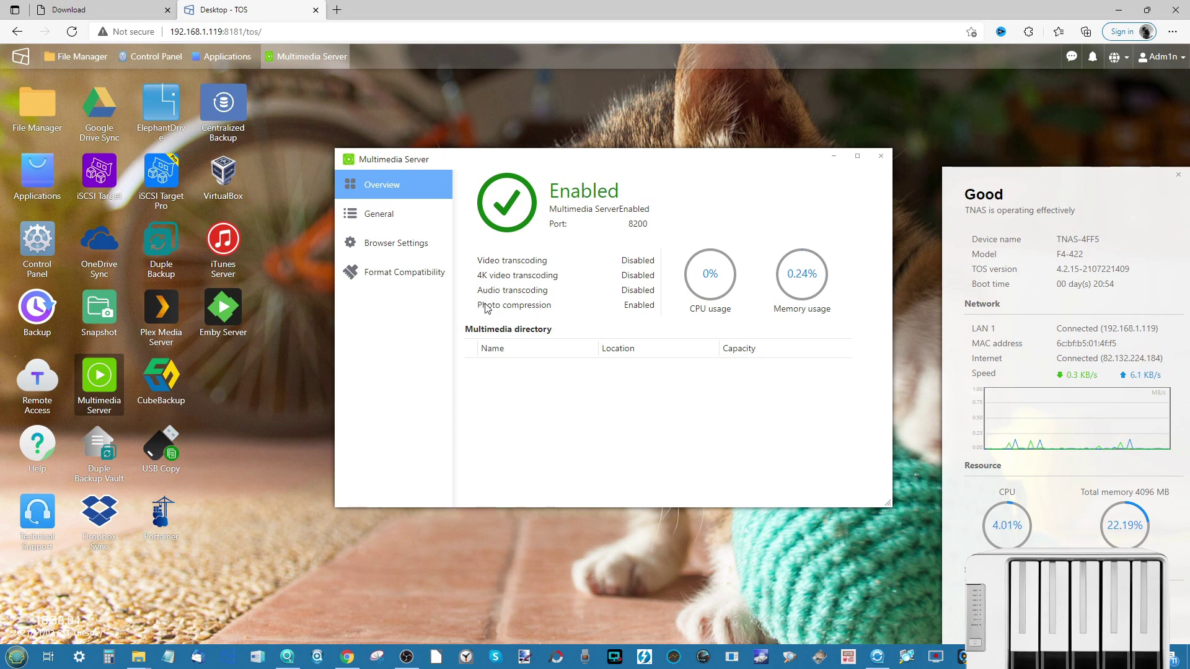
click(29, 99)
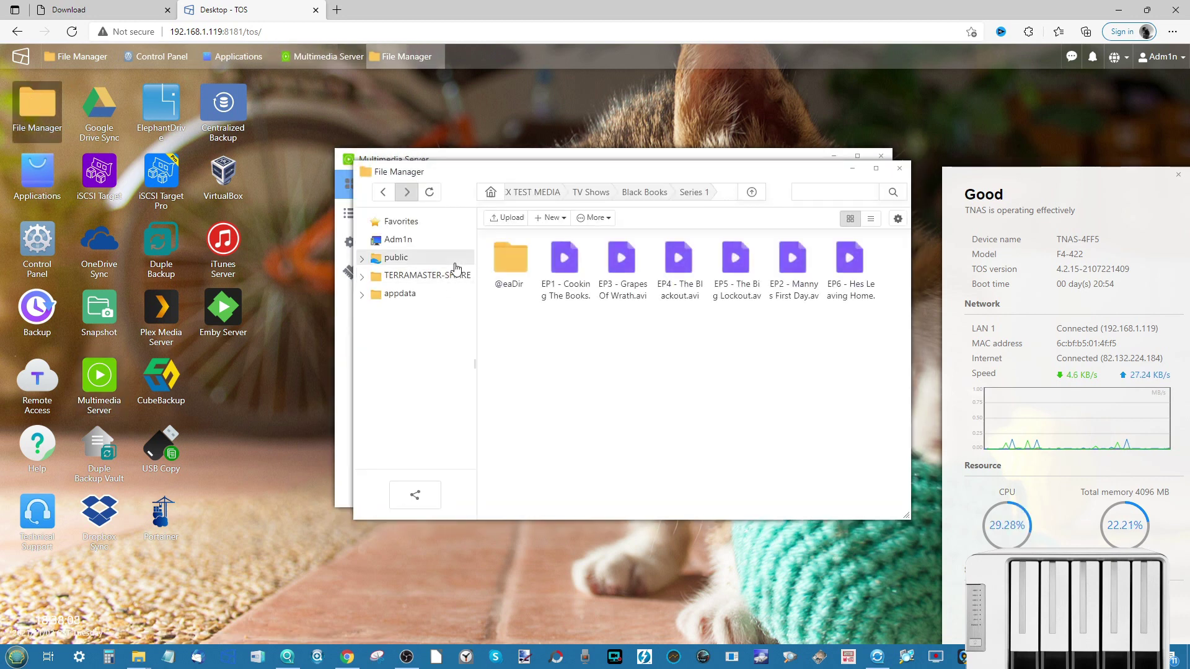
- Browse to TERRAMASTER-SHARE > PLEX TEST MEDIA > Photos > Shoosmith Cricket in Hove
click(427, 275)
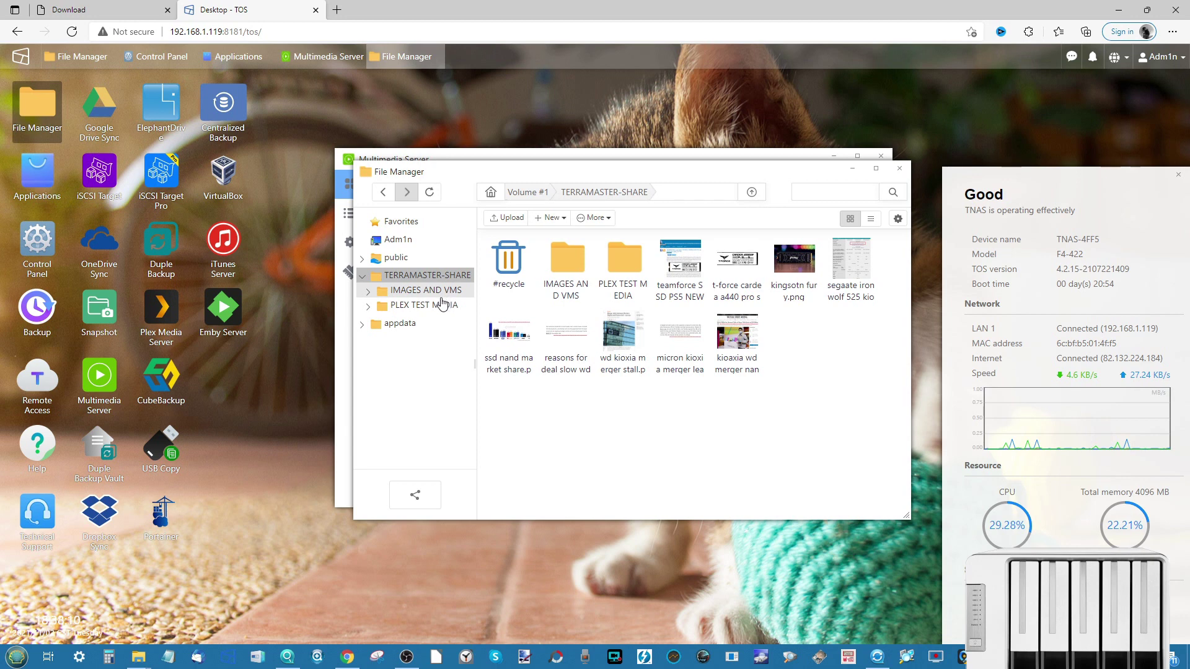
click(439, 304)
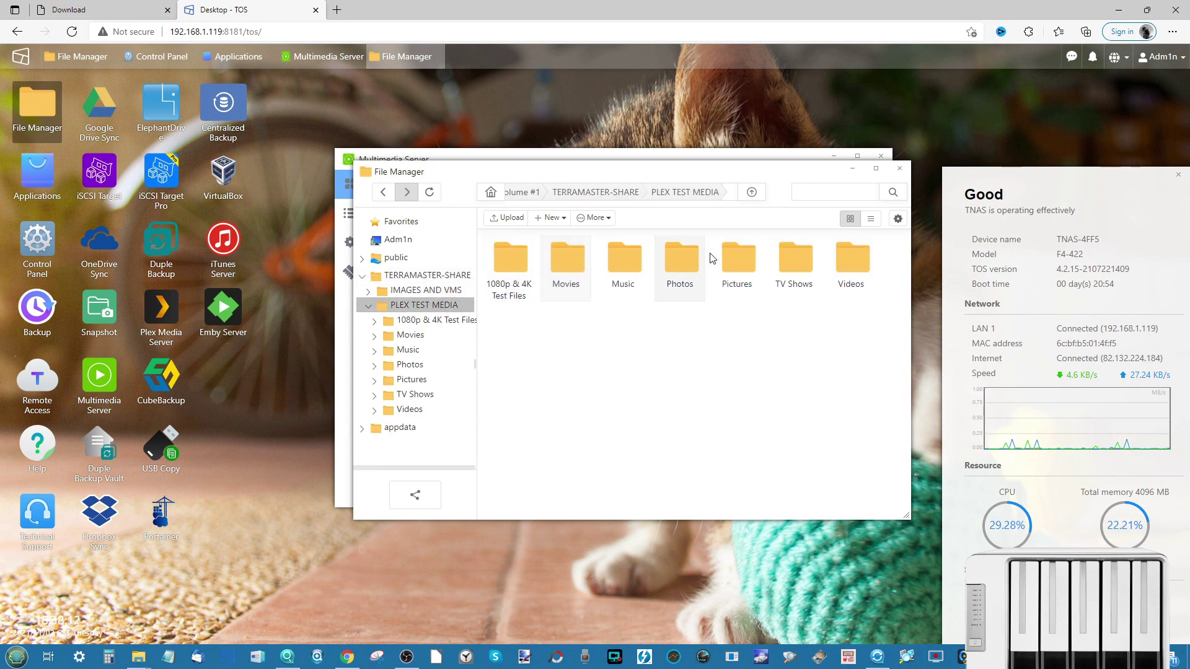
double_click(694, 262)
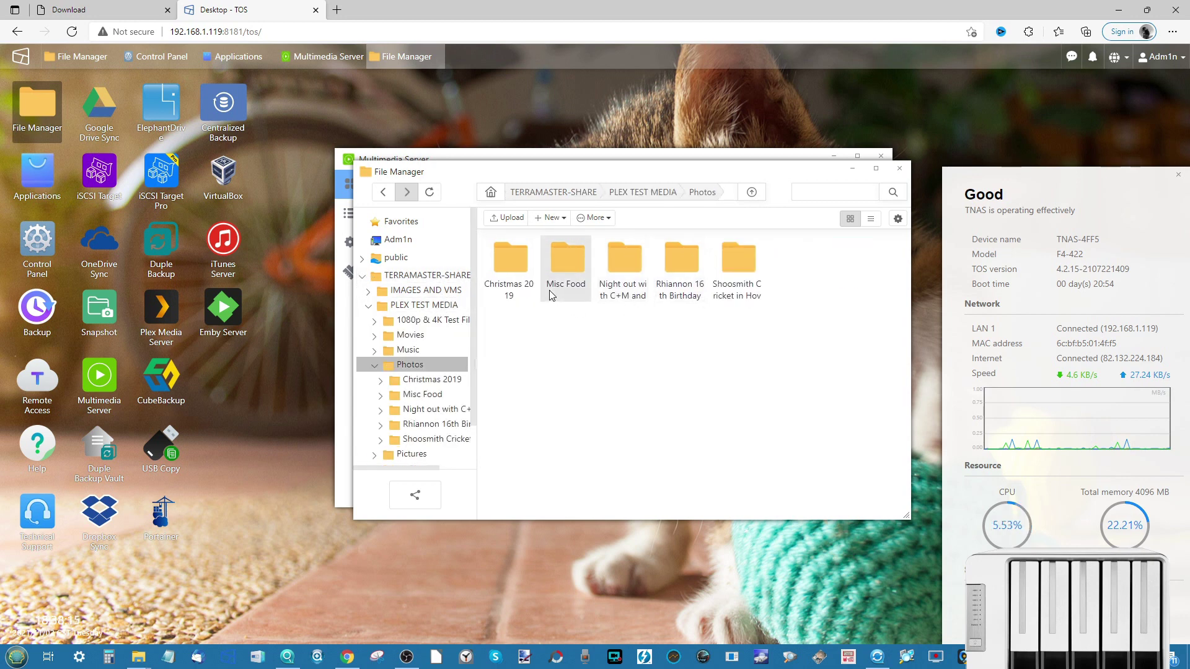
double_click(715, 272)
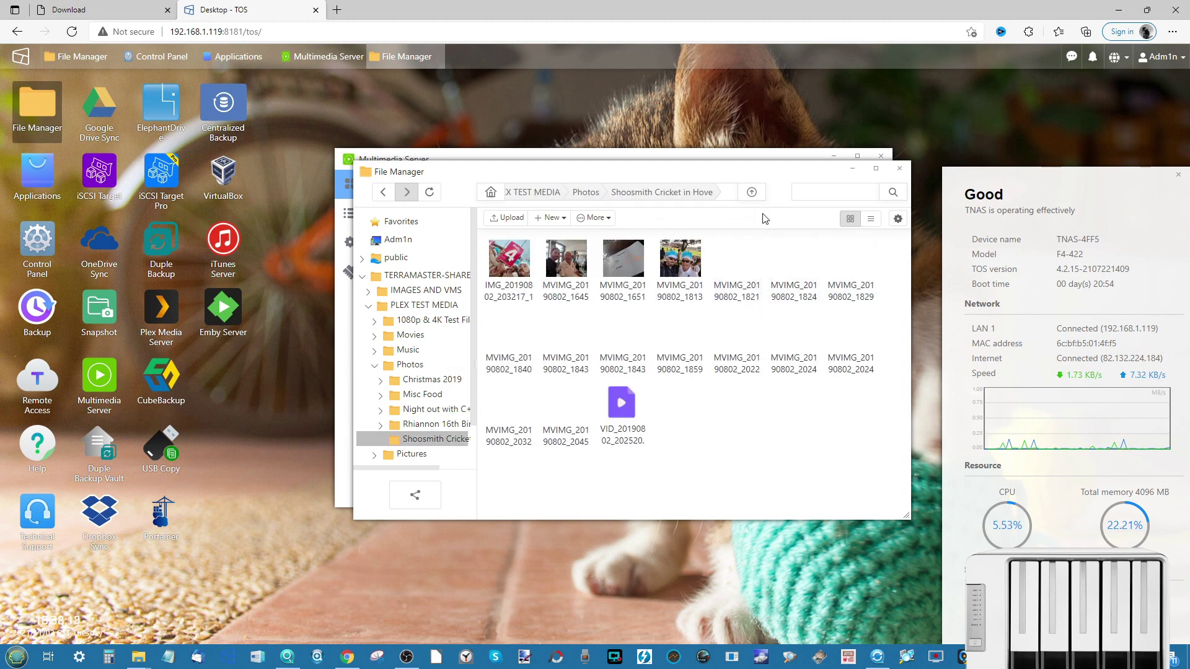
- View the cricket photo MVIMG_20190802_182440.jpg full size, then close File Manager
click(513, 268)
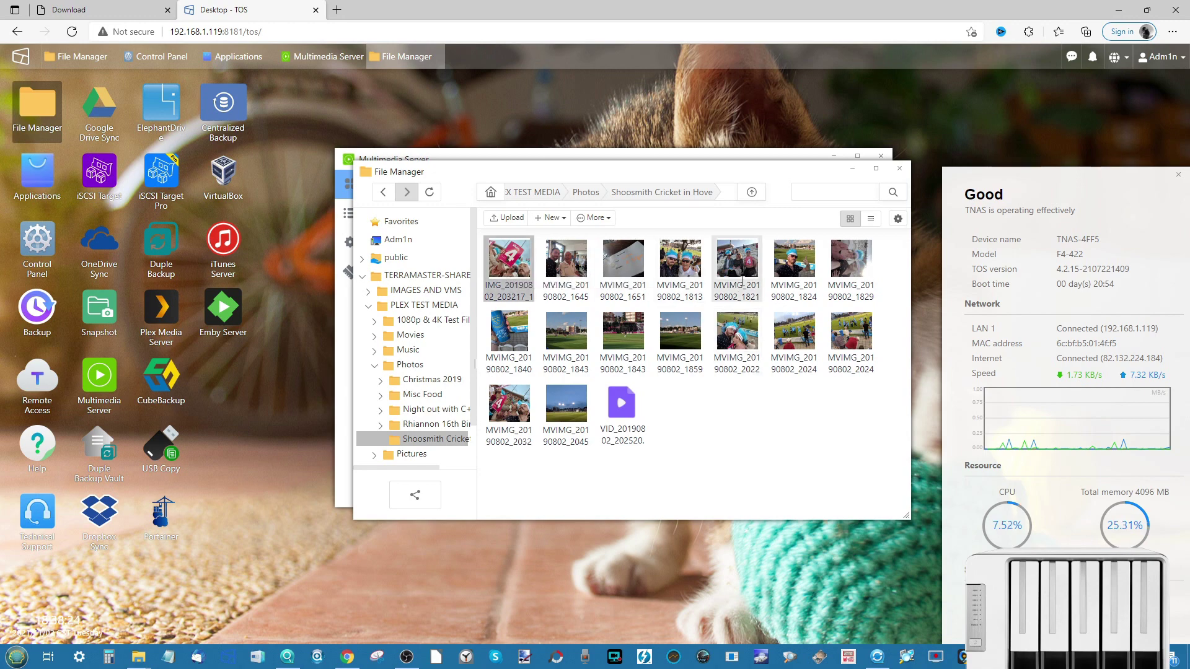
double_click(777, 261)
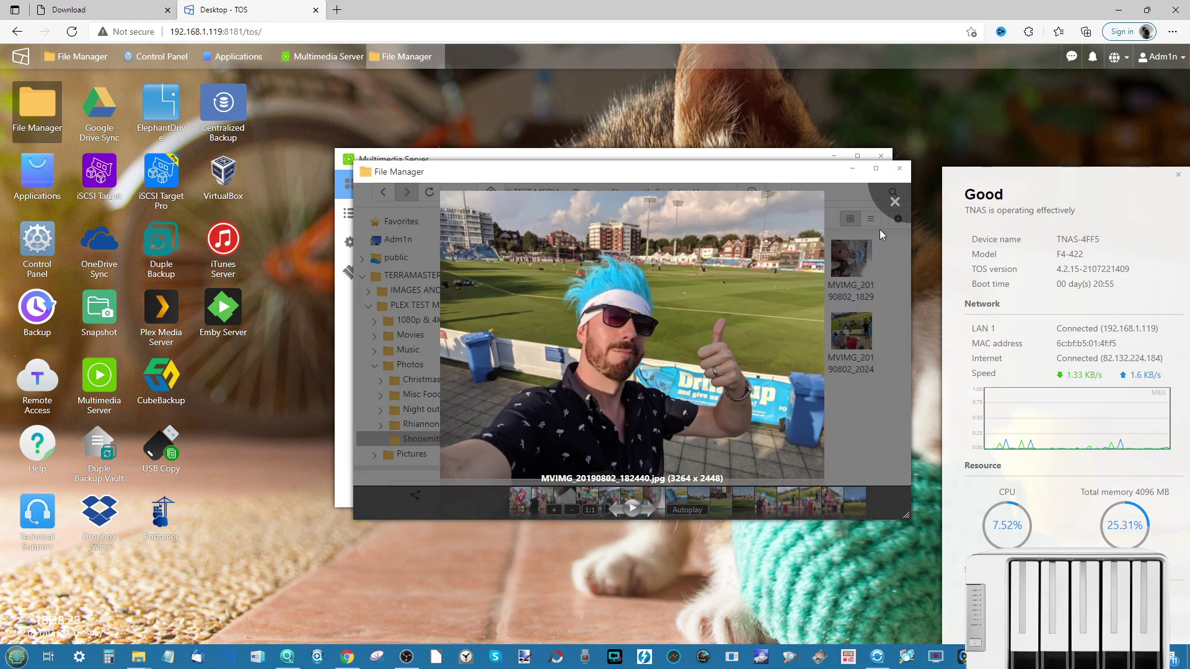
click(894, 204)
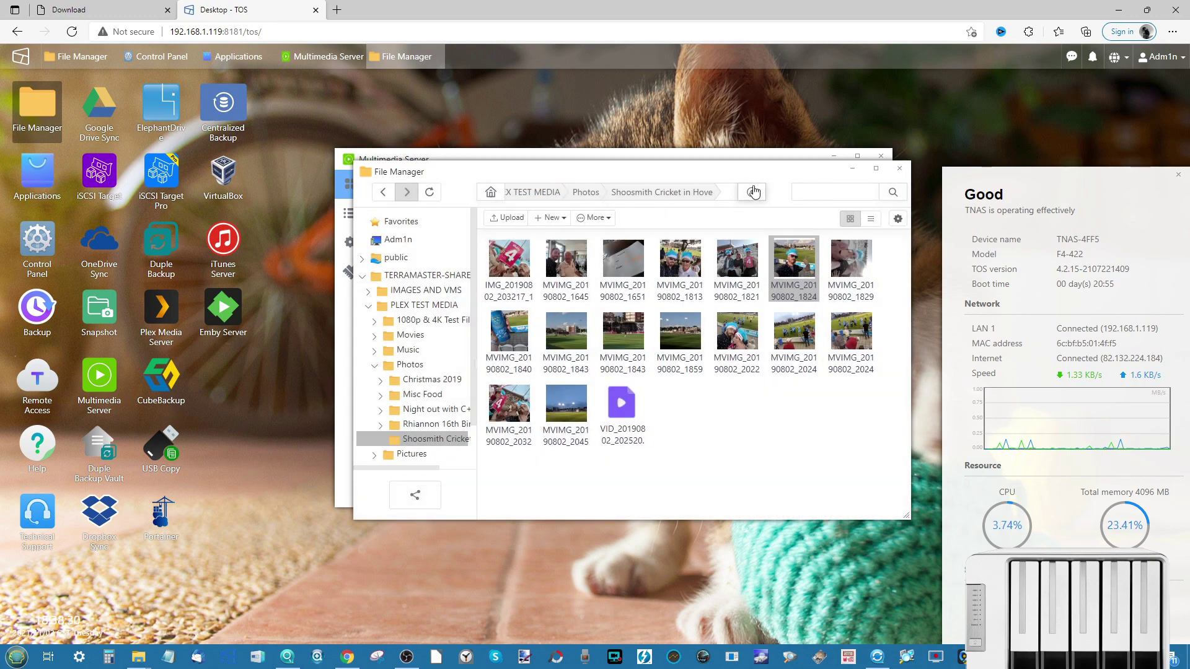
double_click(791, 264)
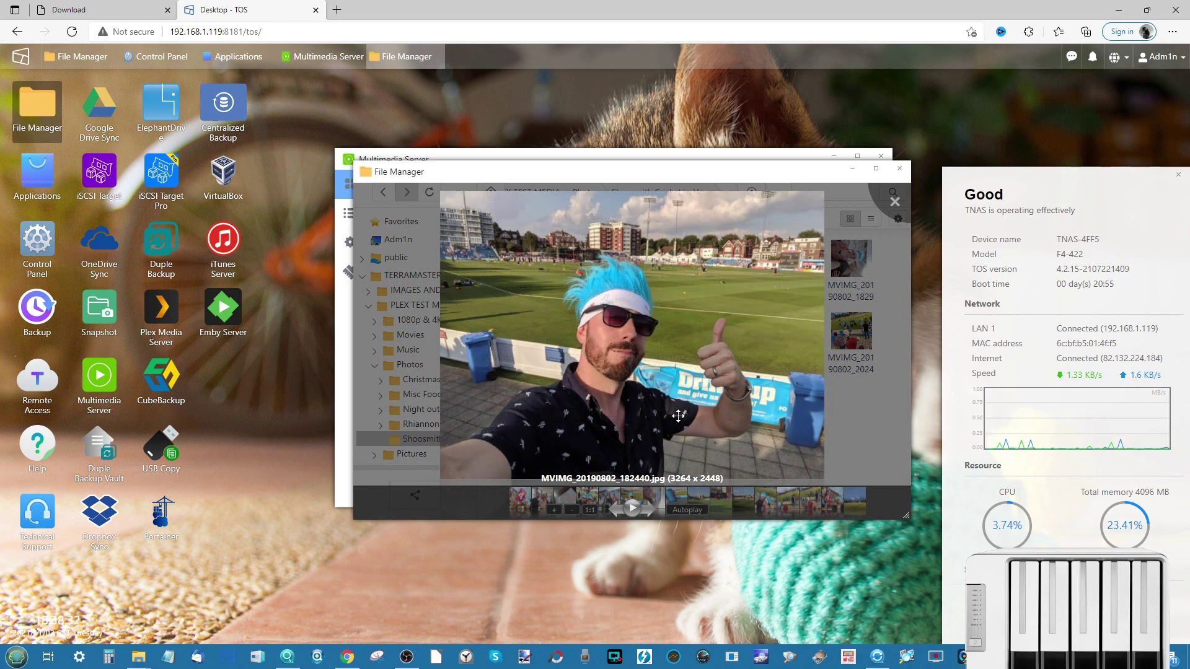
click(894, 202)
right_click(791, 276)
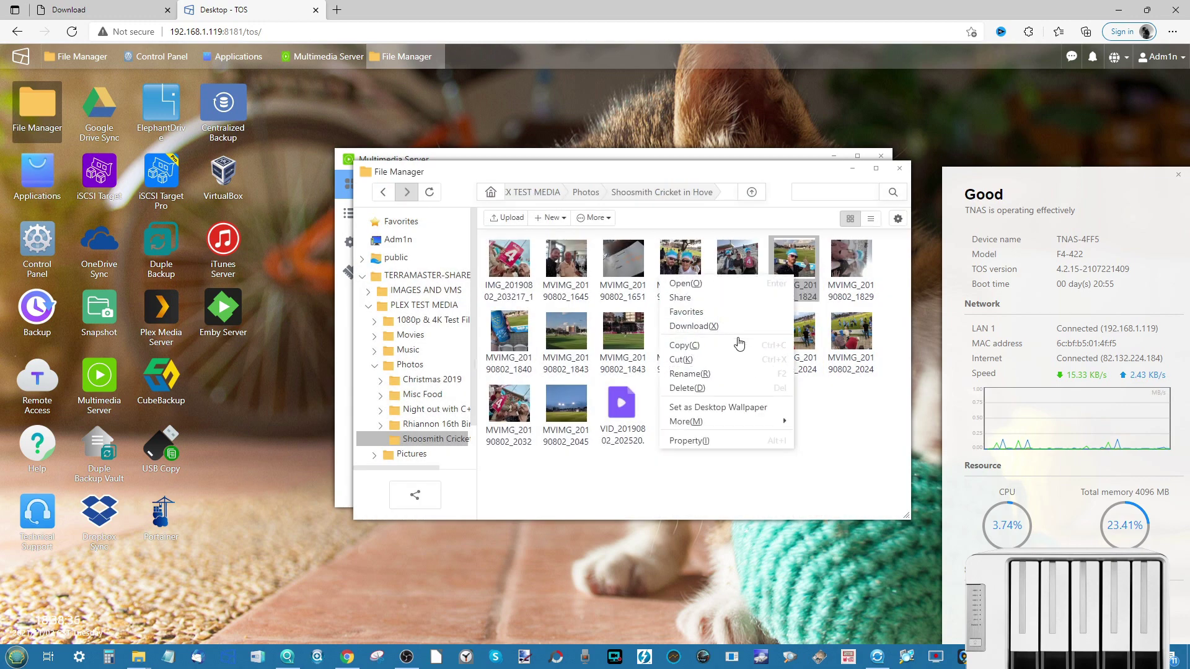
mouse_move(713, 428)
click(899, 168)
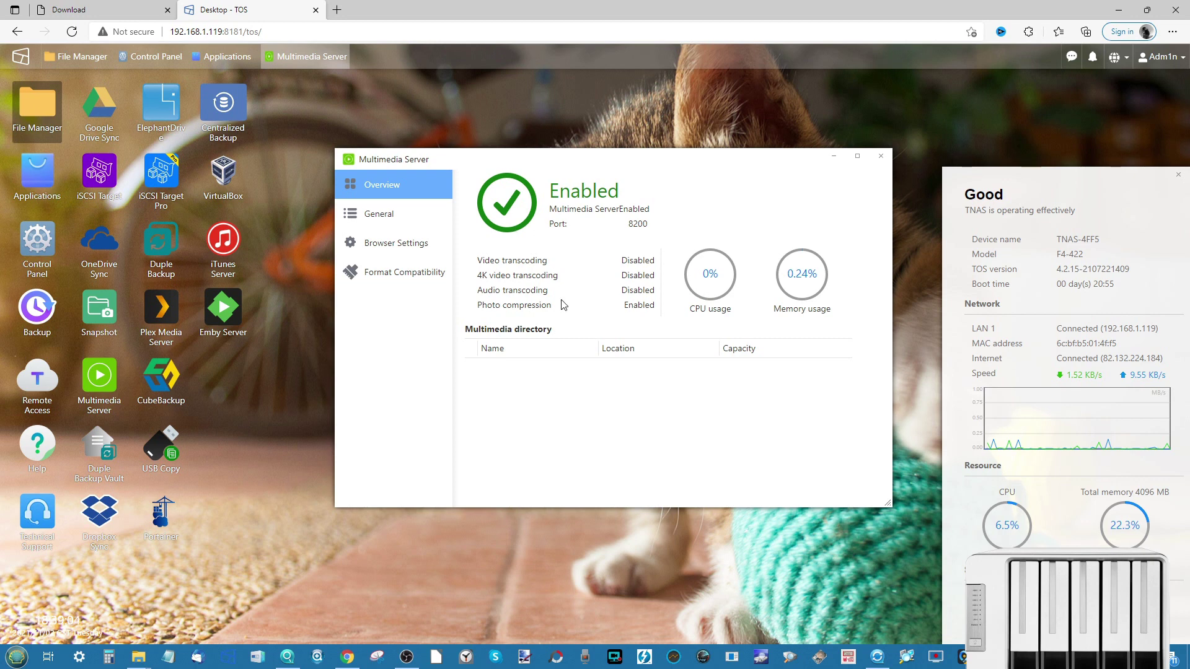
- On the General page, move TERRAMASTER-SHARE from the Available to the Enabled directories
click(412, 214)
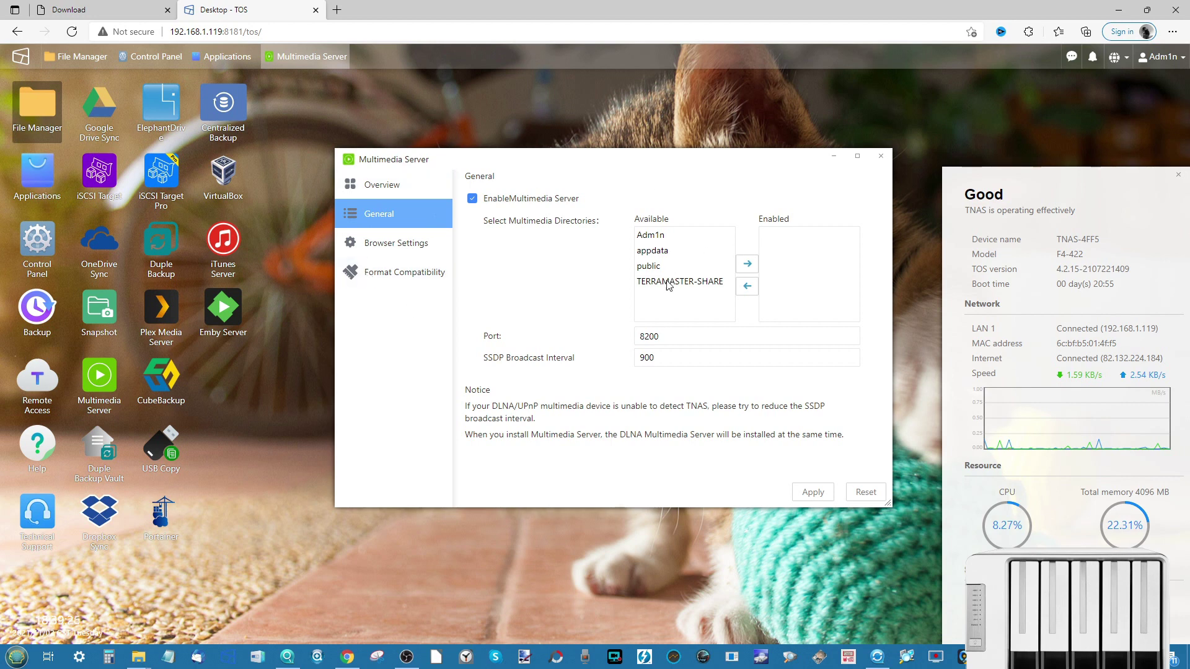
click(685, 283)
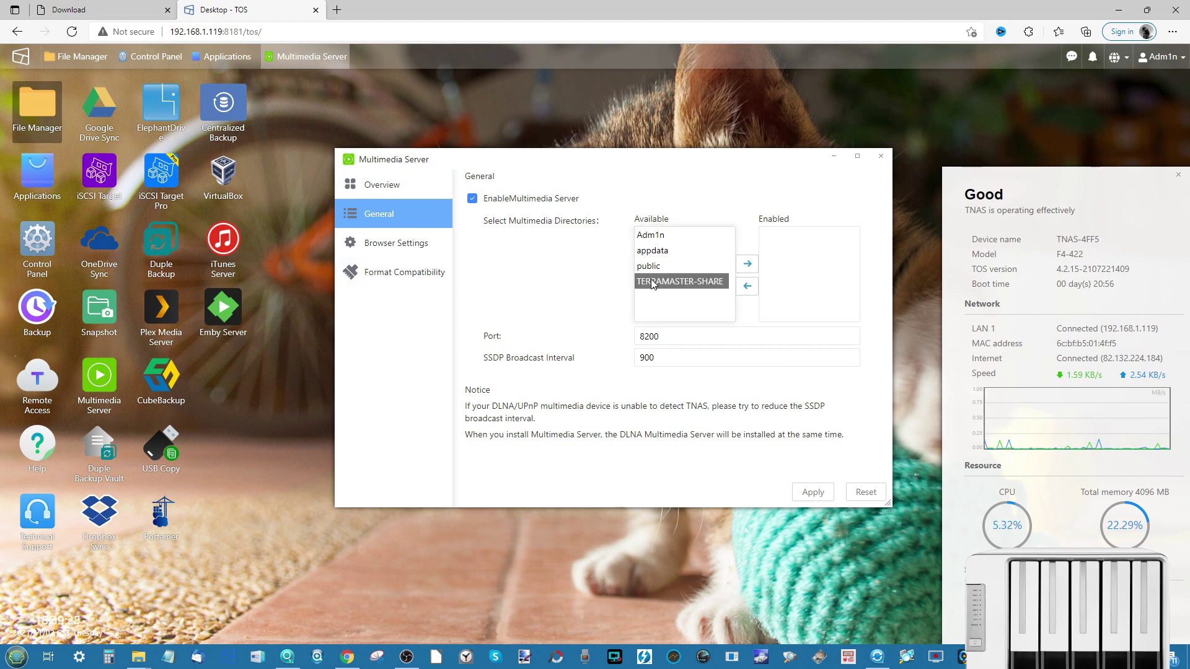
click(748, 265)
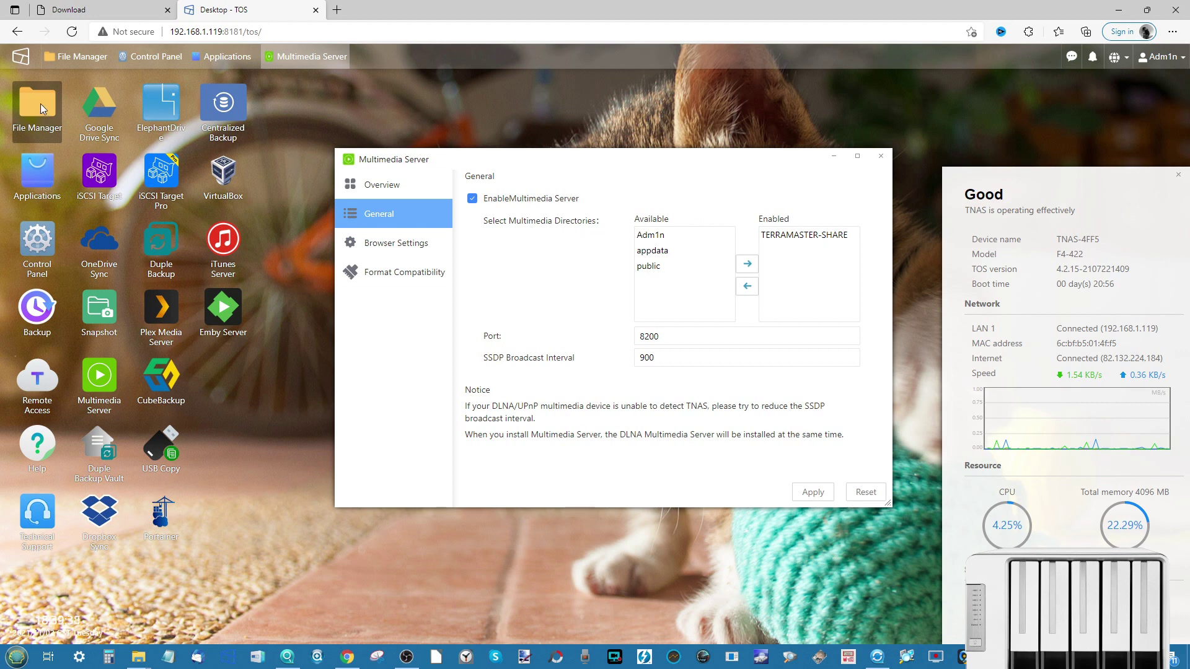
- In File Manager, go up from Black Books through TV Shows to the PLEX TEST MEDIA folder
click(78, 57)
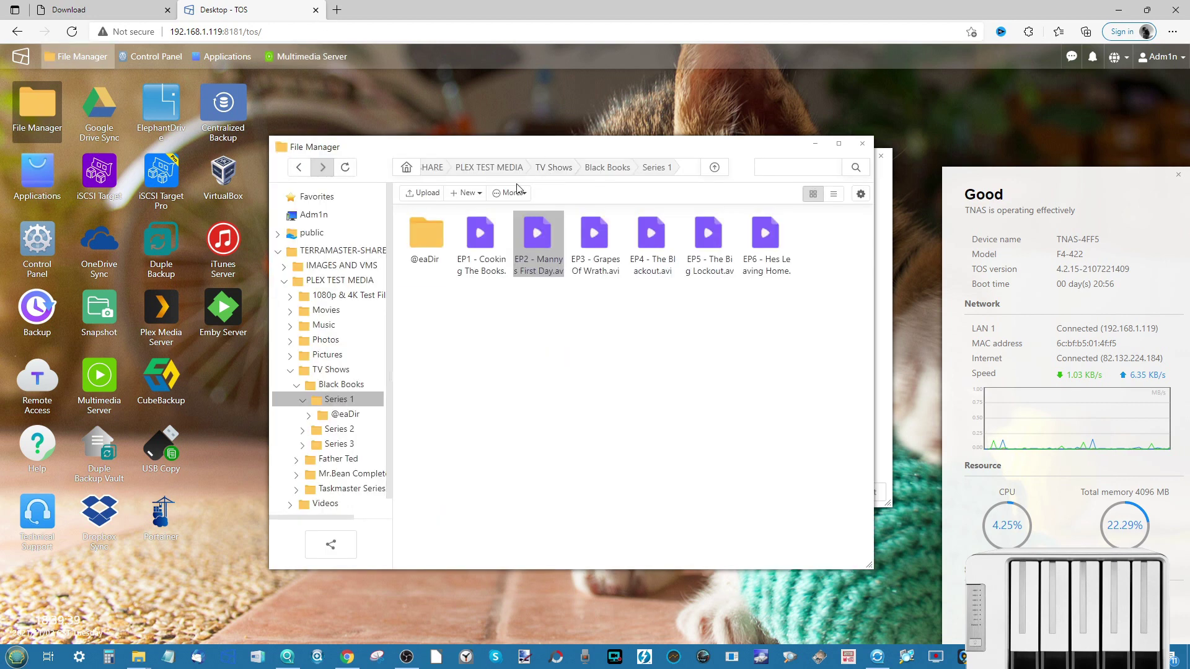
click(611, 168)
click(591, 173)
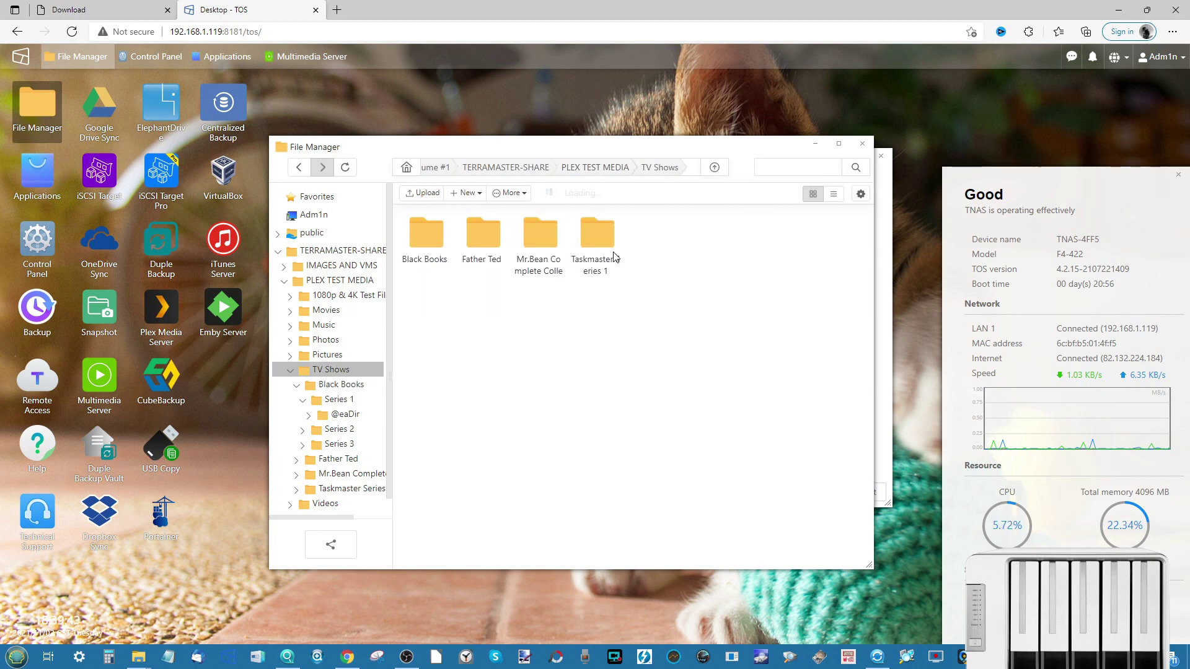
click(589, 167)
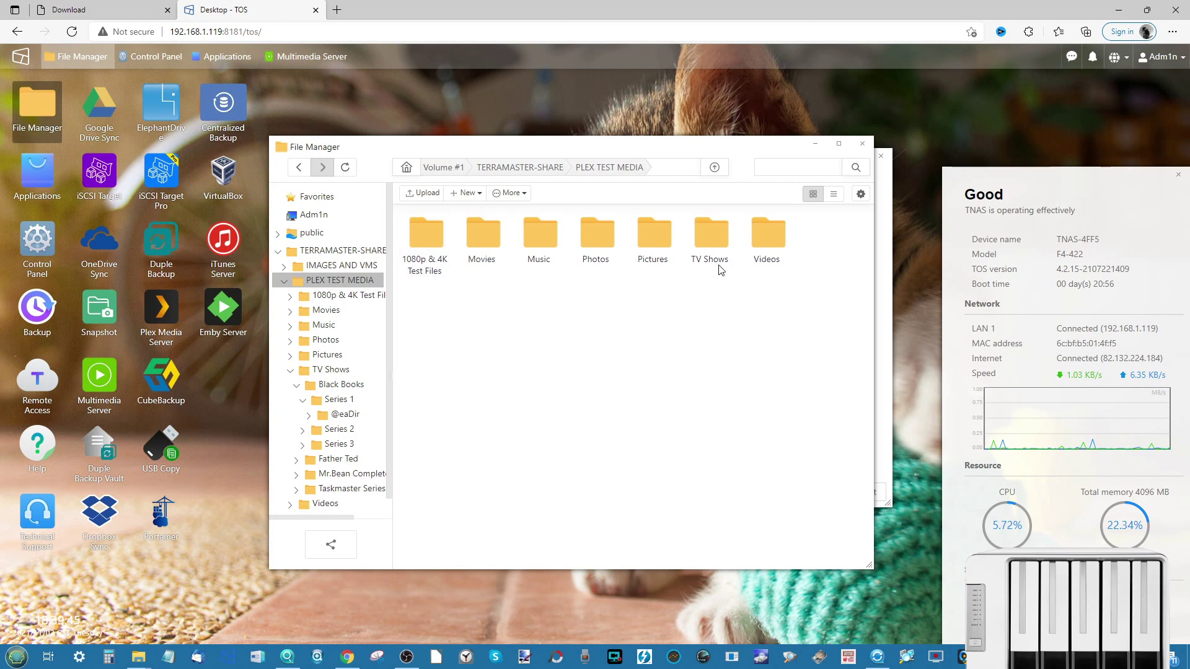
- Minimize File Manager, apply the TERRAMASTER-SHARE directory change, and open Browser Settings
click(812, 145)
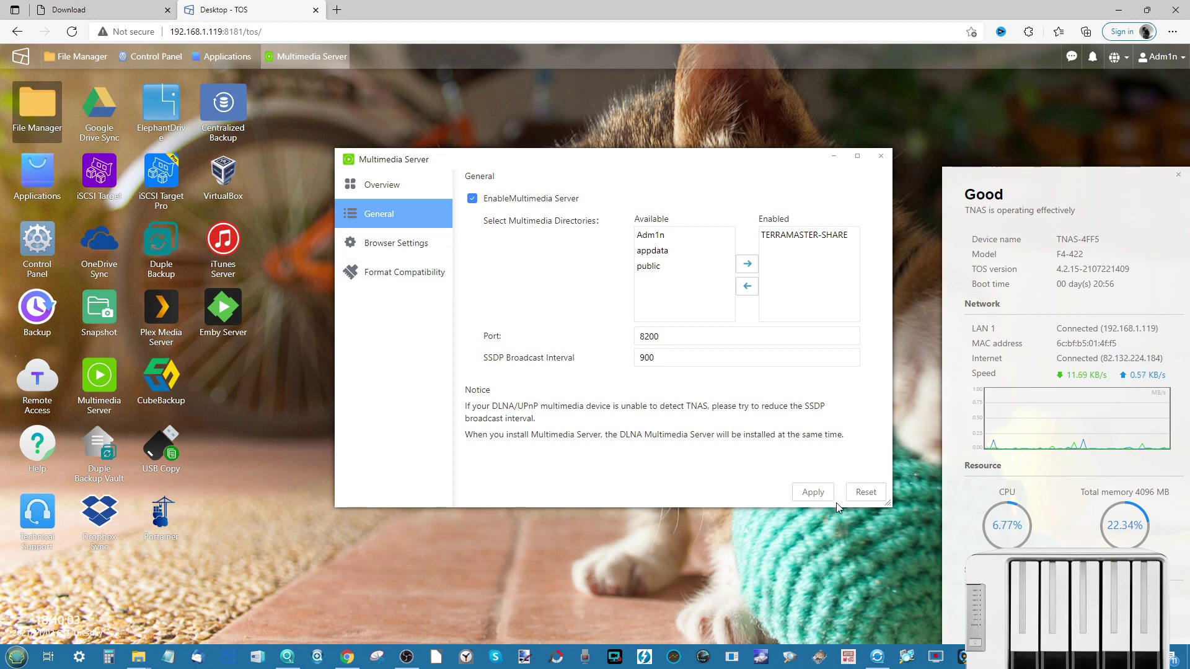
click(819, 494)
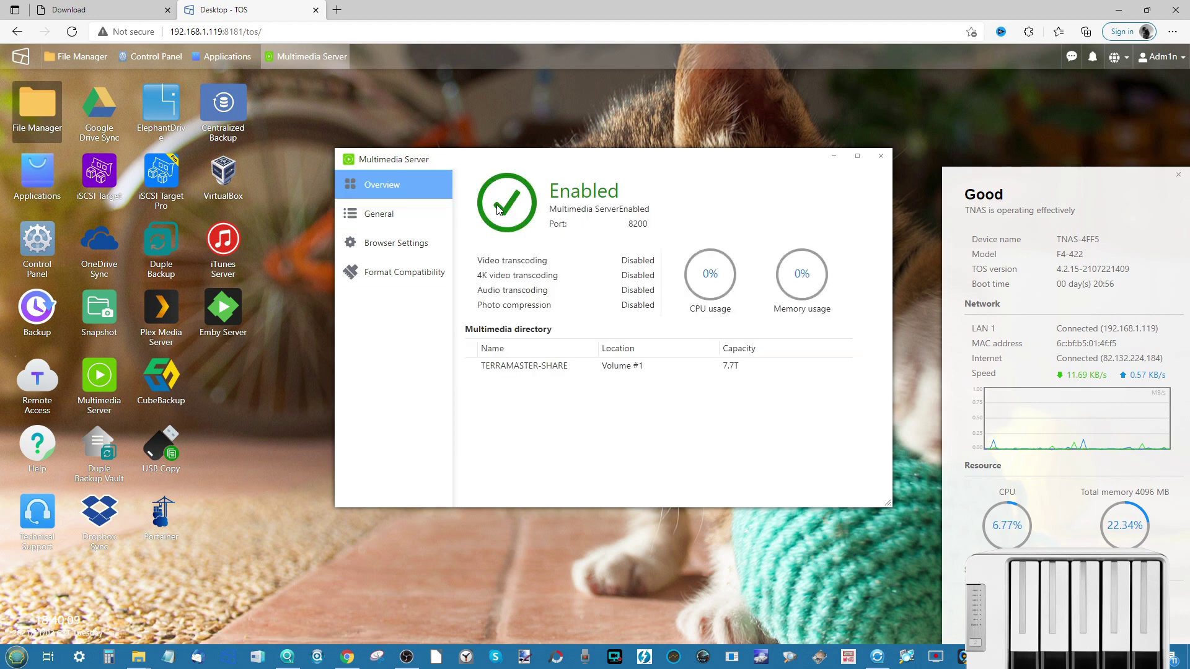
click(377, 239)
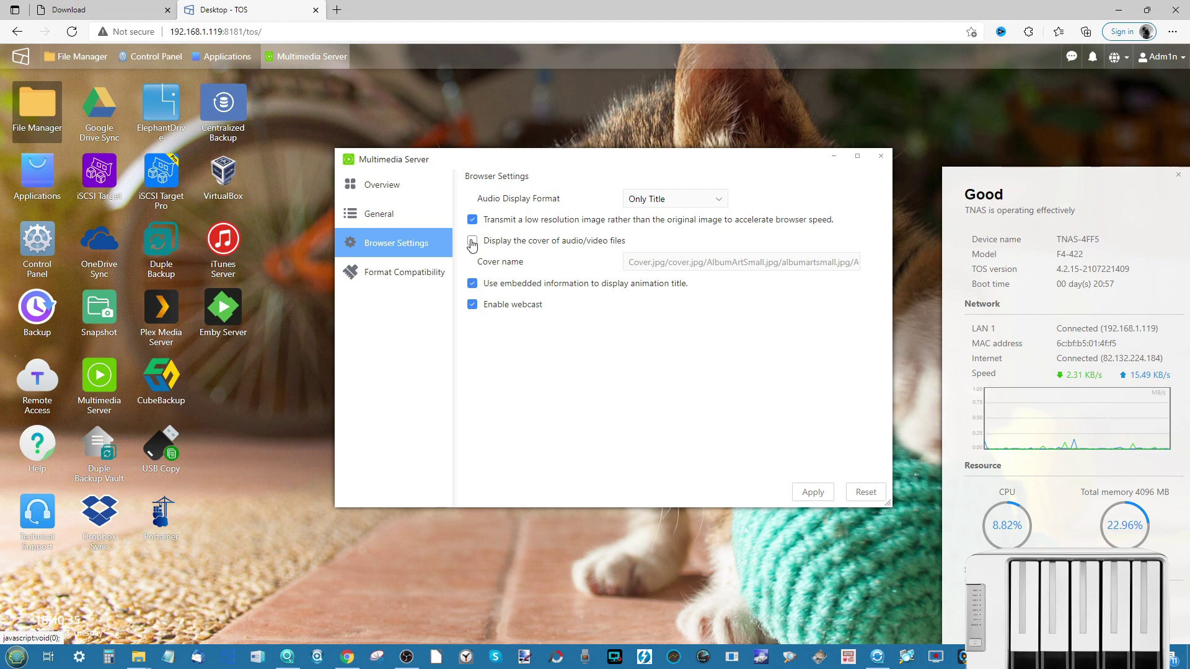
- Enable 'Display the cover of audio/video files' in Browser Settings, apply it, and return to Overview
click(472, 242)
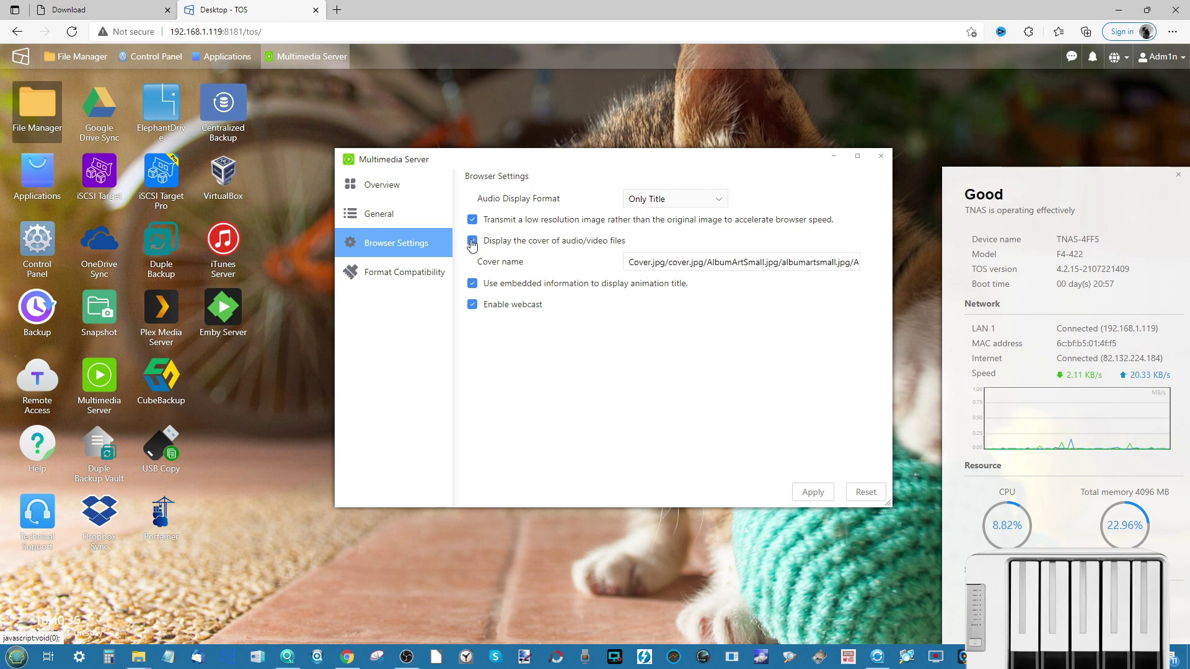
click(50, 111)
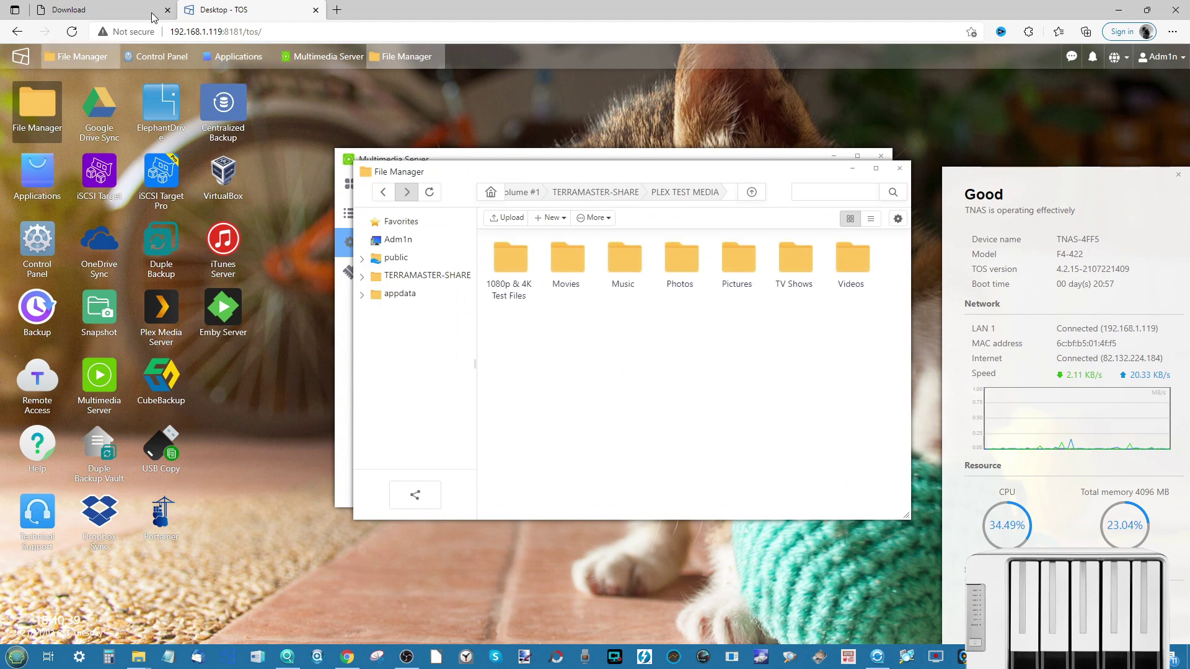
click(852, 170)
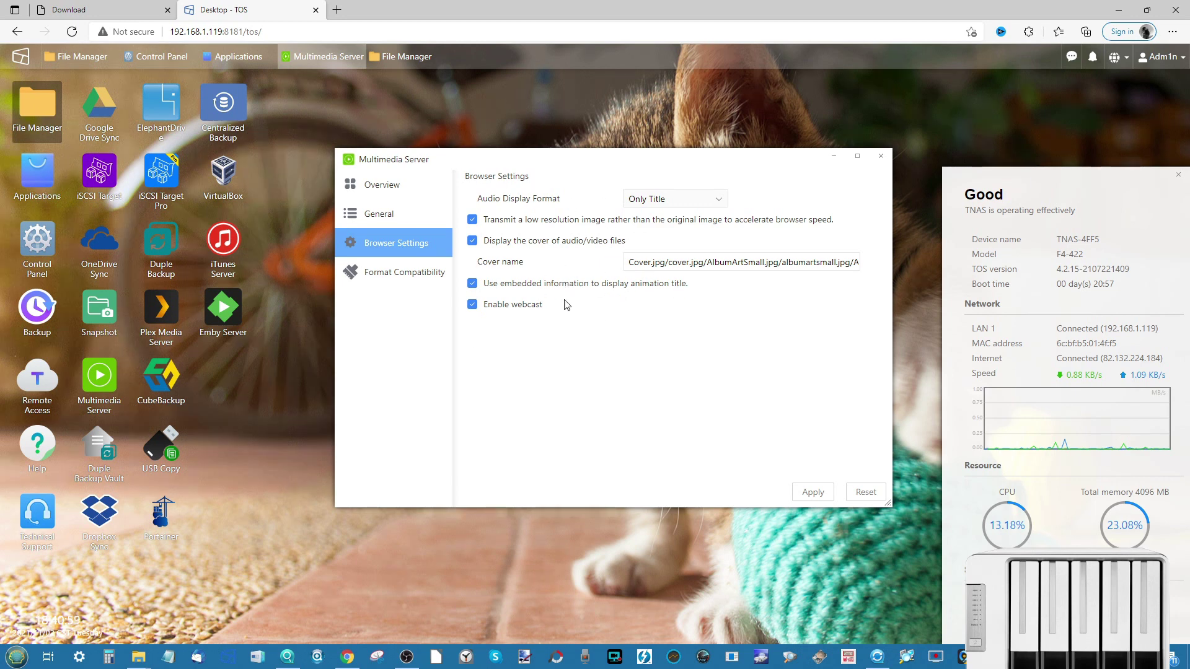
click(811, 492)
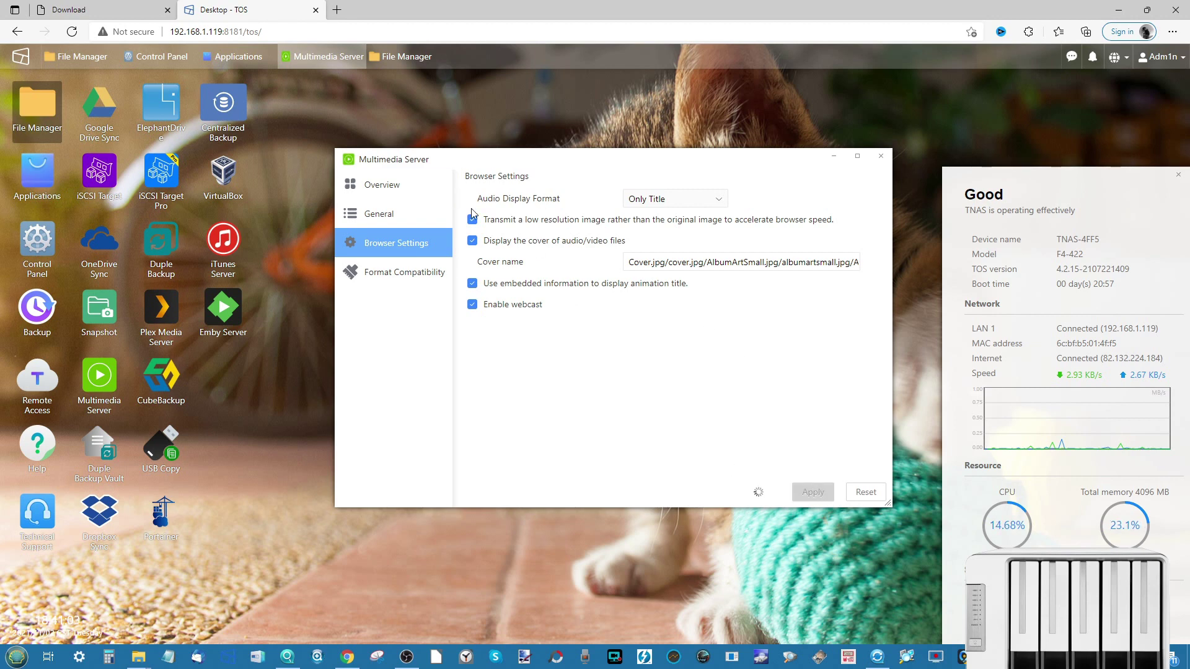
click(398, 193)
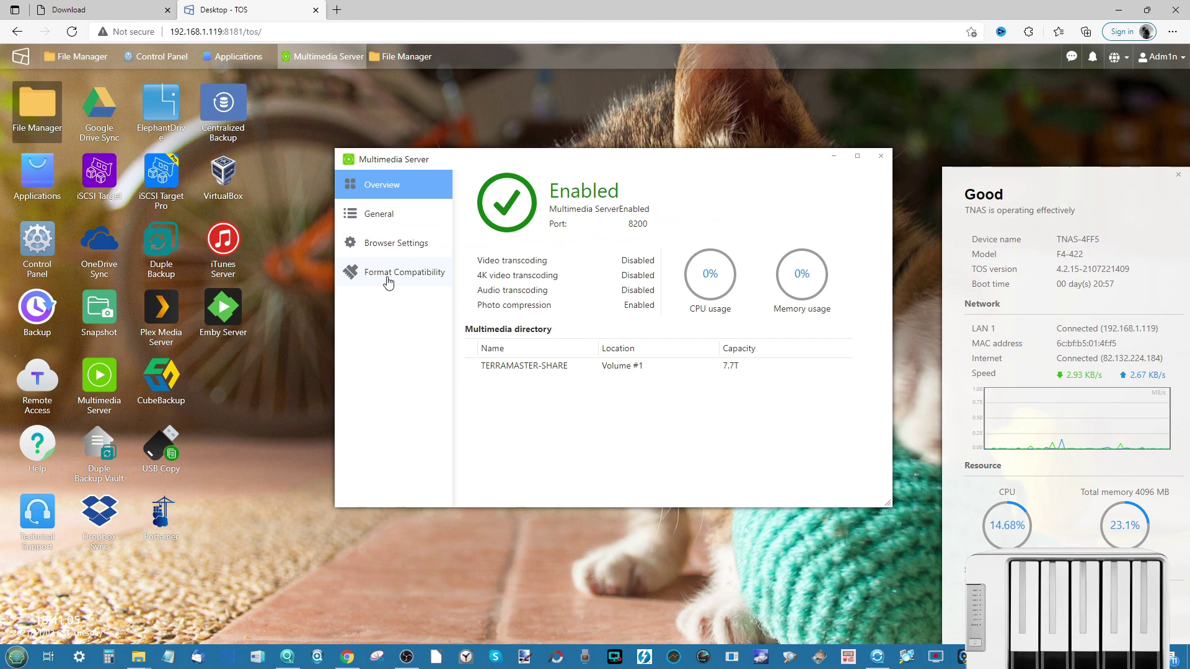
- In Format Compatibility, turn on audio transcoding with FLAC/APE, ALAC/AAC, OGG and AIFF codecs
click(390, 282)
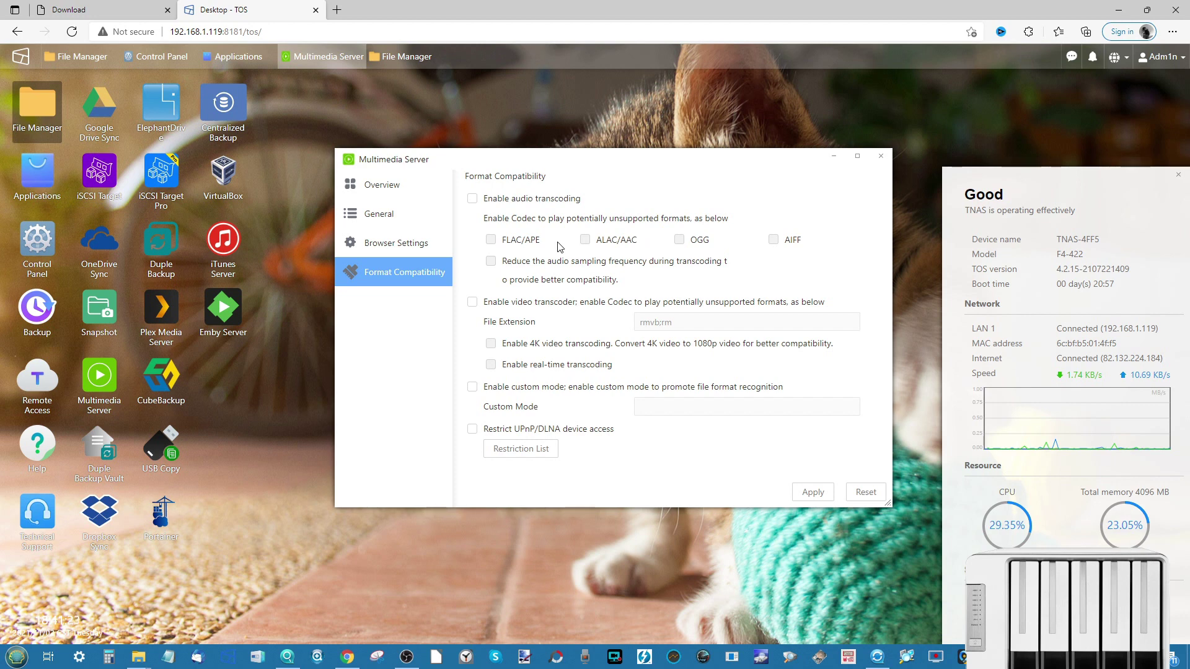
click(470, 200)
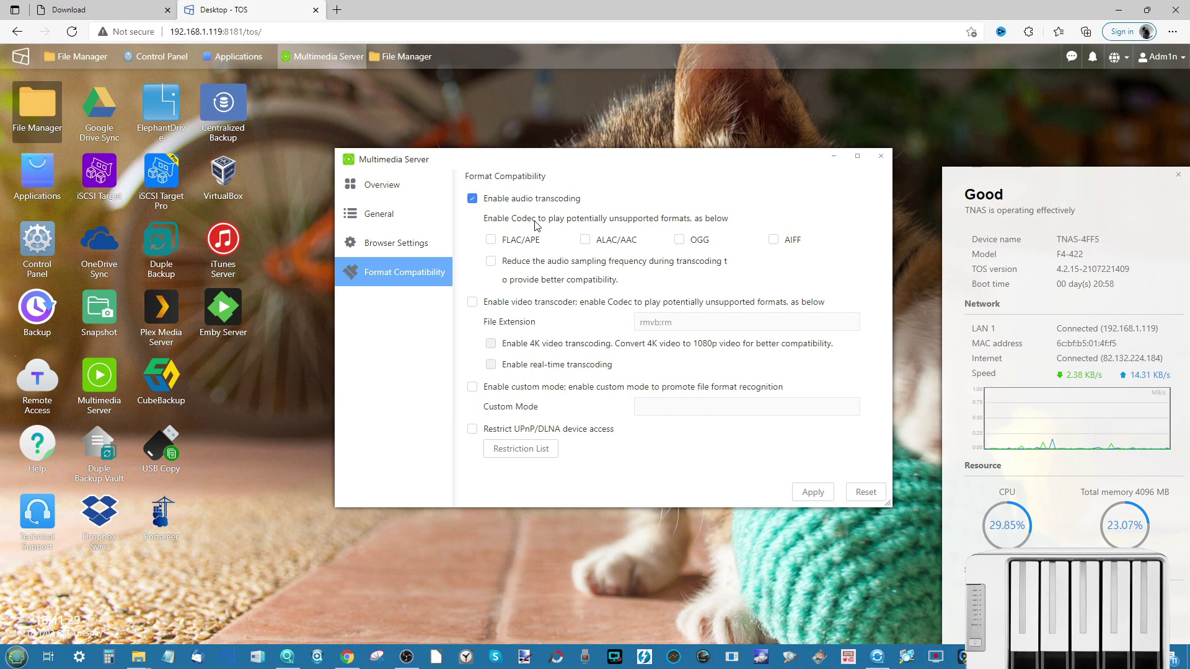
click(490, 239)
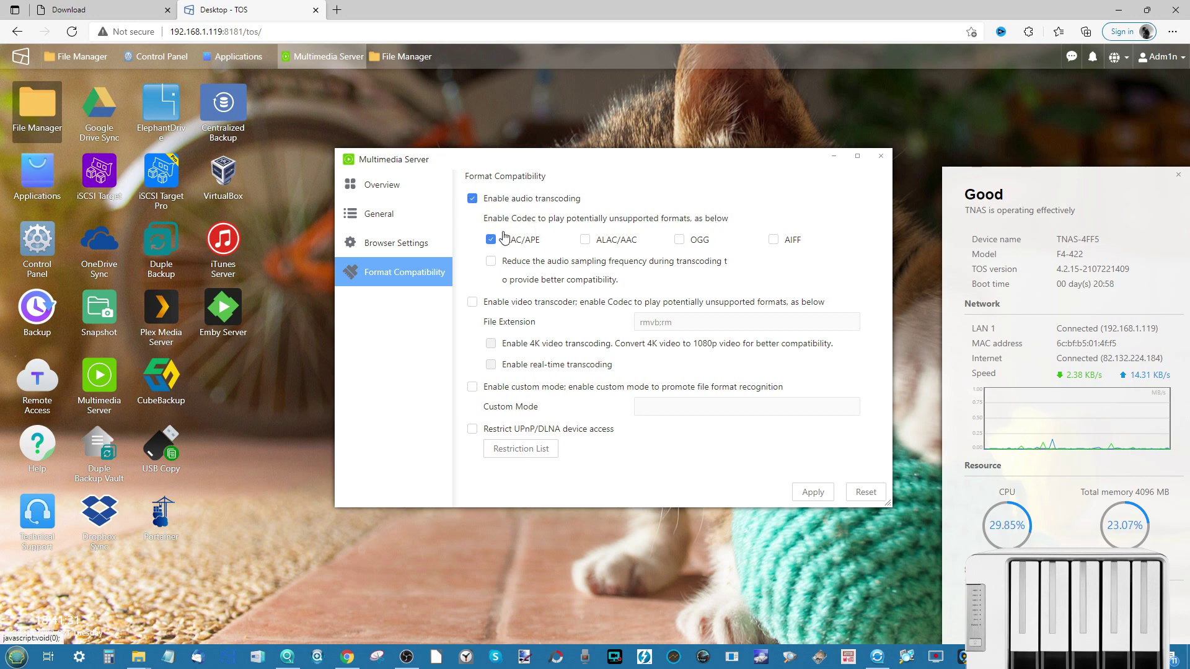
click(585, 241)
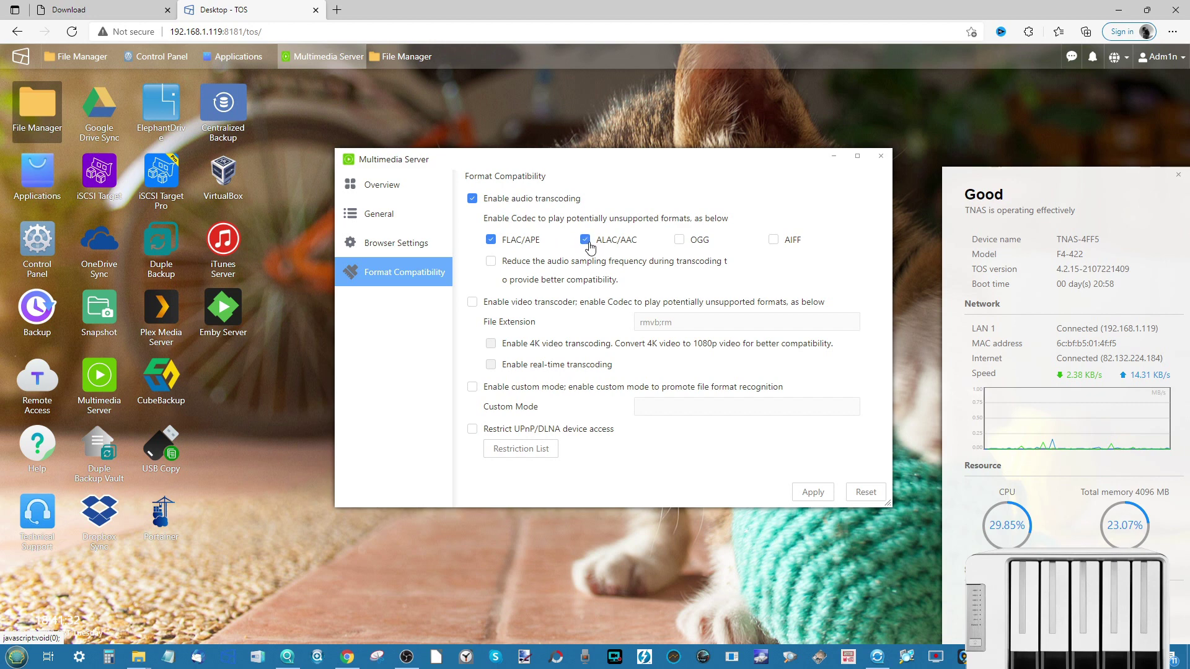
click(679, 241)
click(772, 240)
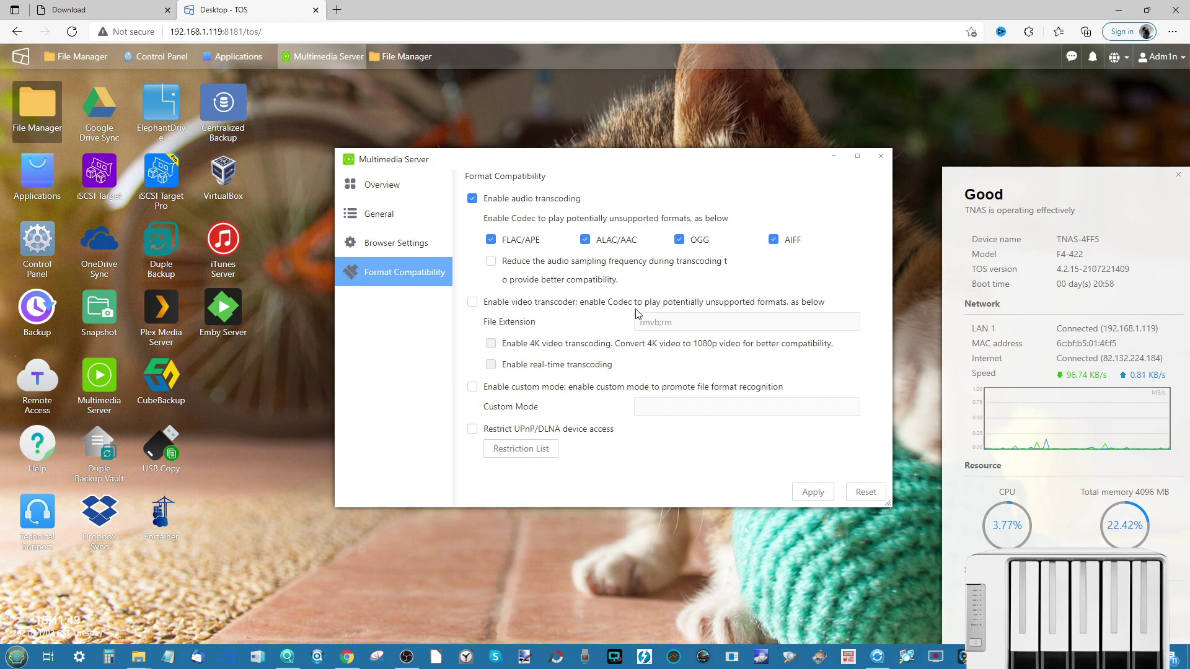
- Turn on the video transcoder with real-time and 4K transcoding, leaving custom mode off
click(469, 303)
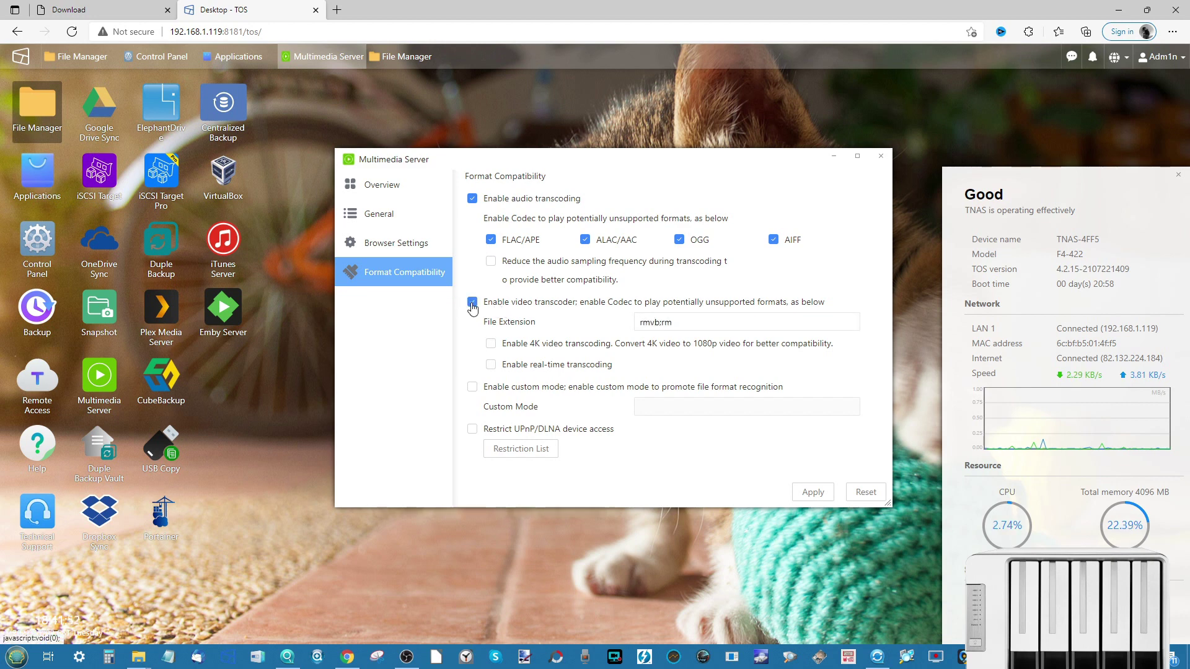
click(491, 365)
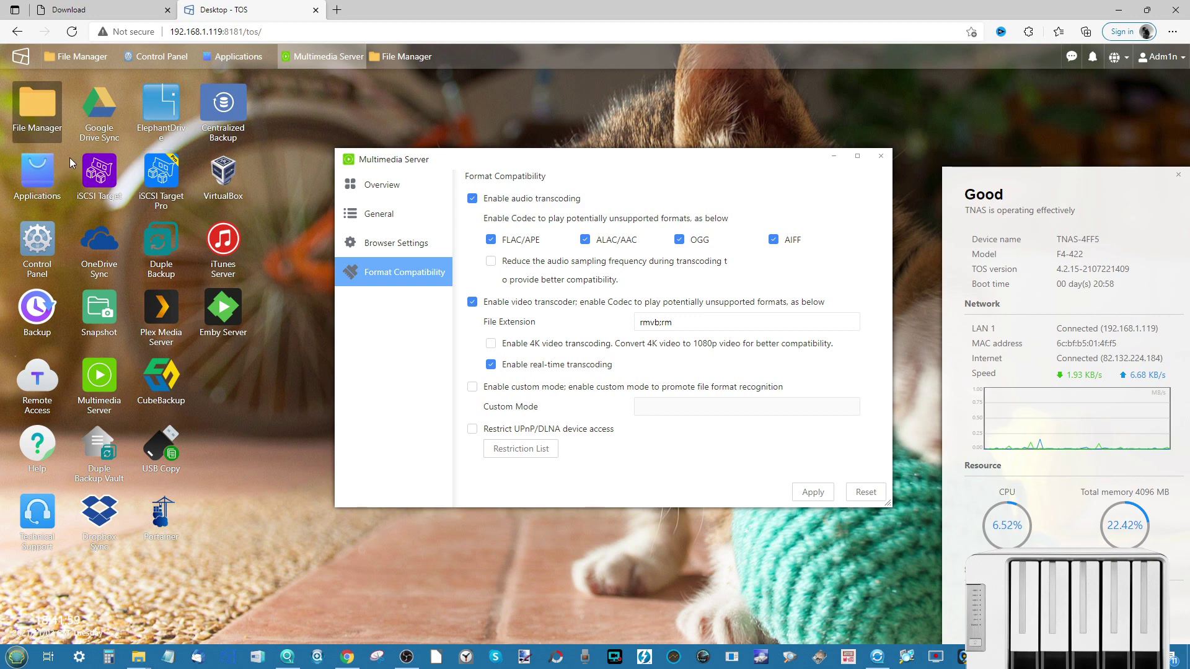
click(490, 344)
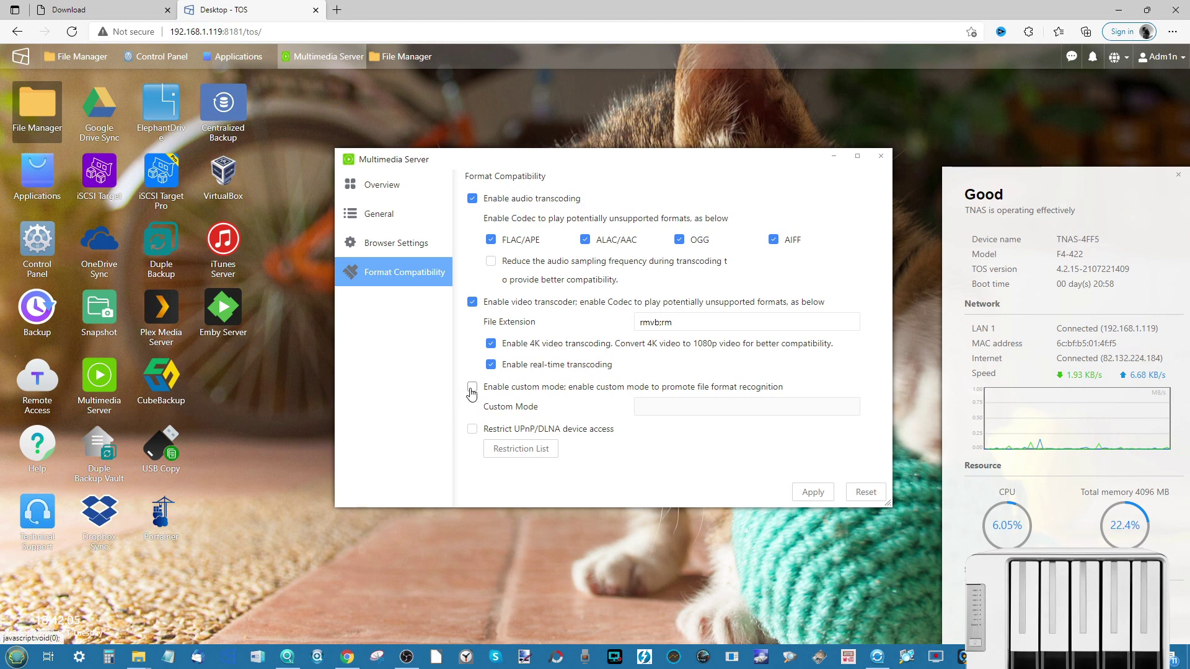
click(699, 410)
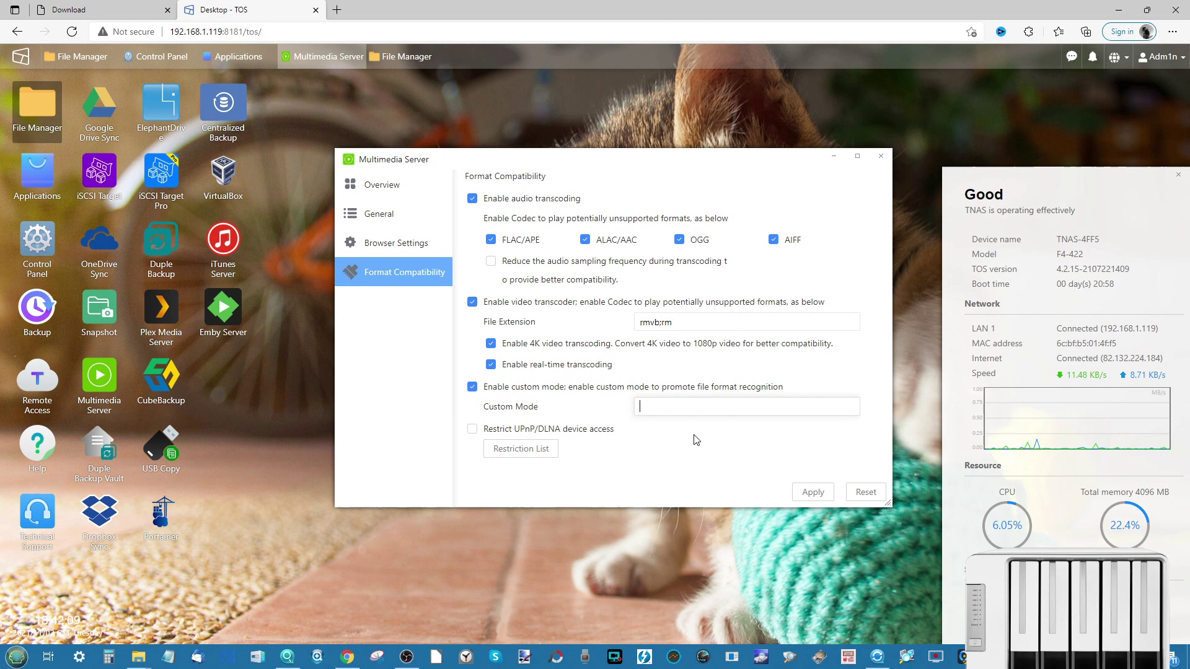
click(472, 388)
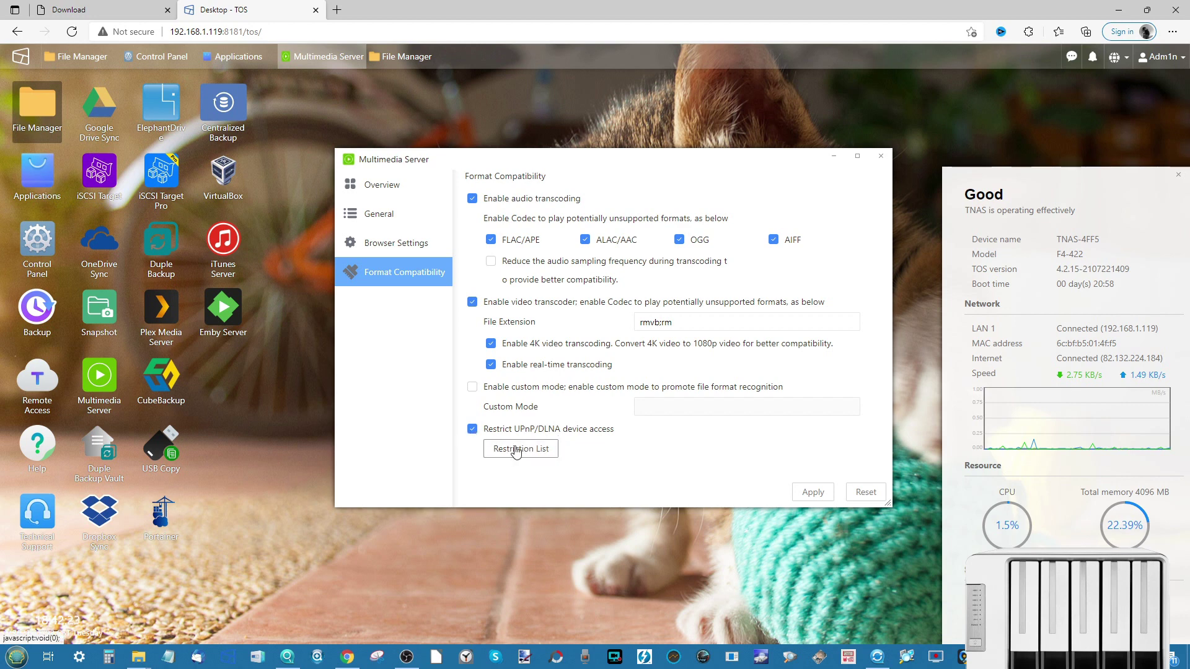
click(520, 455)
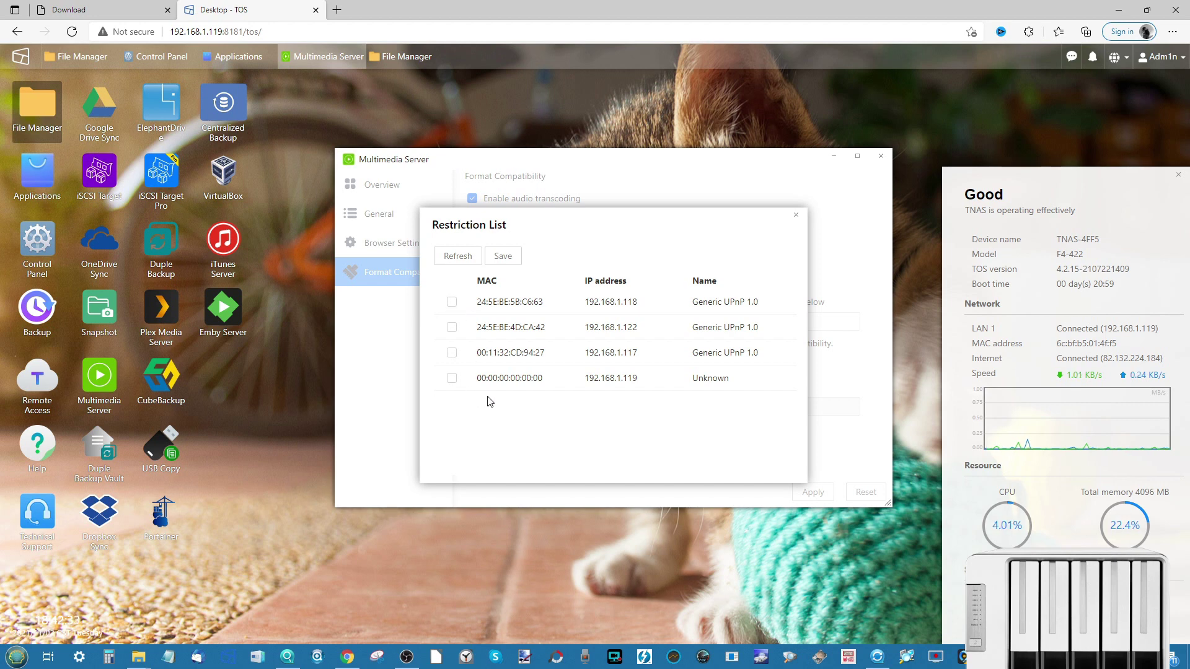
click(451, 302)
click(451, 302)
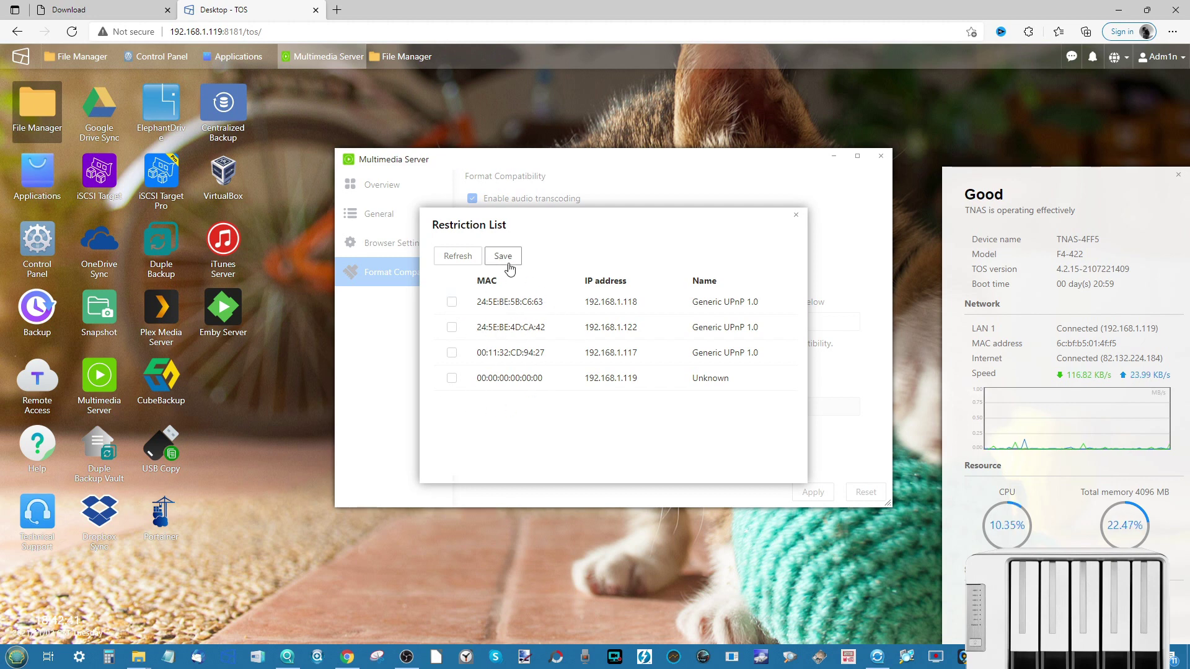
click(798, 216)
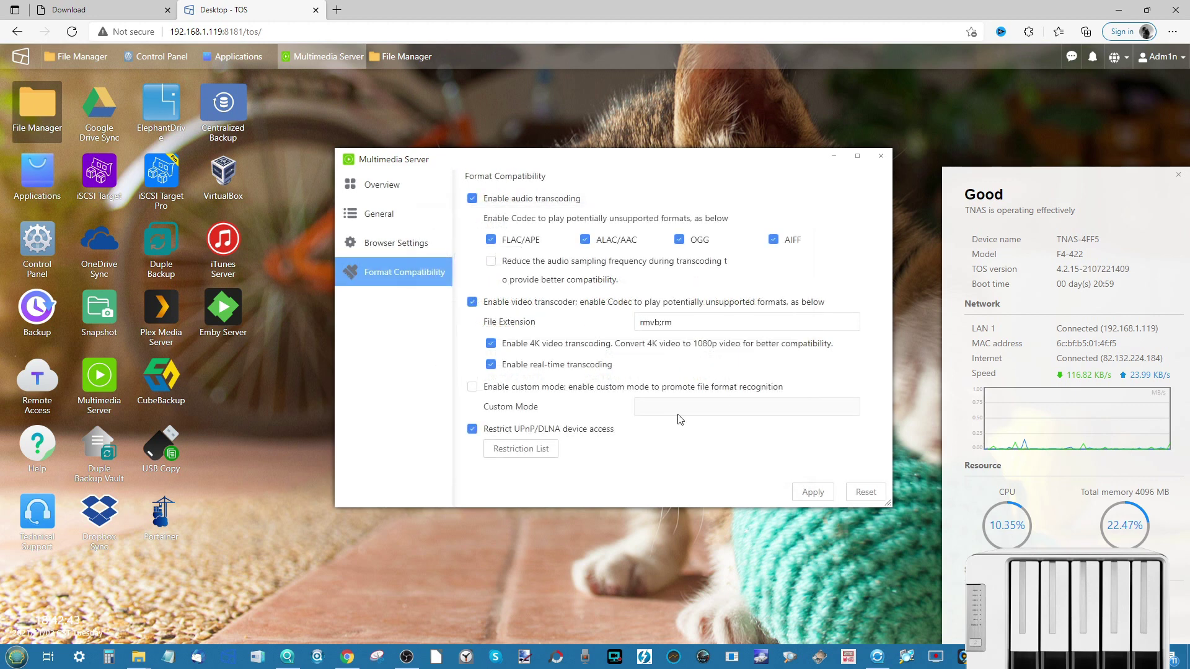
click(810, 493)
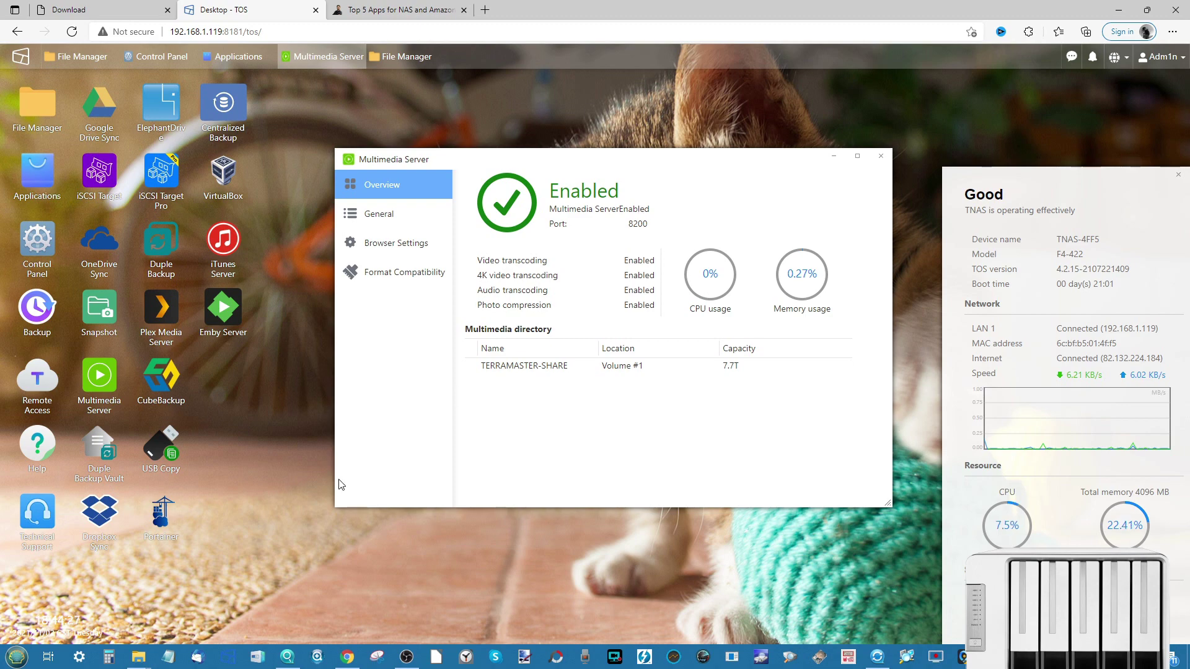
- Bring the This PC File Explorer window forward from the taskbar
mouse_move(137, 658)
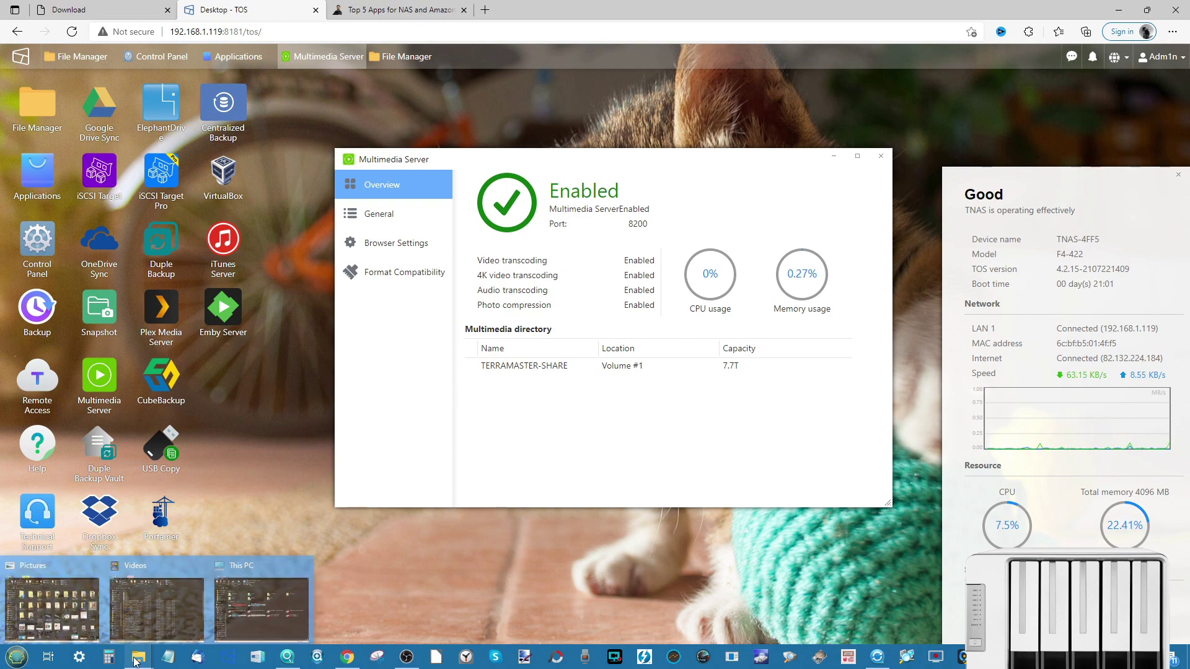
click(236, 607)
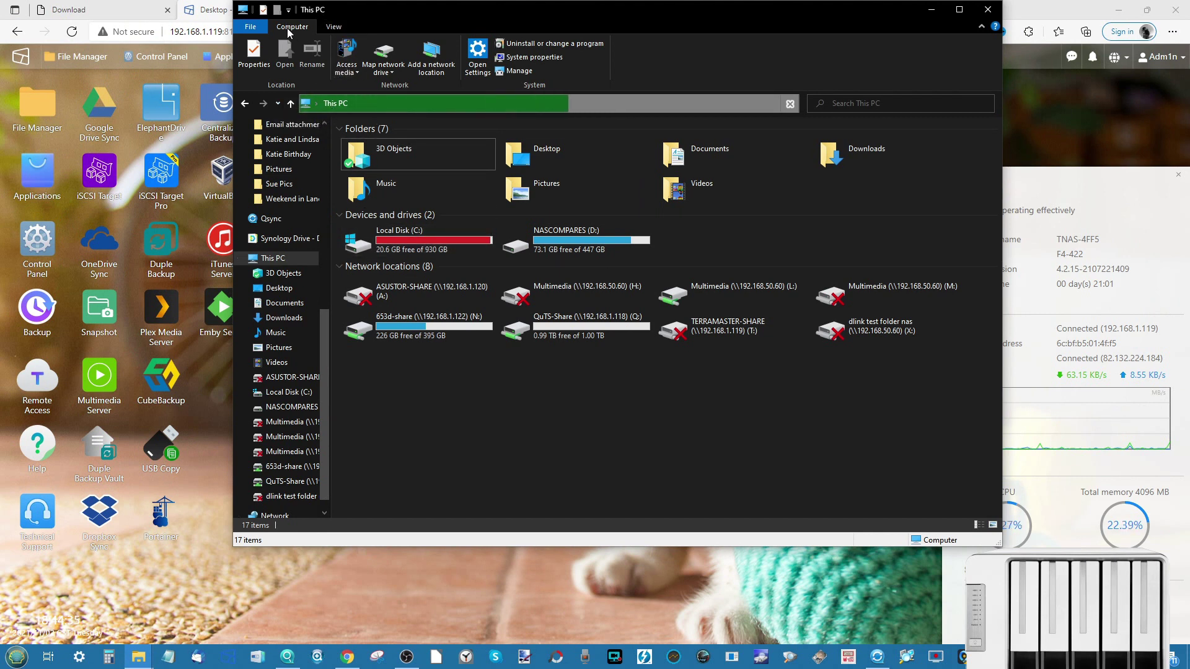
- Connect to the TNAS-4FF5(DLNA) media server via Access media and add it
click(350, 73)
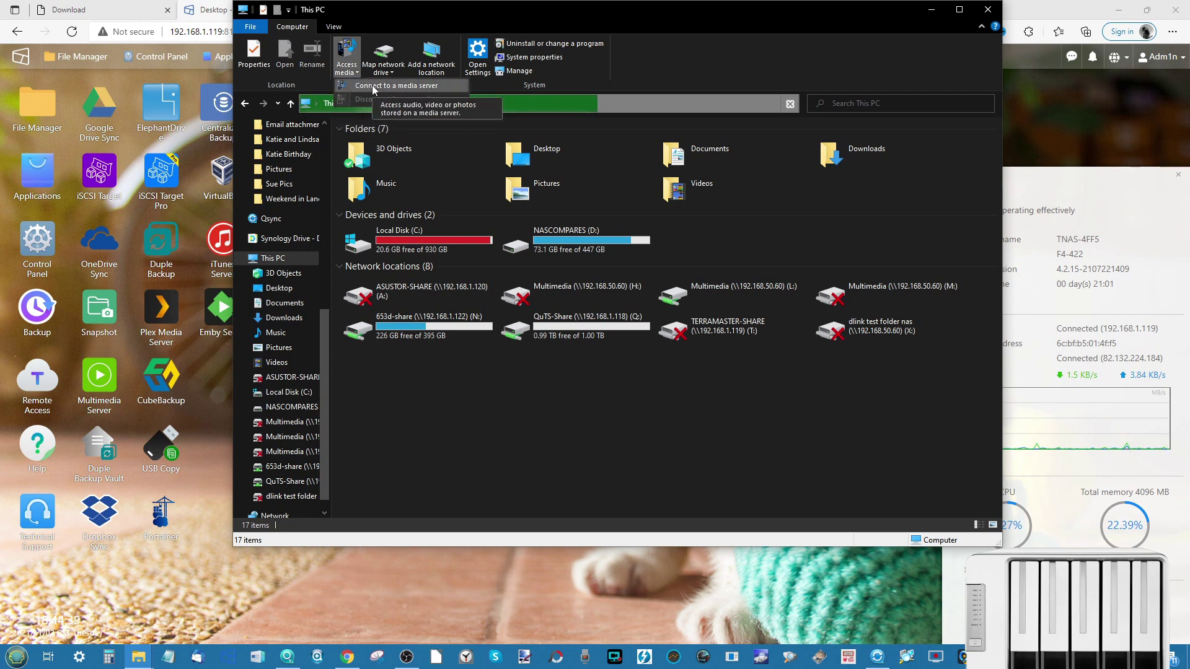
click(374, 87)
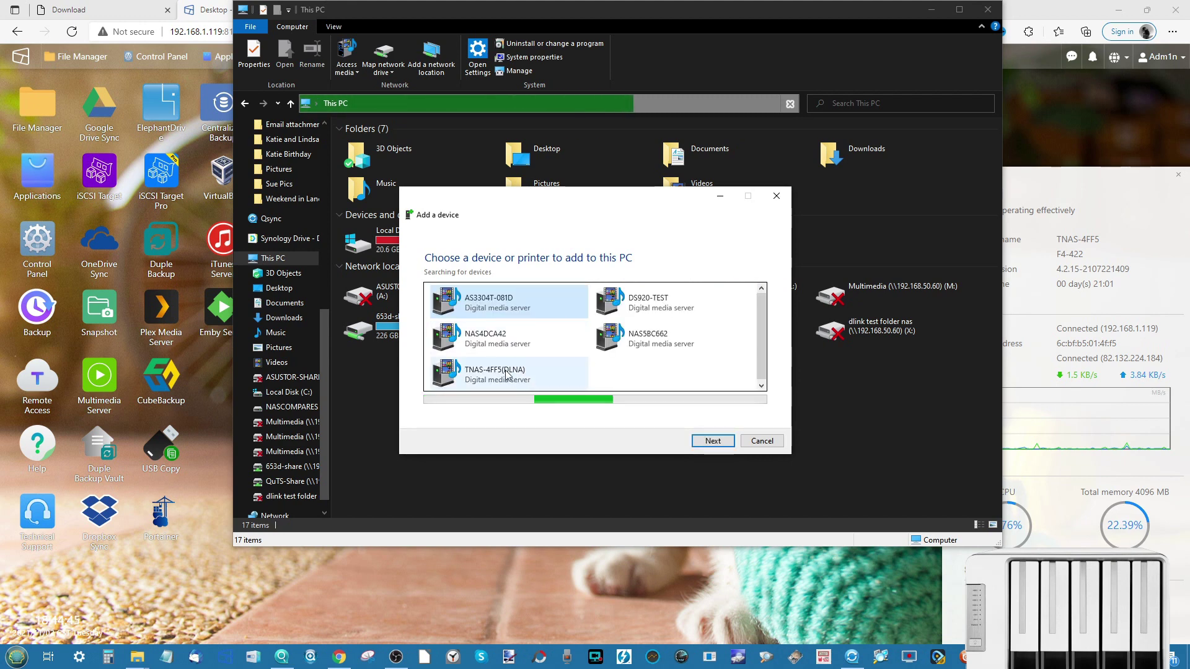
click(489, 386)
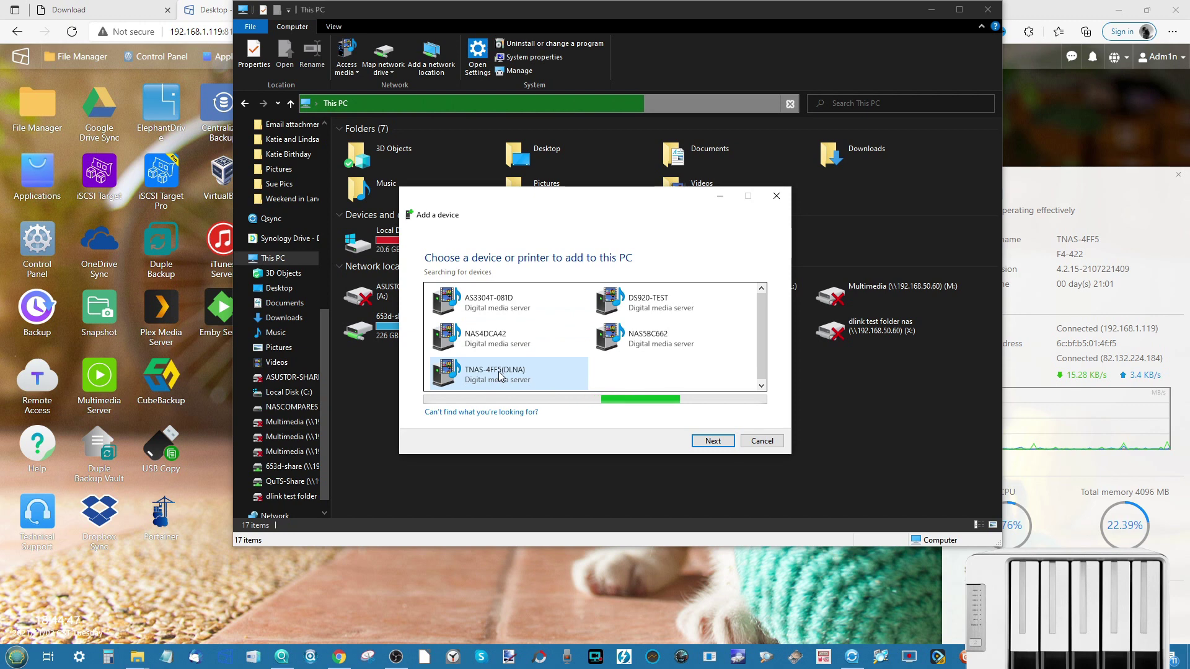
click(711, 441)
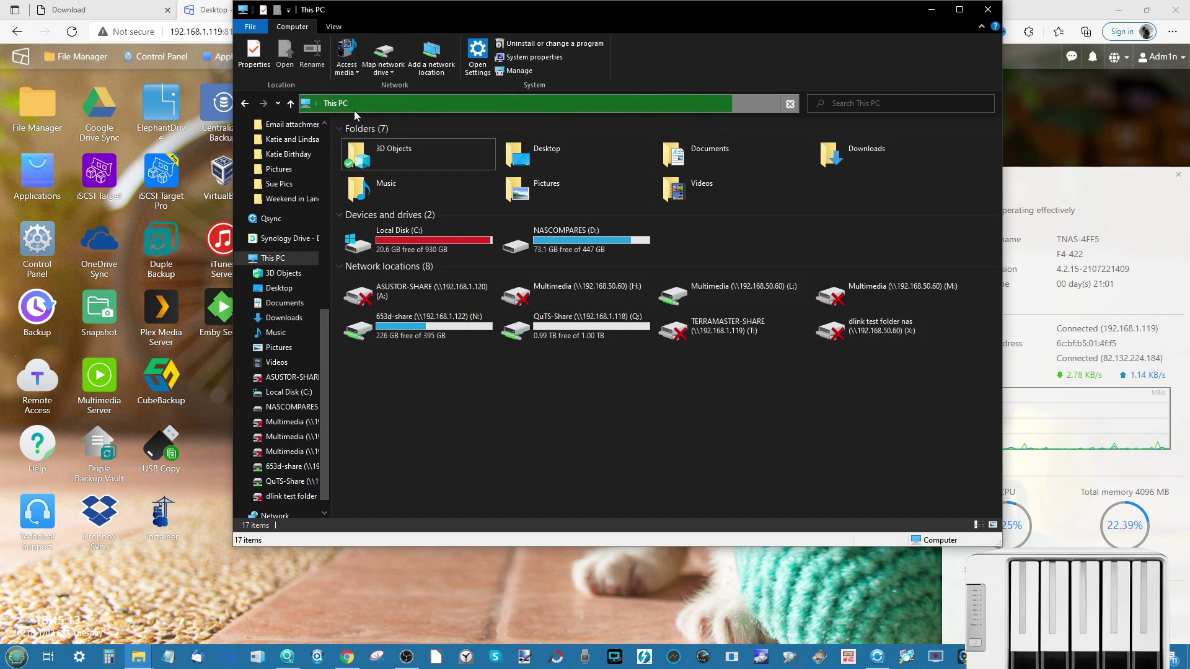
- Open the Top 5 Fire TV DLNA apps article, accept the data consent, and read through it
click(931, 10)
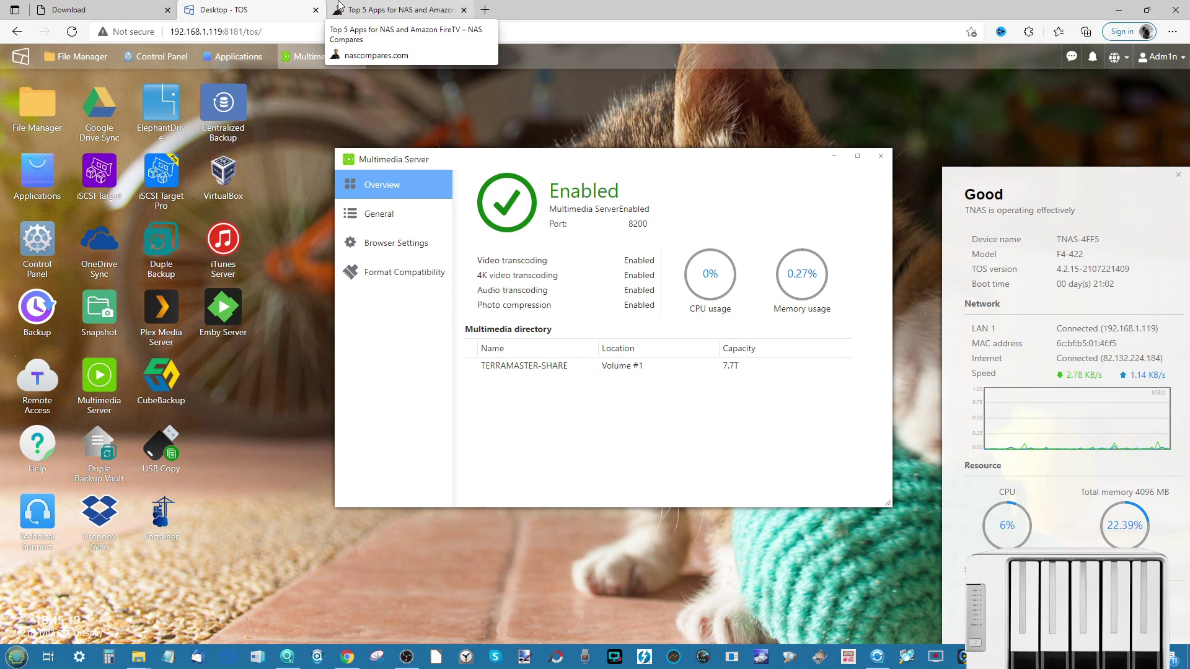
click(351, 24)
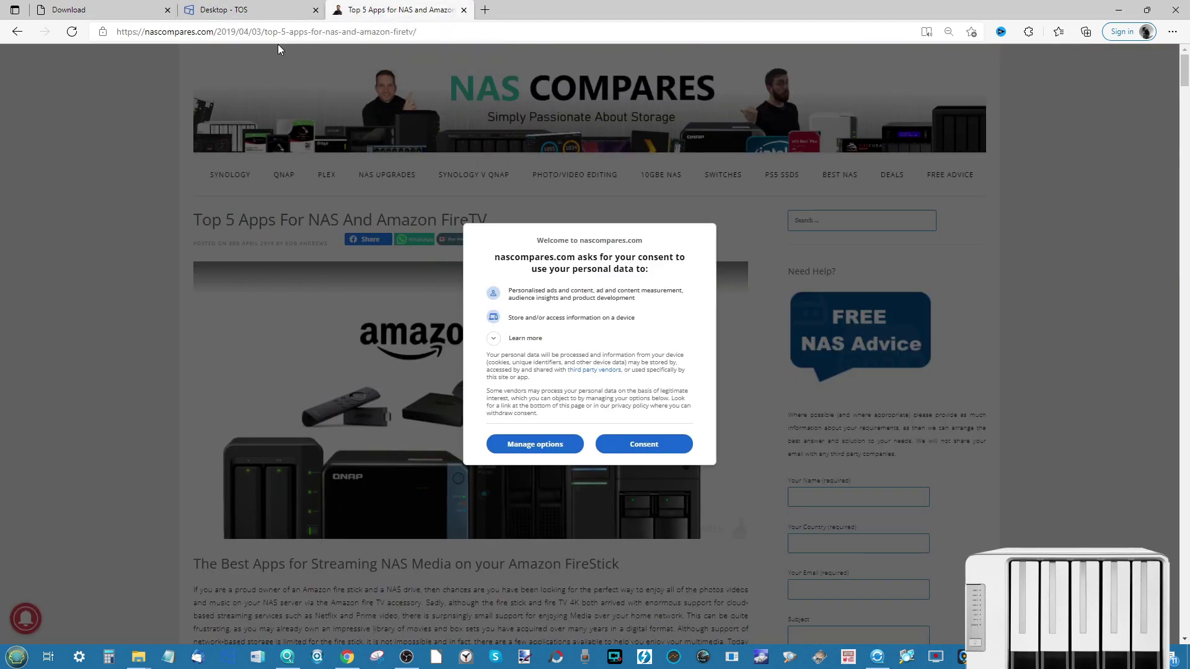
click(638, 444)
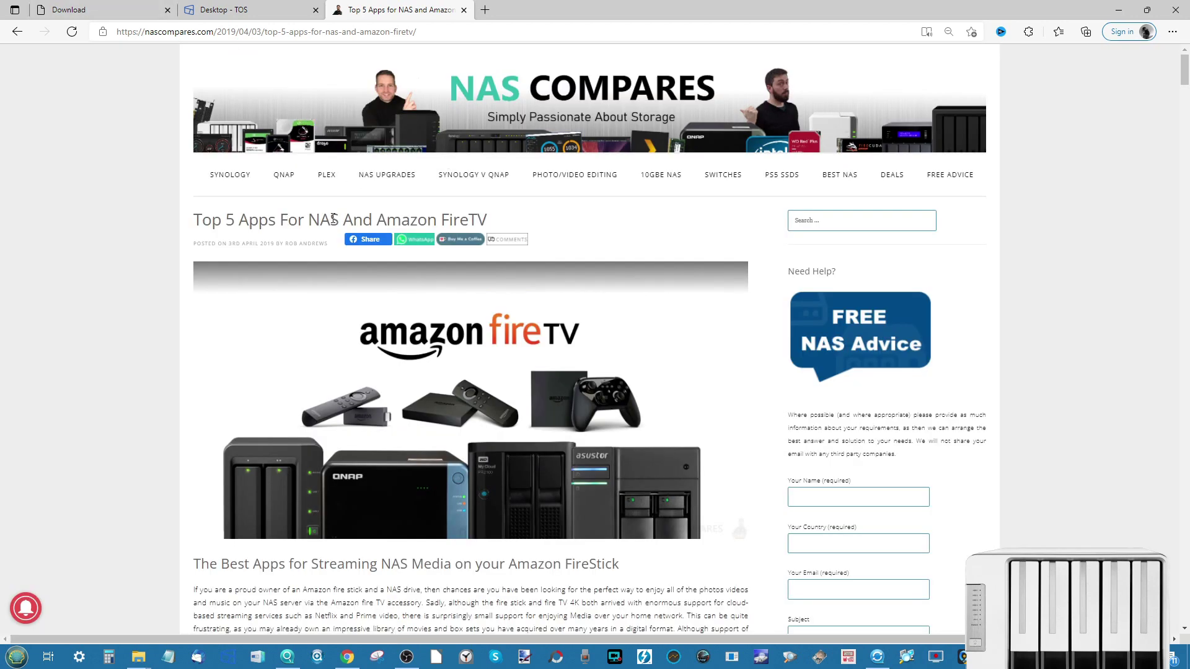
scroll(334, 218, down, 3)
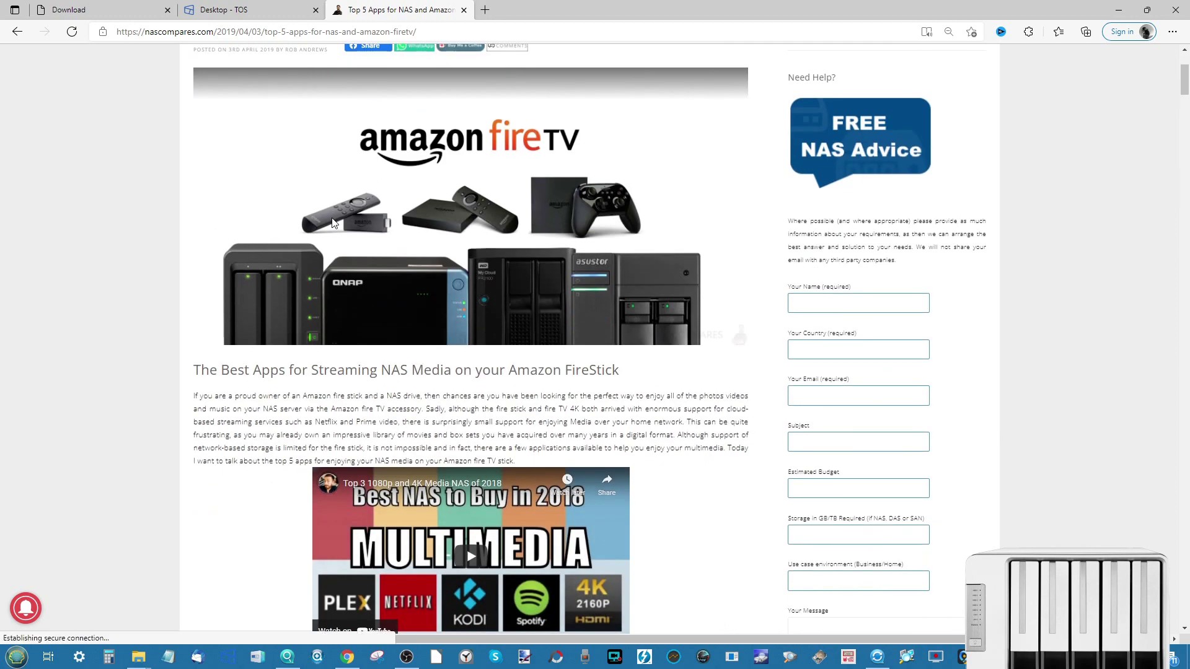
scroll(333, 219, down, 8)
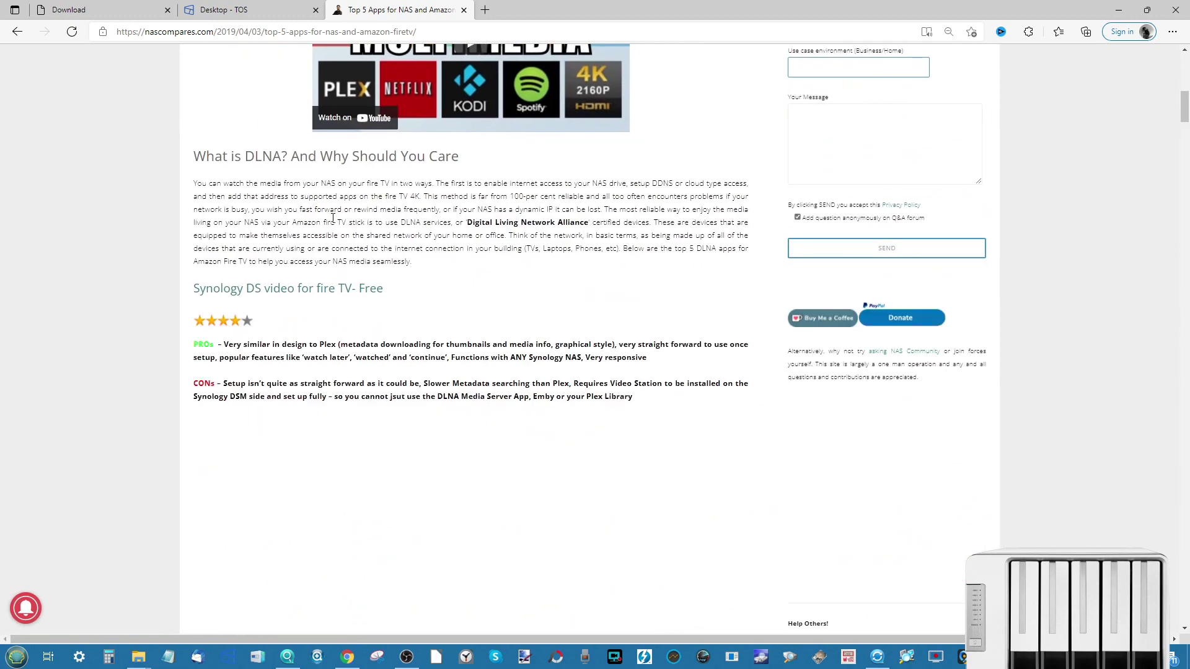
scroll(333, 218, down, 14)
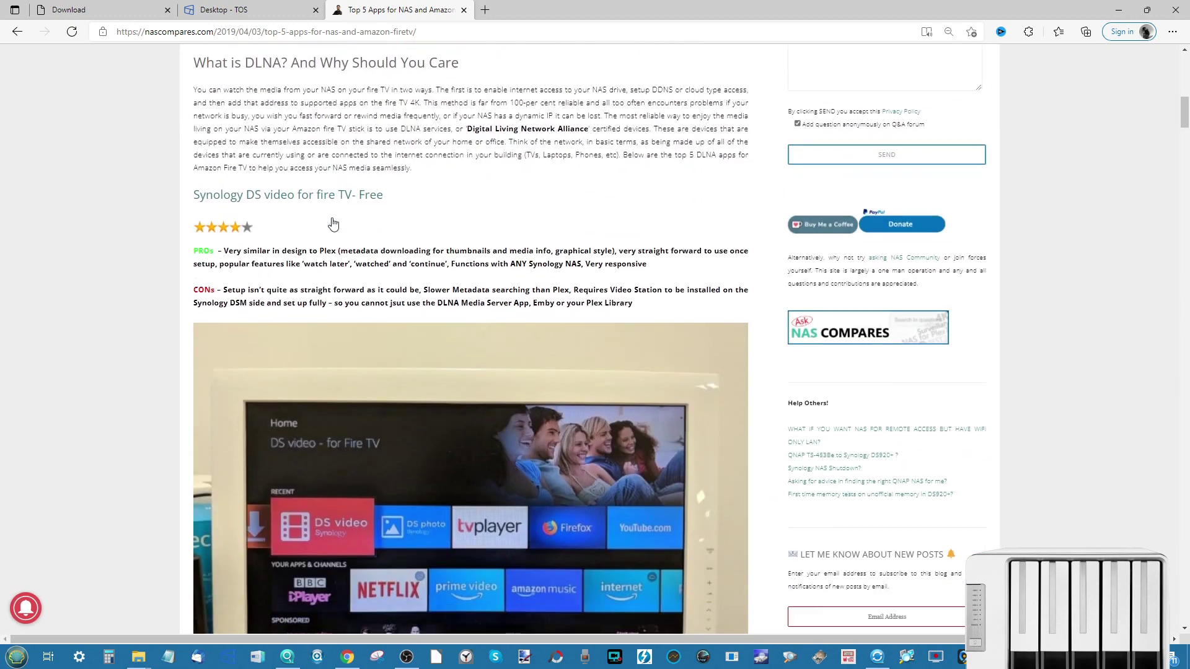
scroll(332, 222, down, 7)
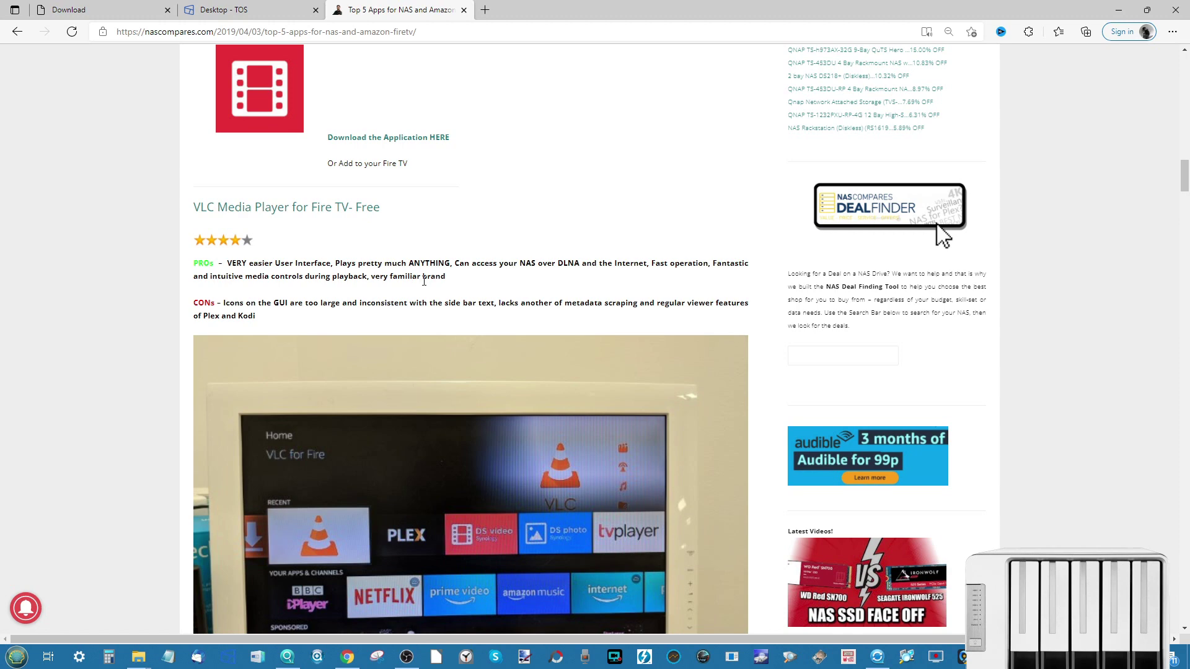
scroll(259, 230, up, 5)
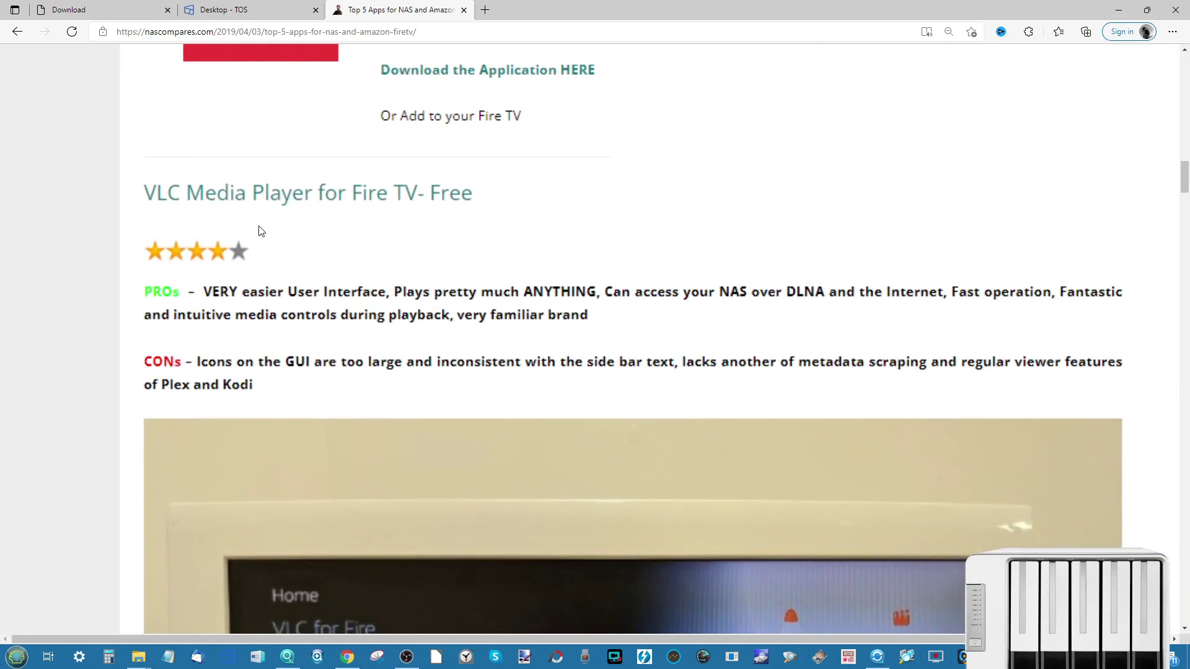
scroll(261, 231, down, 5)
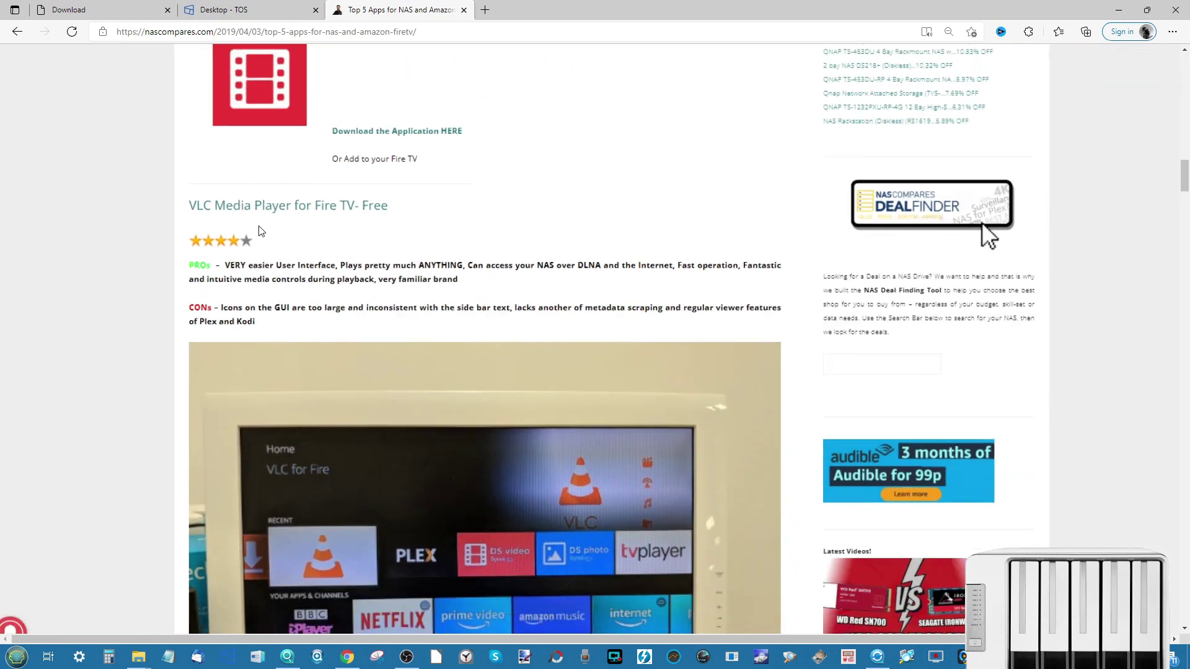
scroll(260, 230, down, 1)
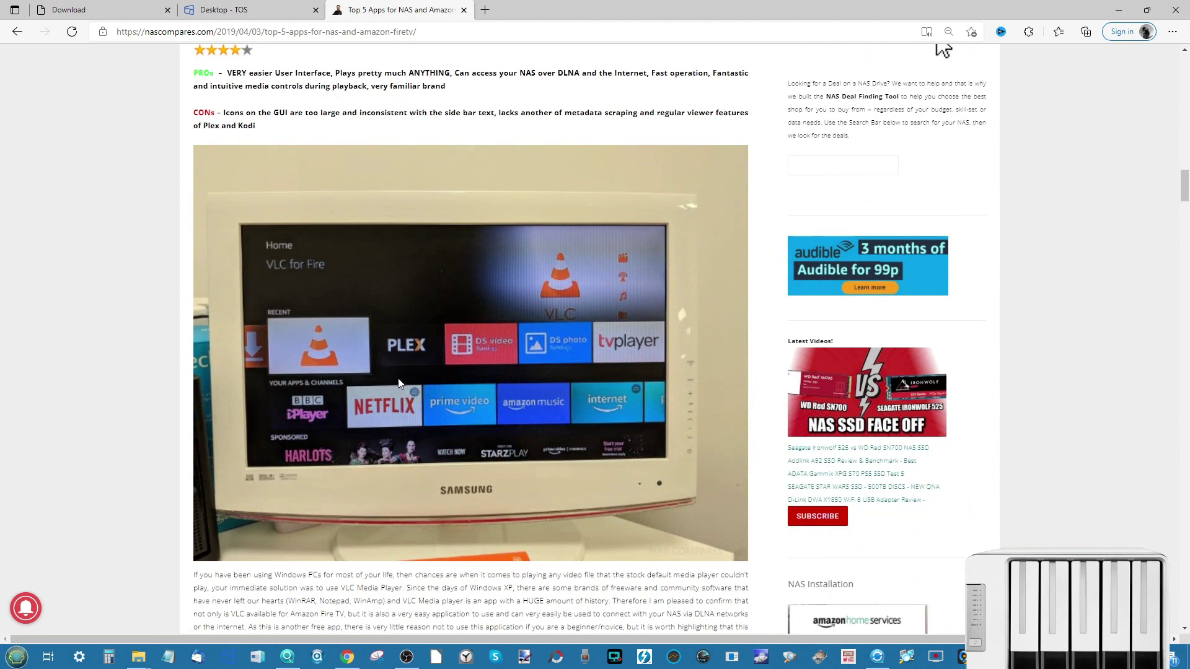
scroll(398, 383, down, 10)
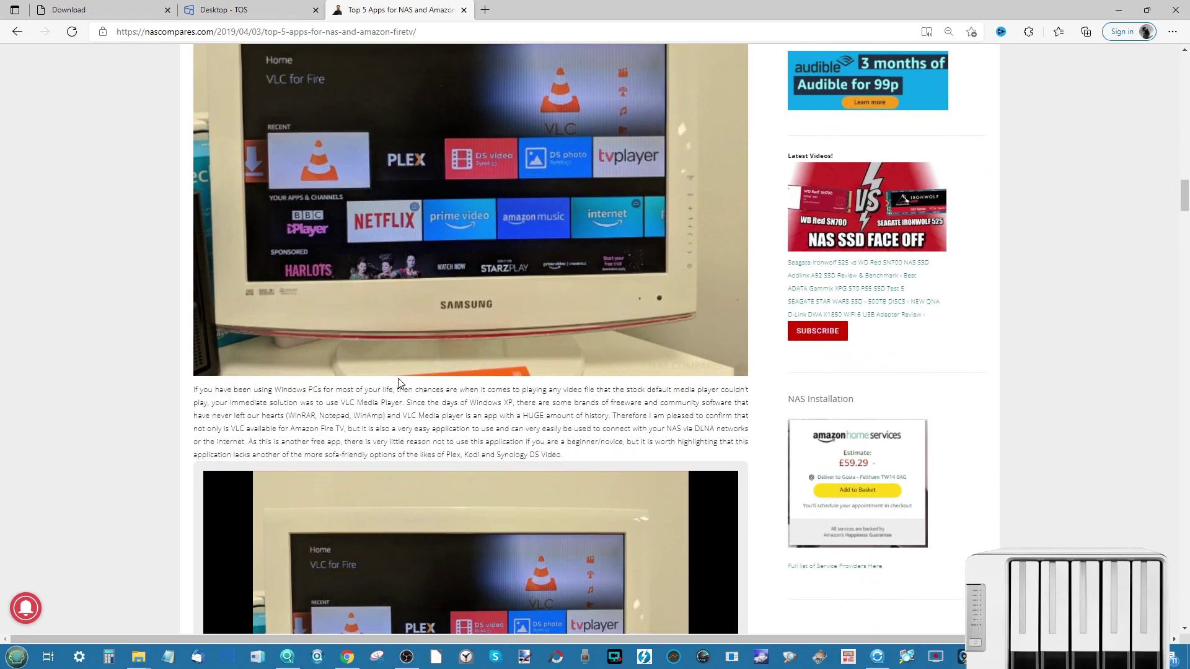
scroll(398, 378, down, 5)
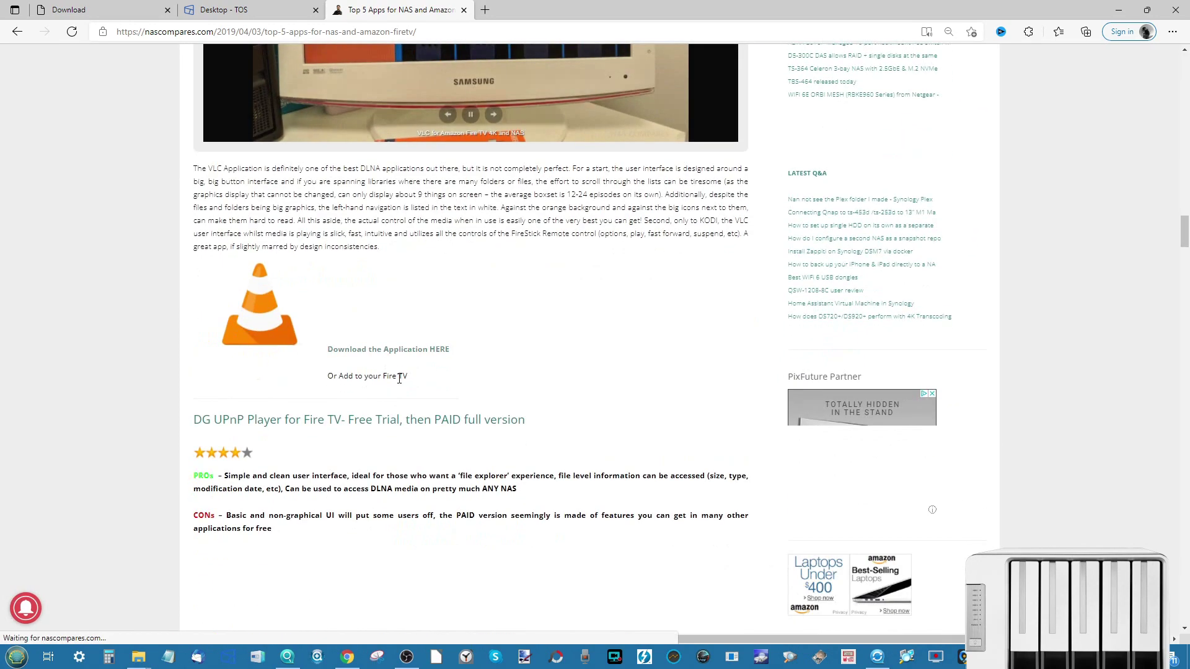
scroll(399, 383, down, 2)
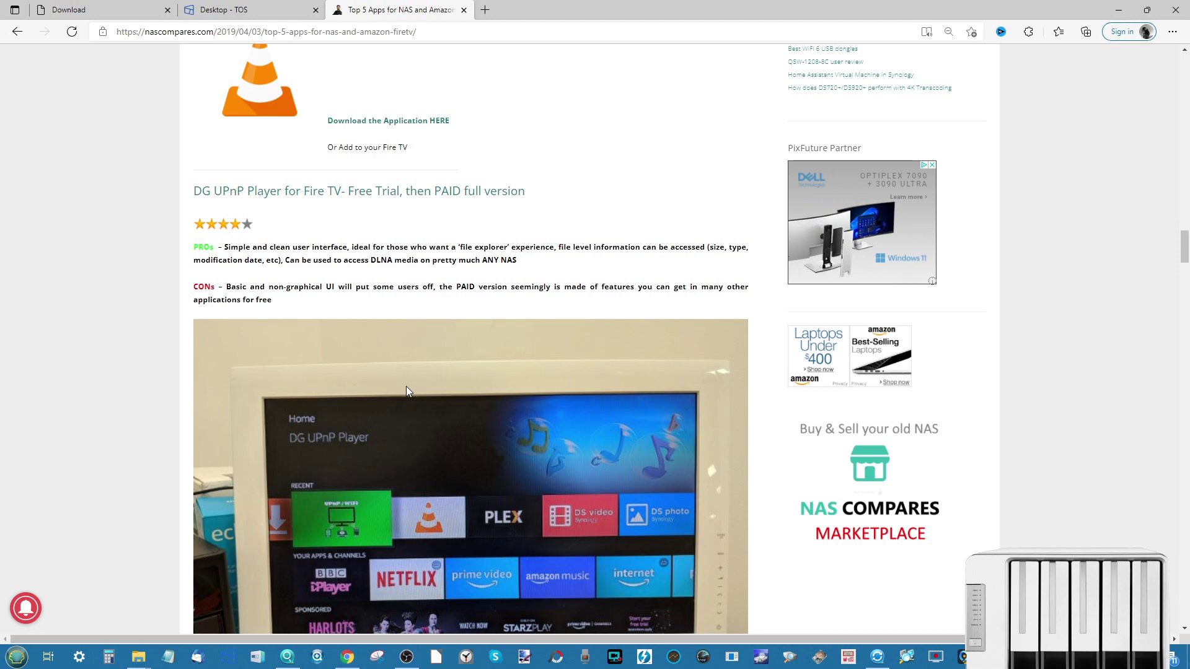
scroll(400, 384, up, 2)
scroll(401, 384, down, 3)
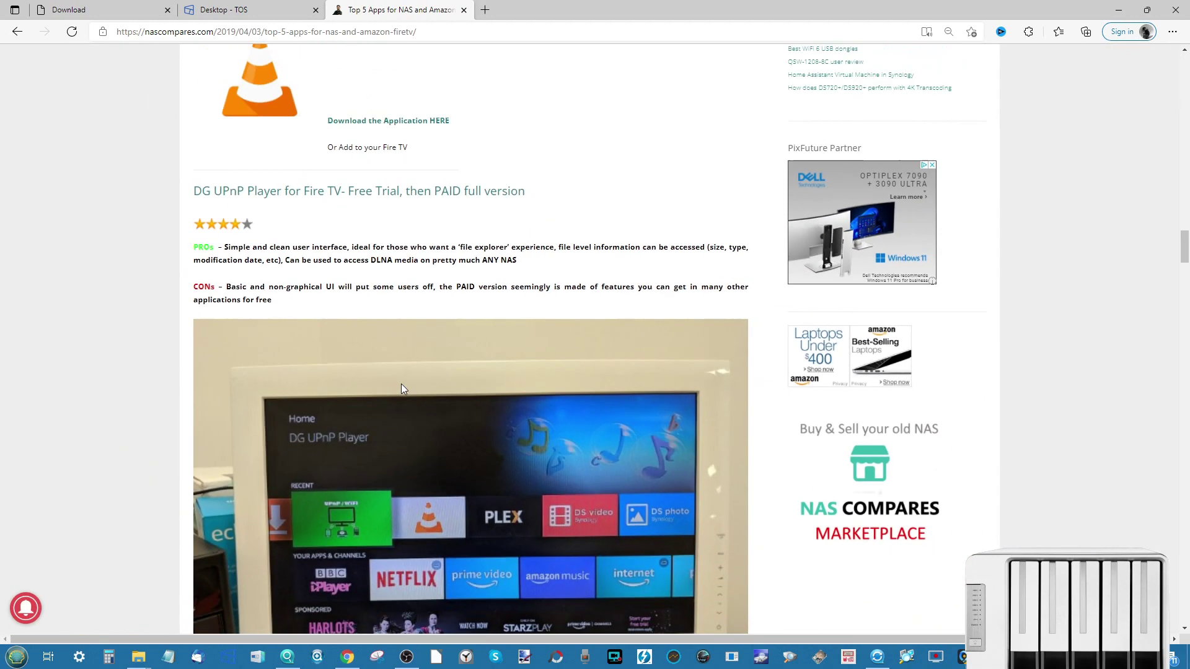
scroll(400, 384, up, 2)
scroll(400, 384, down, 15)
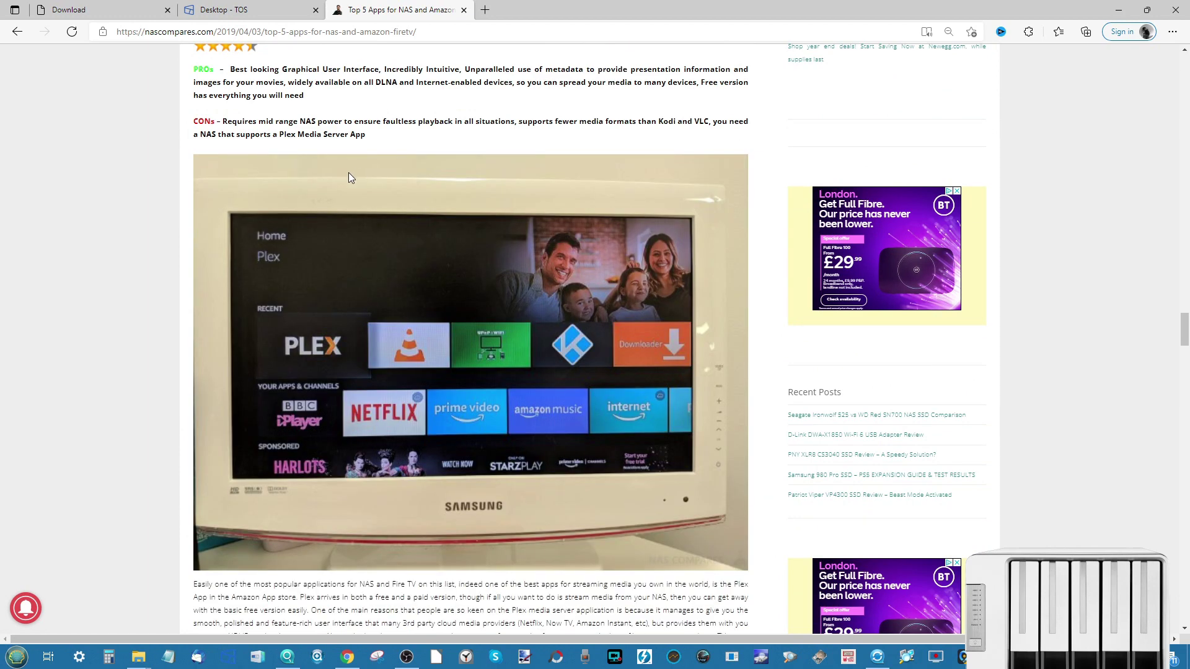
scroll(348, 172, up, 5)
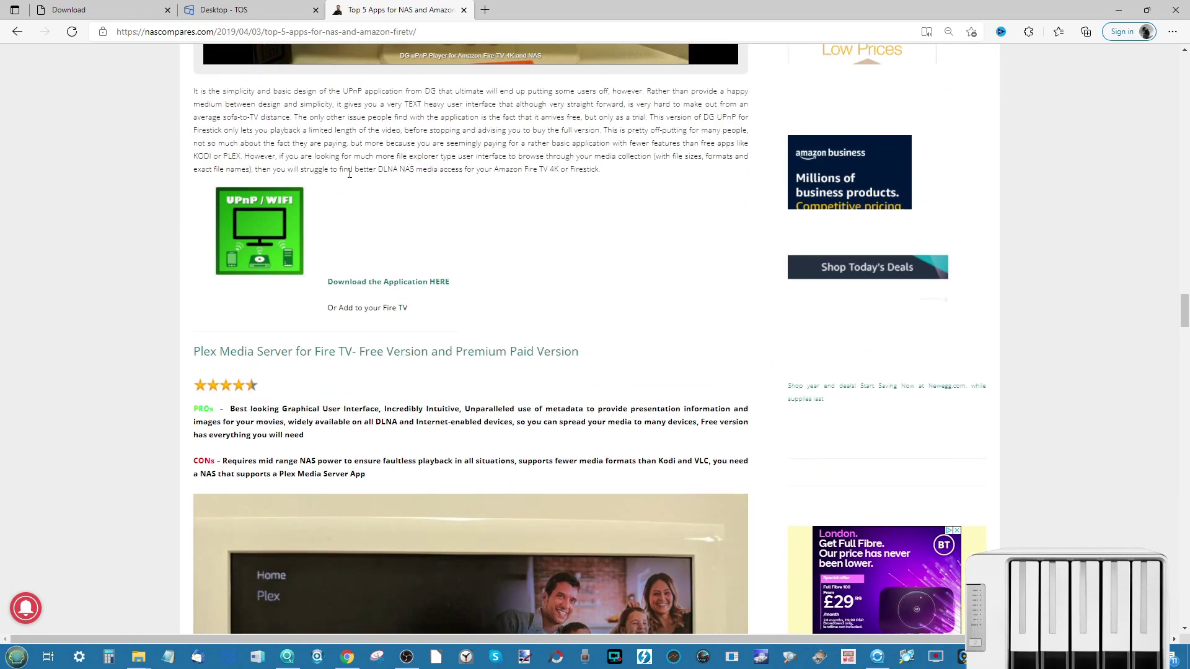
scroll(349, 173, down, 3)
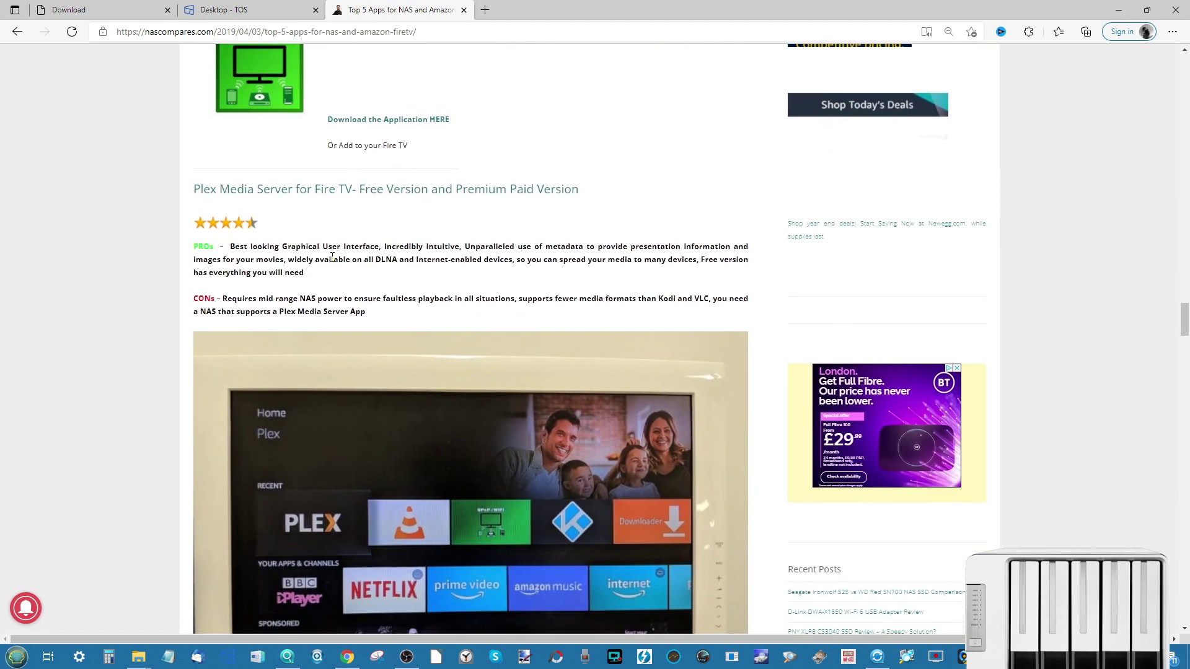
ctrl+scroll(332, 256, up, 4)
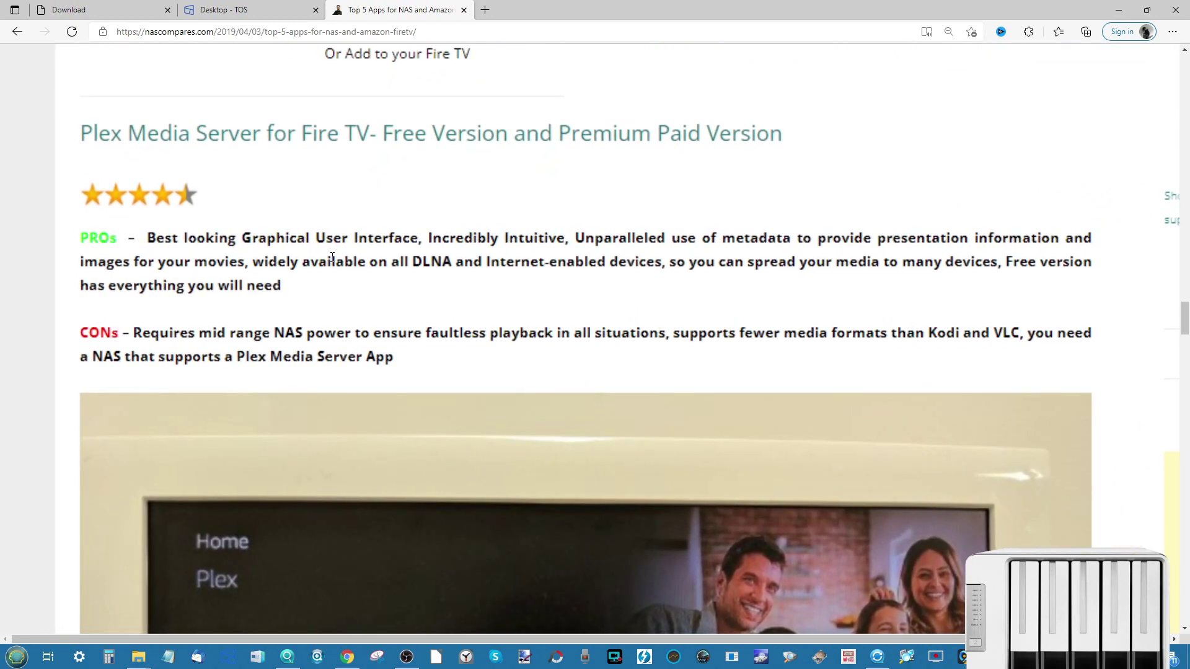
ctrl+scroll(332, 256, down, 4)
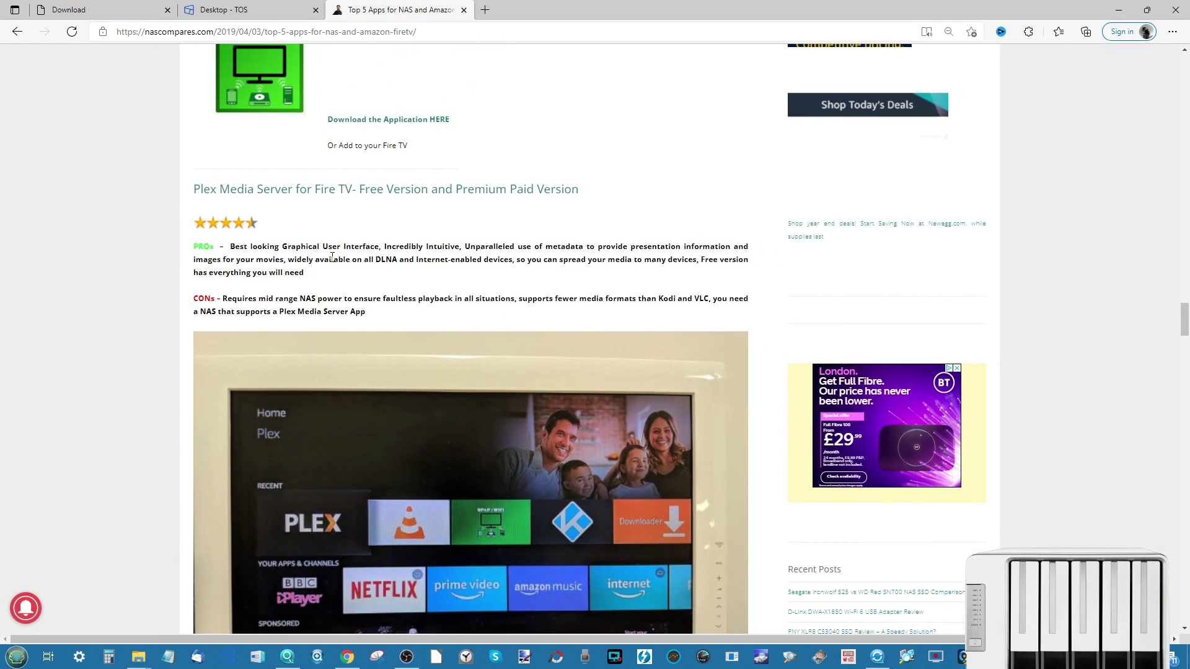
scroll(332, 257, down, 8)
scroll(332, 256, down, 8)
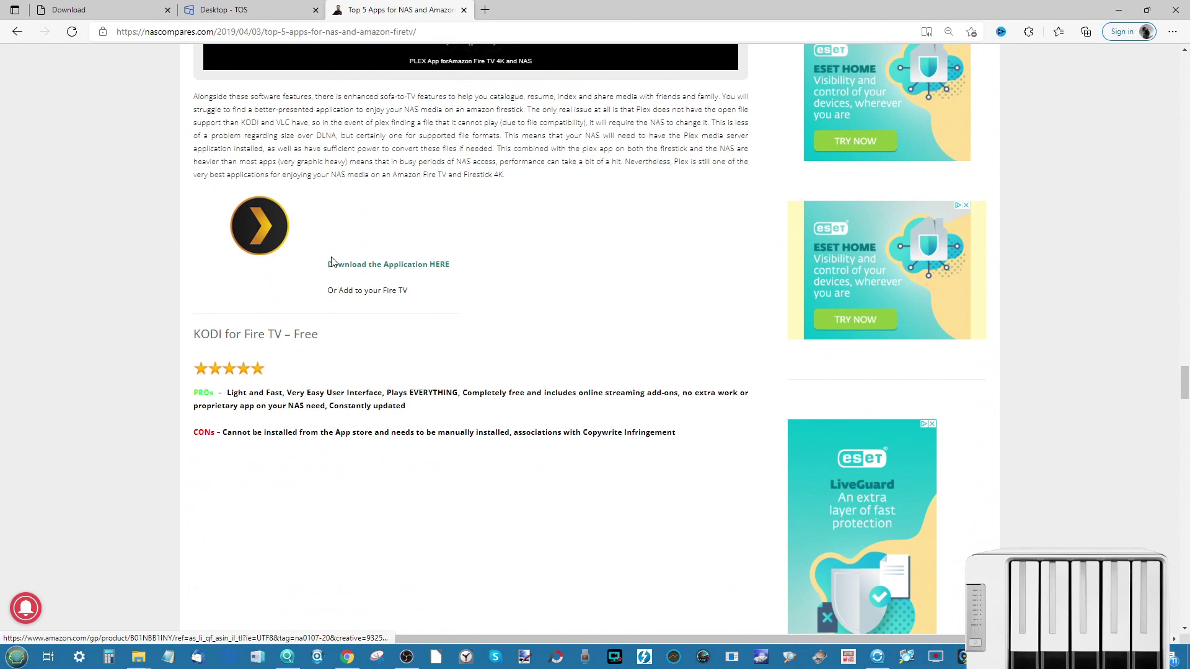
scroll(311, 422, down, 14)
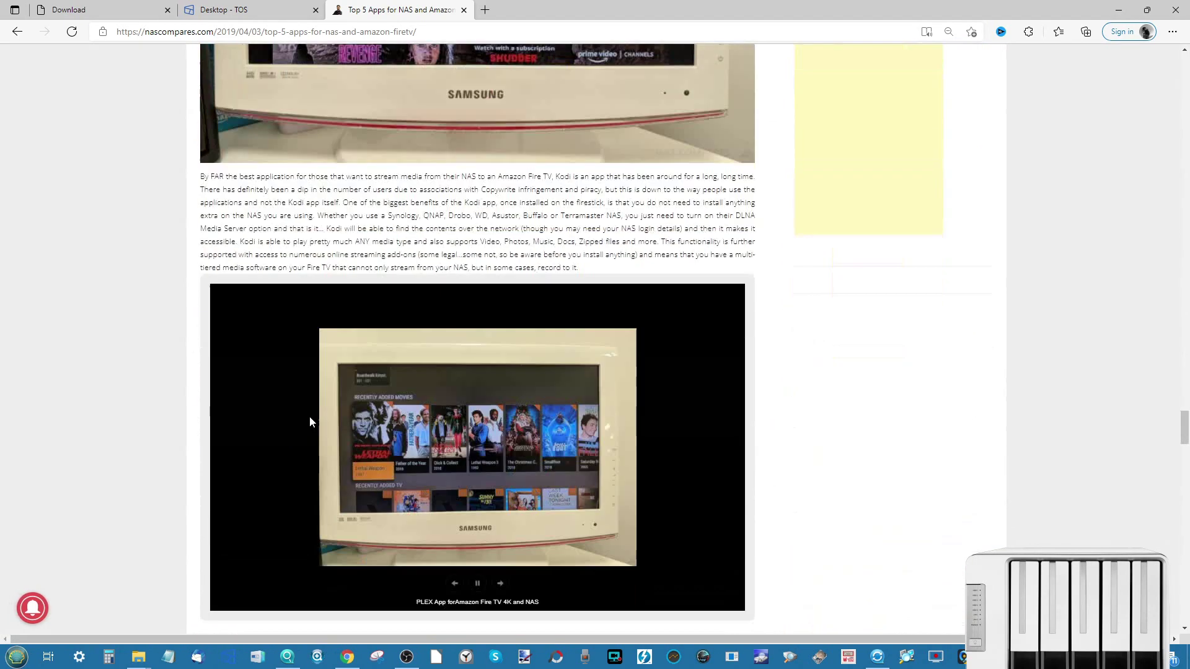
scroll(310, 417, down, 5)
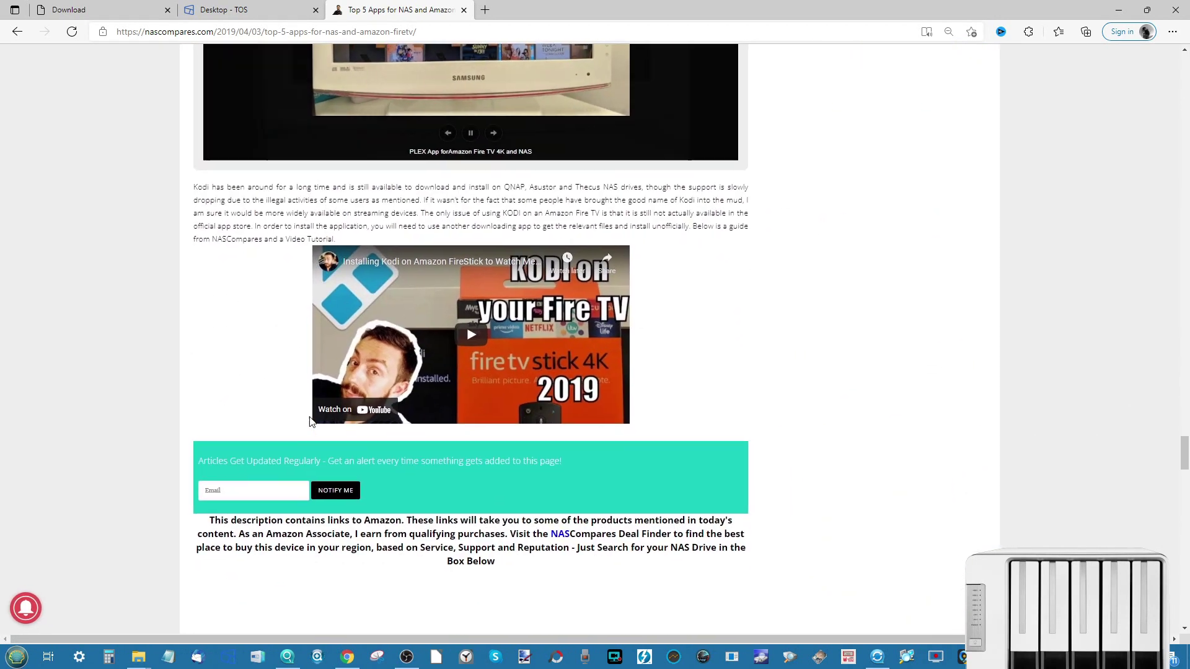
scroll(551, 322, up, 11)
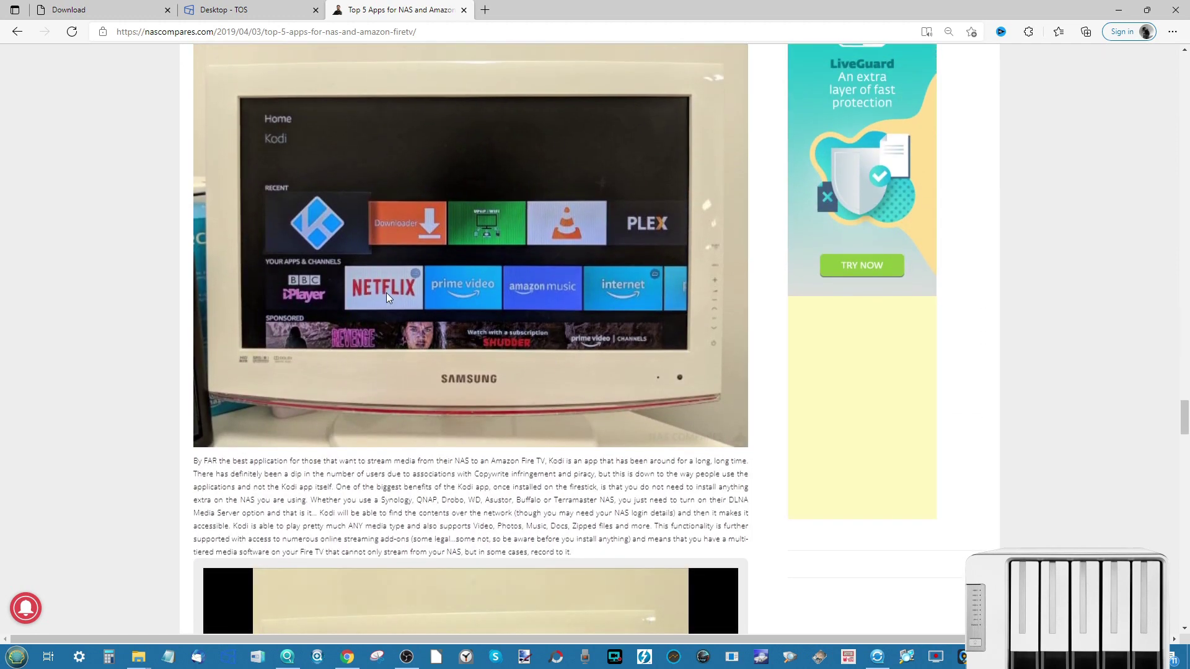
scroll(386, 292, down, 5)
scroll(386, 292, down, 5)
ctrl+scroll(385, 292, up, 5)
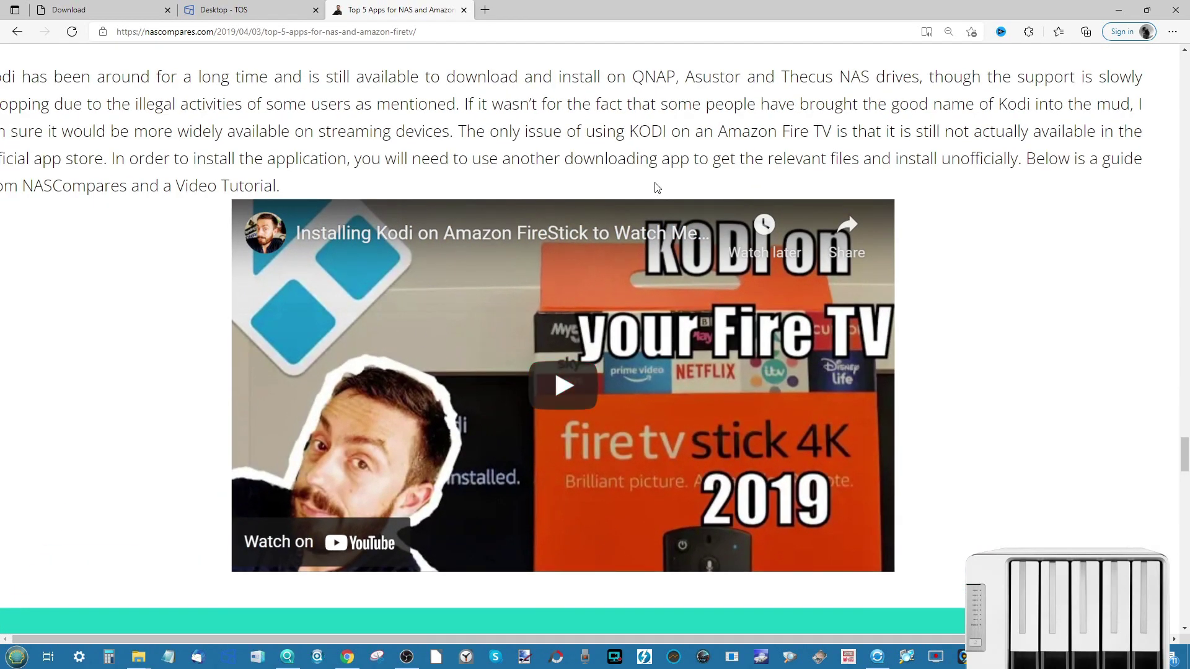
scroll(657, 187, down, 2)
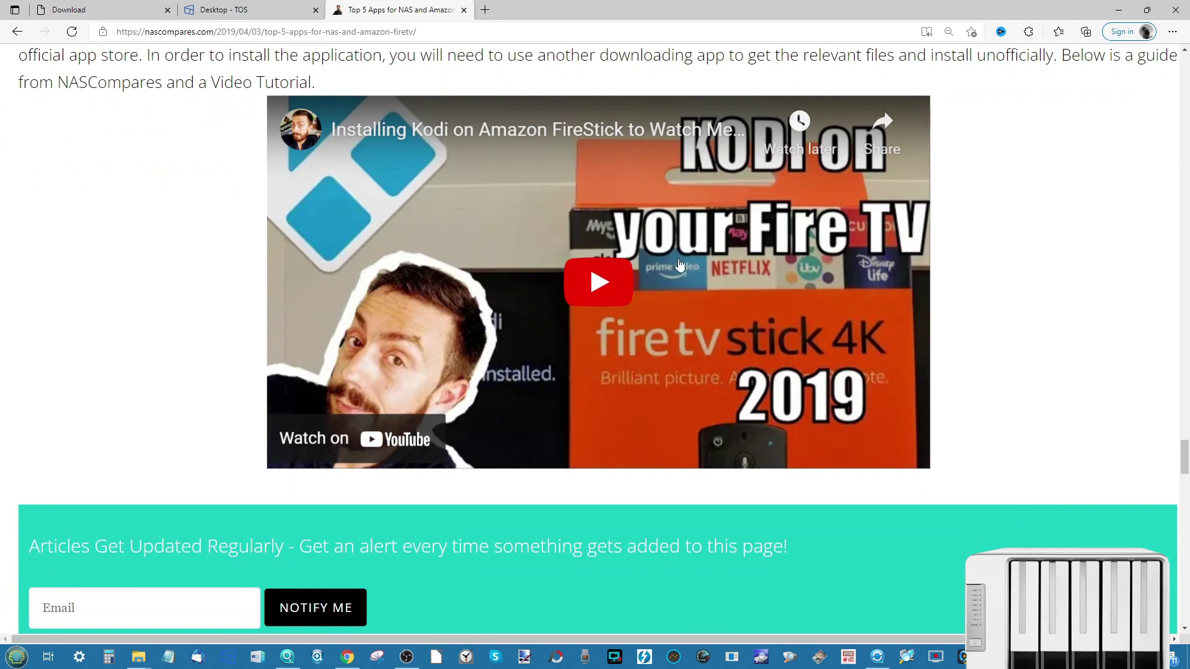
- Reset the article's page zoom and switch back to the Desktop - TOS tab
key(ctrl+minus)
key(ctrl+minus)
key(ctrl+minus)
key(ctrl+minus)
key(ctrl+minus)
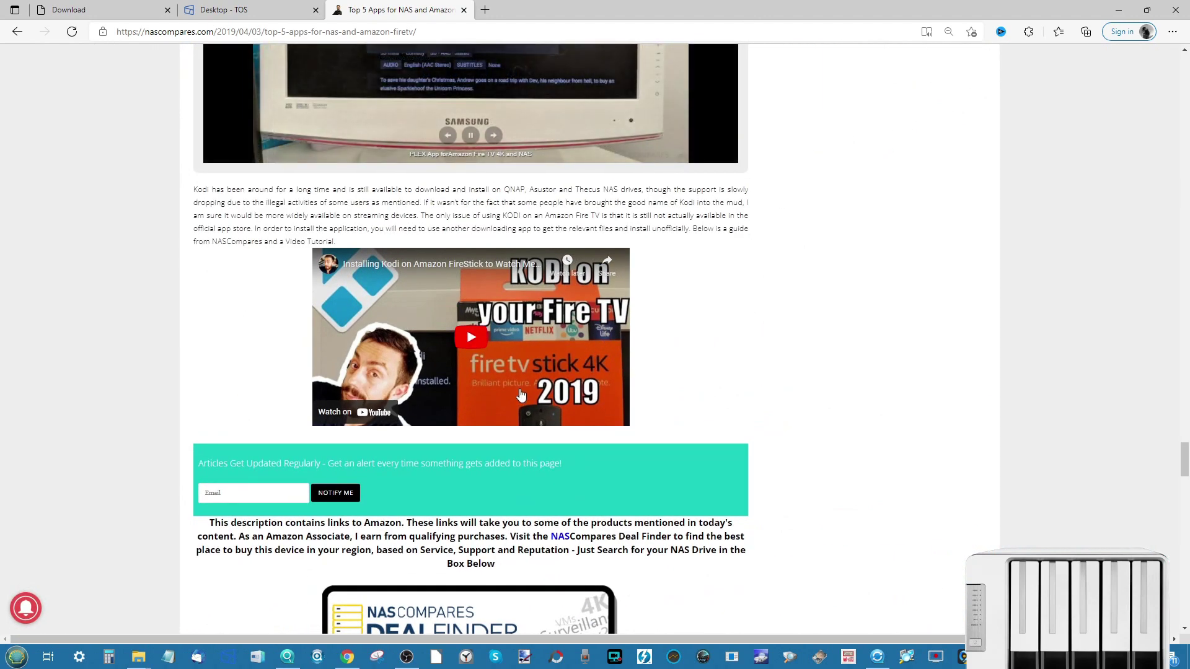
scroll(521, 396, up, 5)
key(ctrl+shift+Tab)
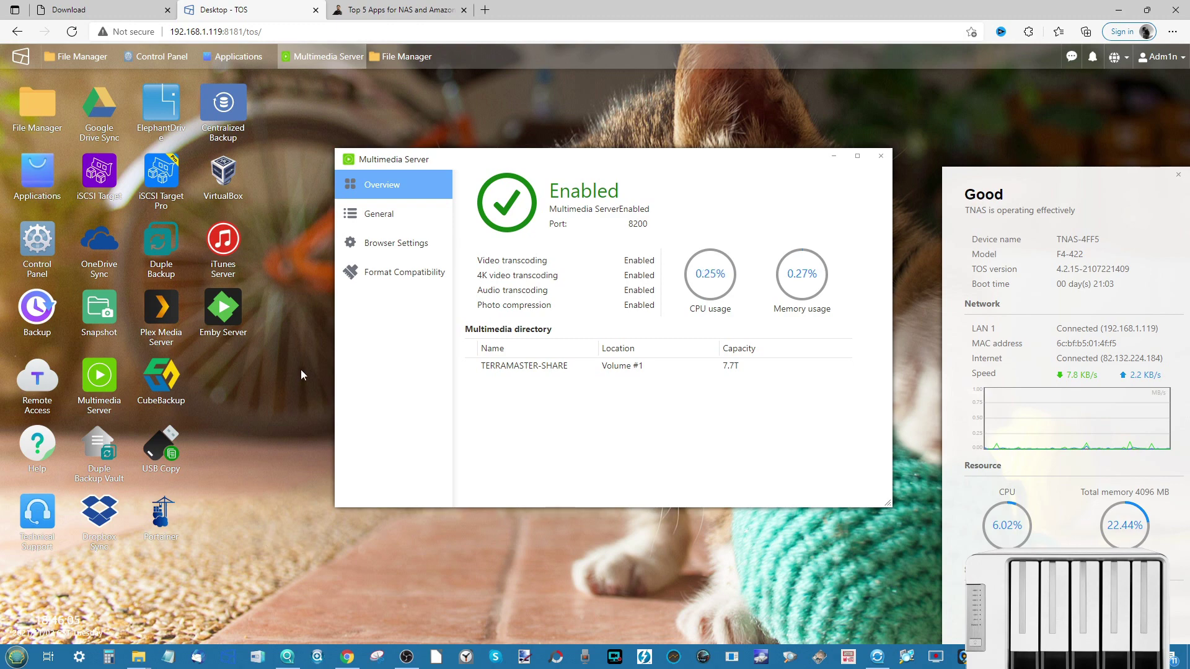
- Open the TNAS-4FF5(DLNA) network location from This PC
mouse_move(151, 655)
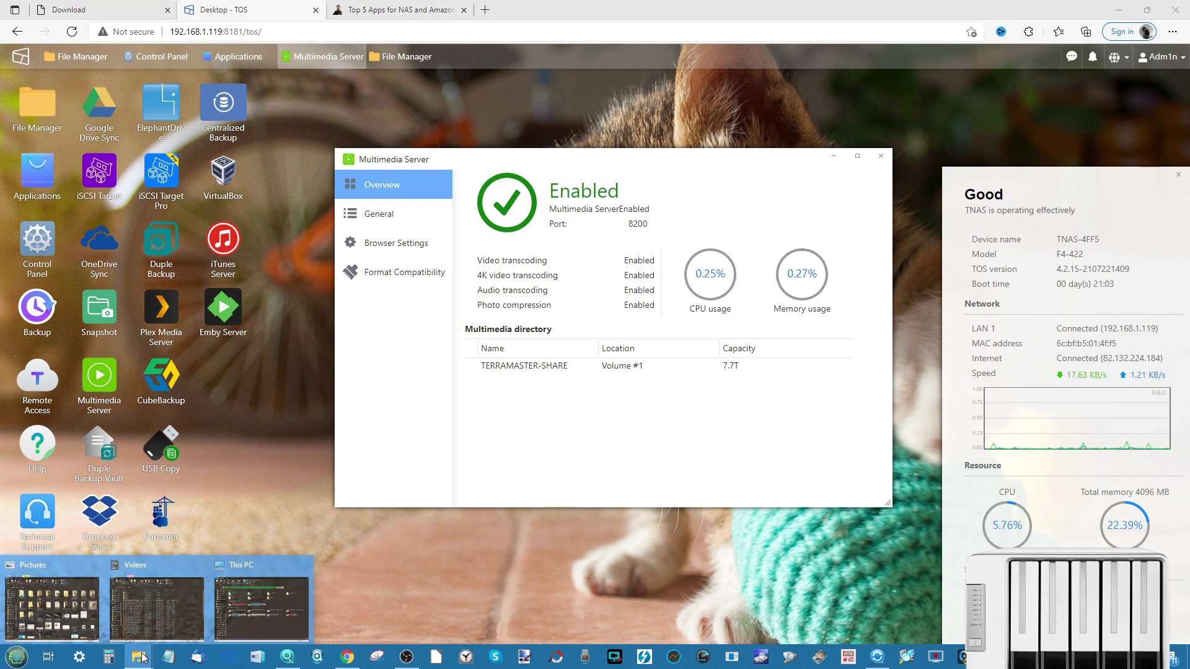
click(261, 599)
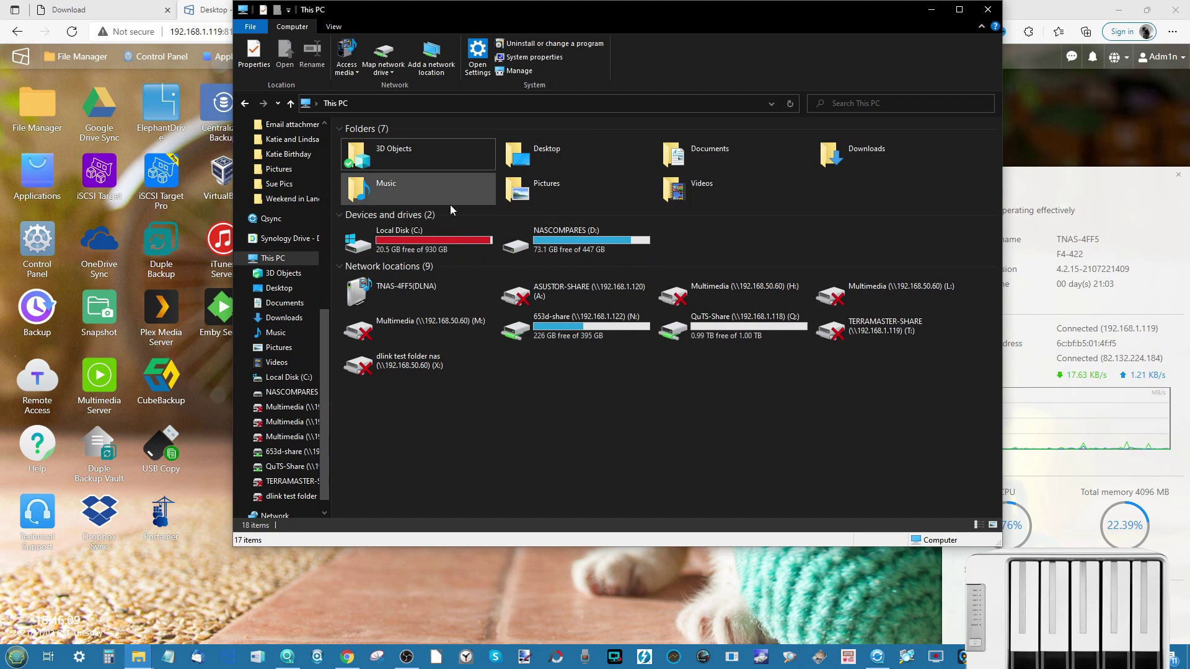
click(409, 293)
double_click(410, 292)
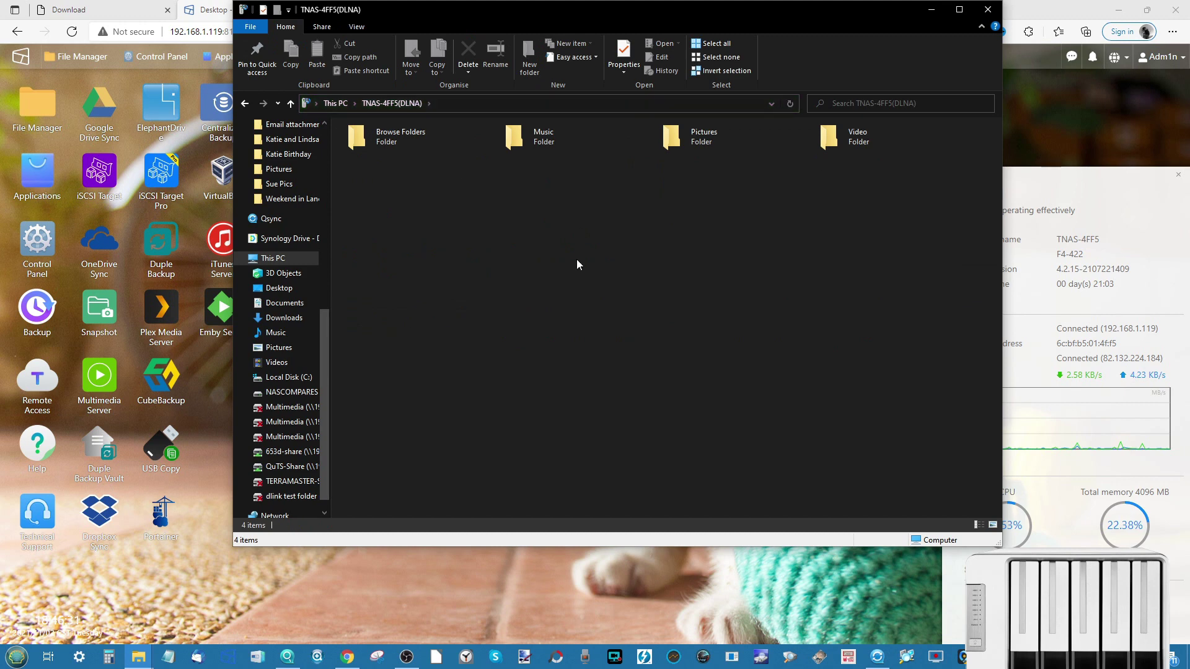
- Browse Video > Folders > PLEX TEST MEDIA > TV Shows > Black Books > Series 1 and select EP2
double_click(840, 145)
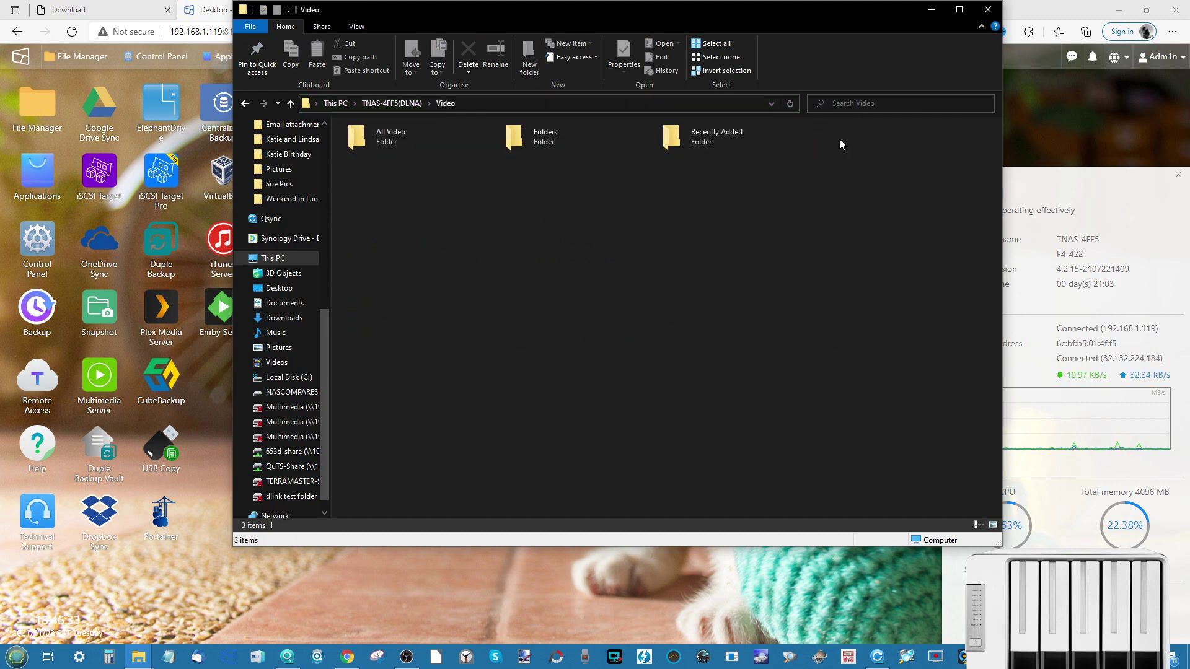
double_click(511, 132)
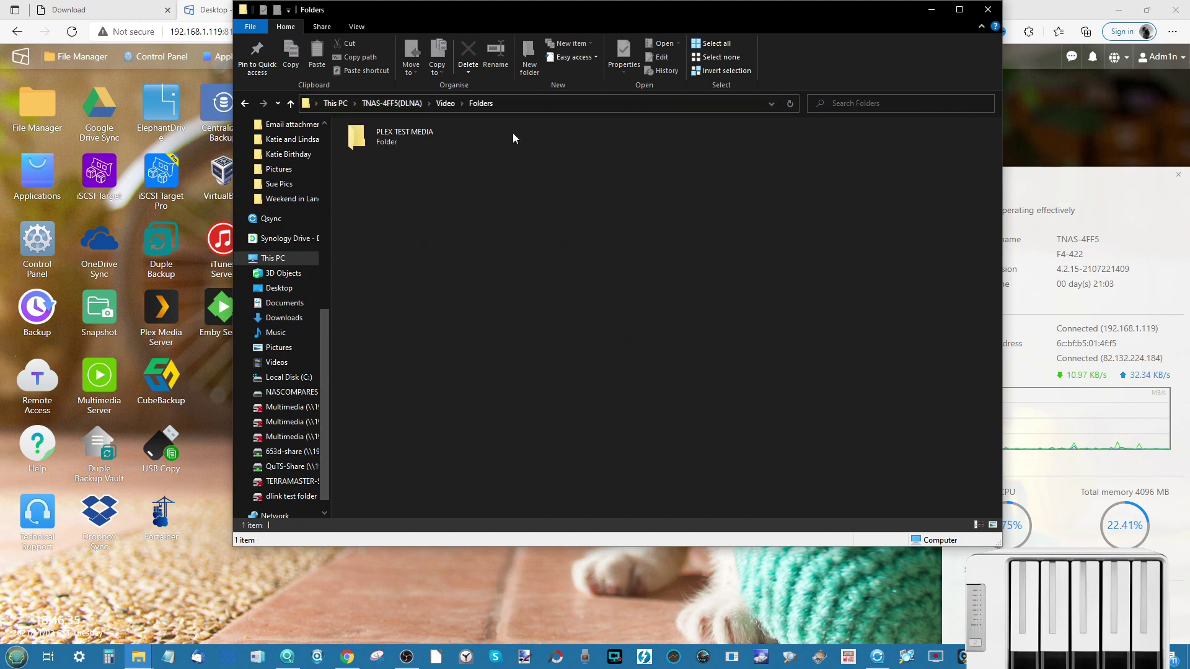
double_click(418, 144)
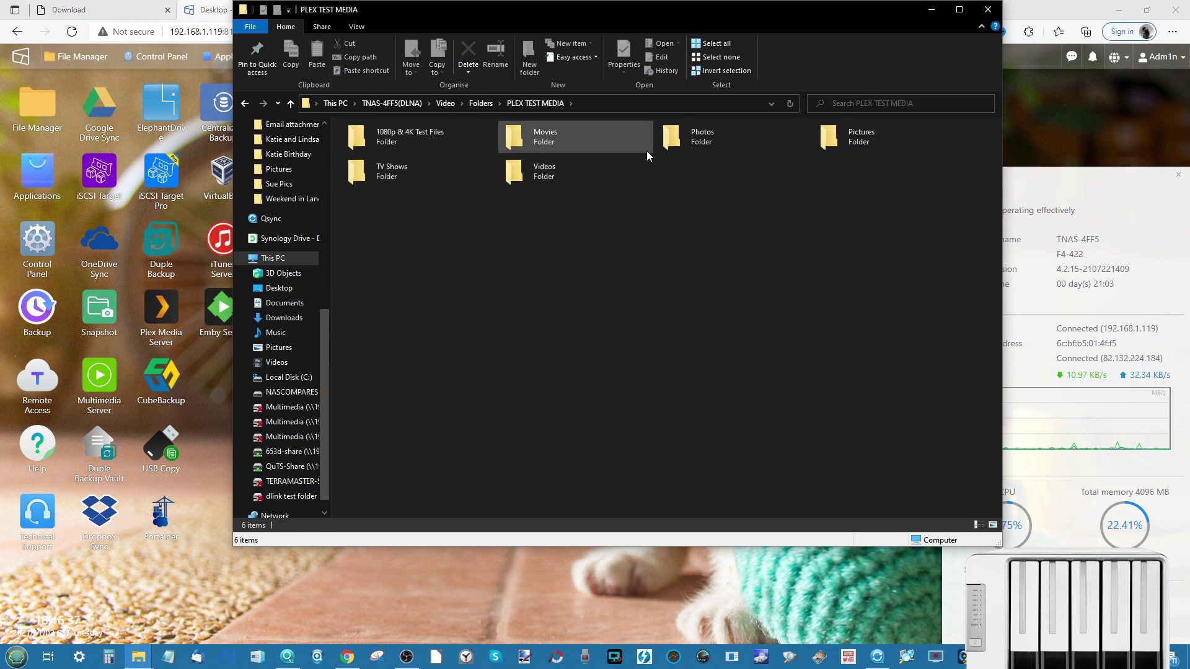
double_click(415, 167)
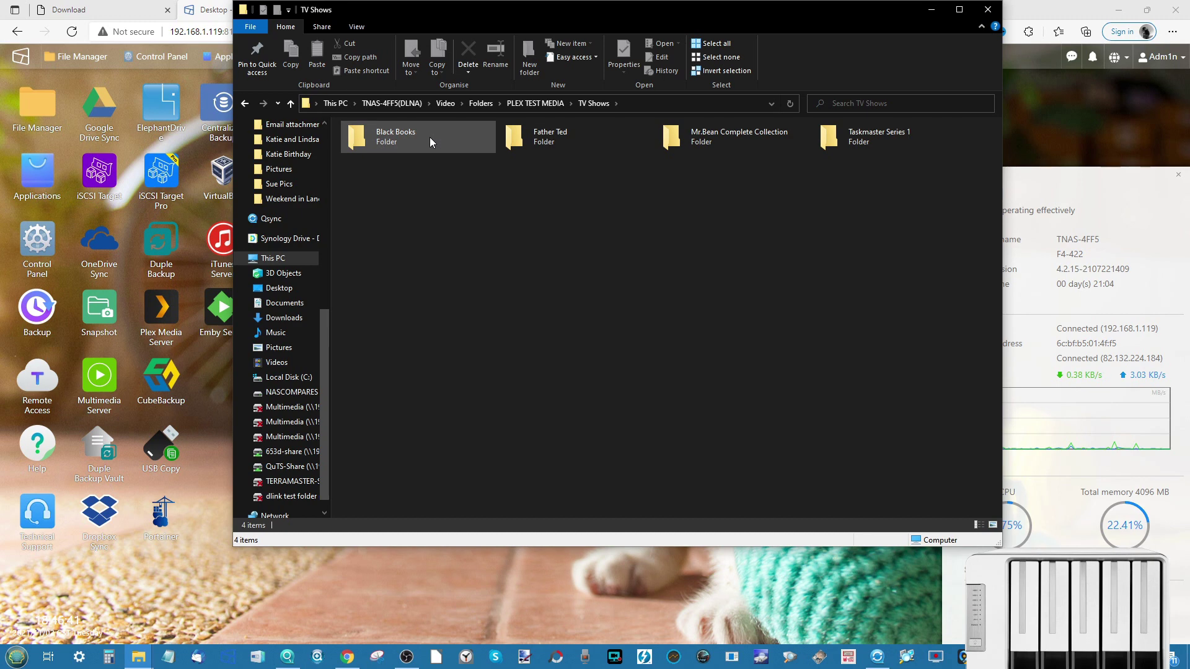
double_click(430, 138)
double_click(400, 143)
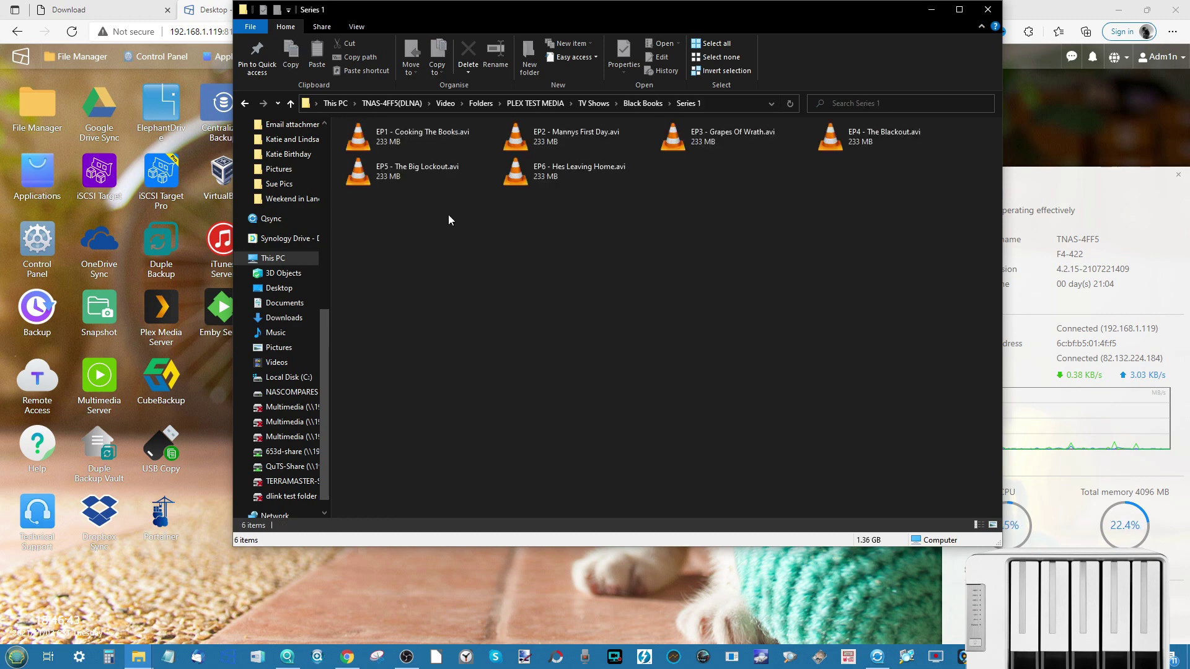
click(580, 144)
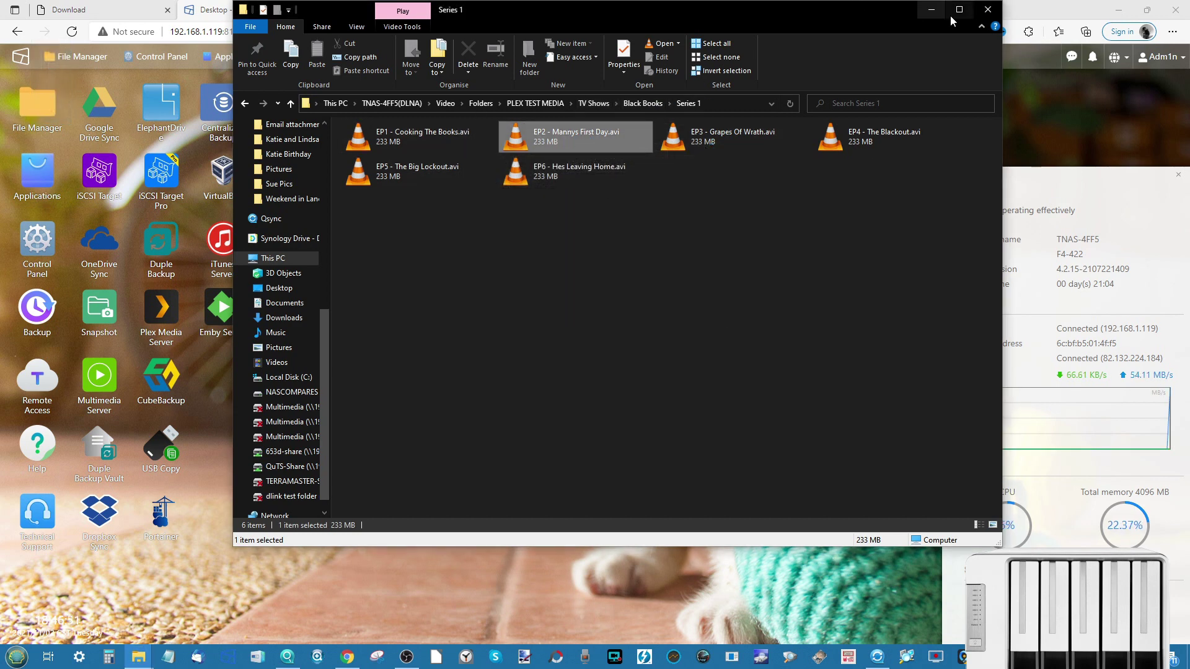
- Close the Series 1 Explorer window, glance at the Fire TV article, and return to the TOS desktop
click(997, 14)
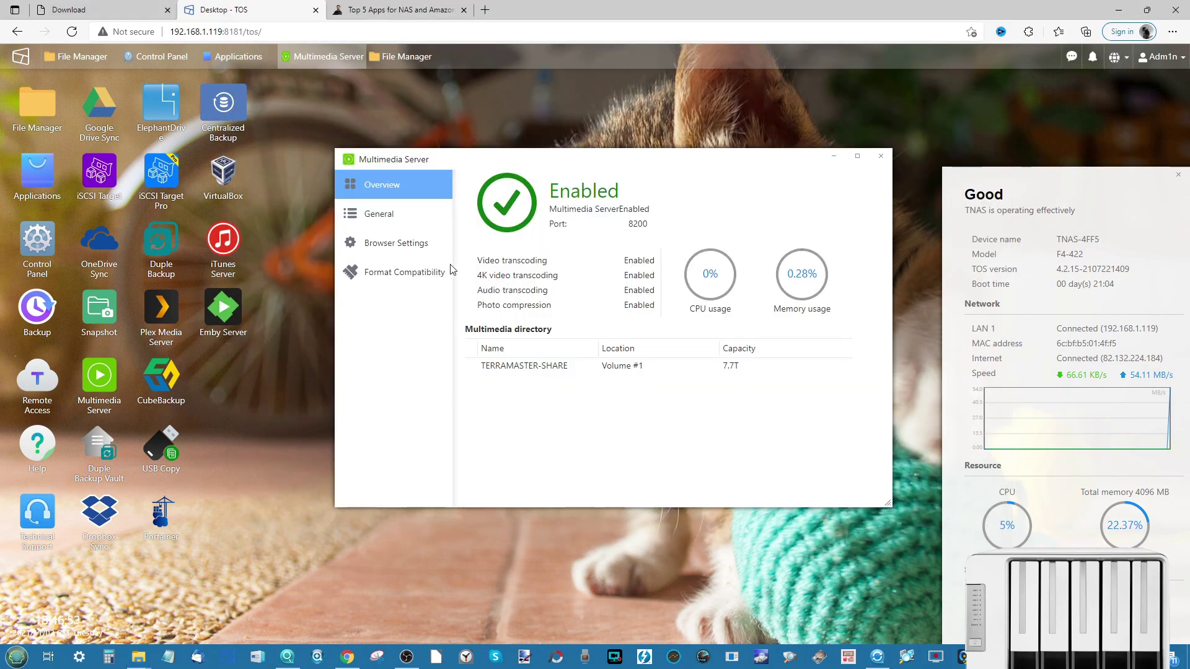
click(397, 9)
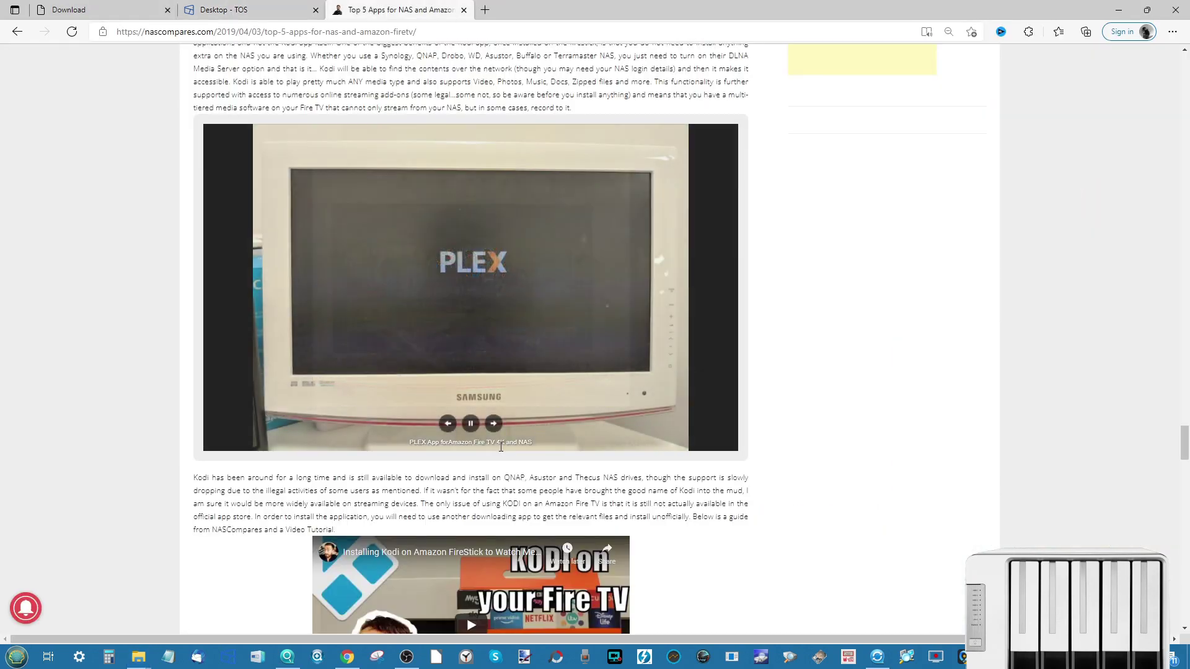
scroll(499, 446, down, 10)
scroll(501, 446, up, 20)
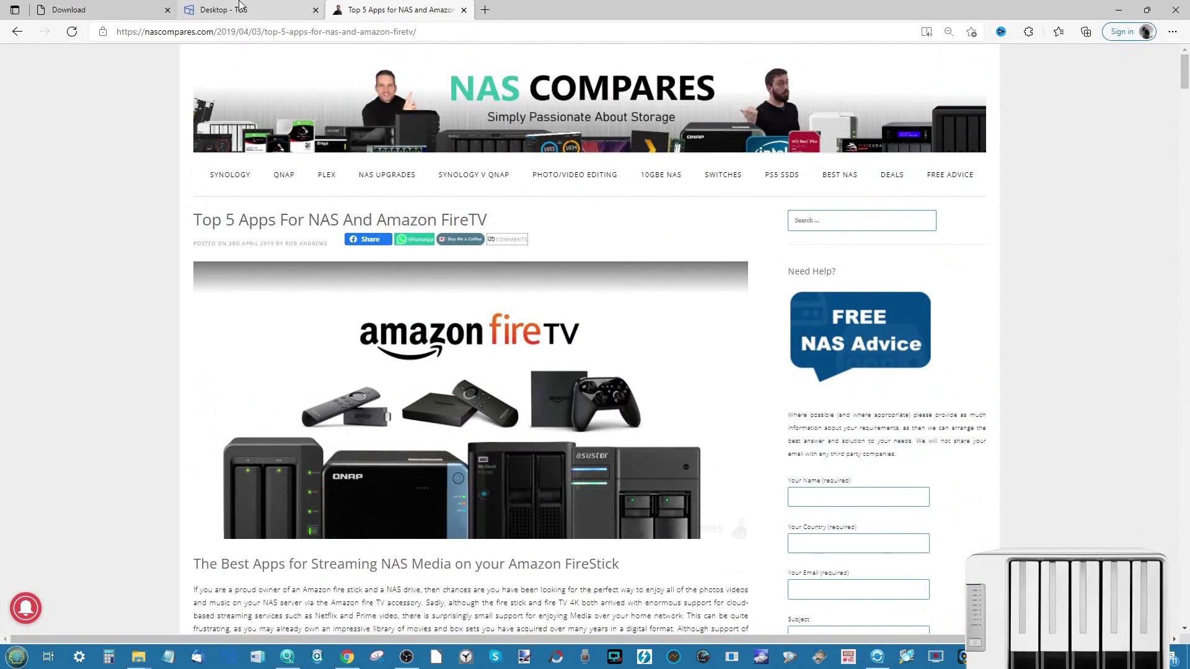
click(245, 10)
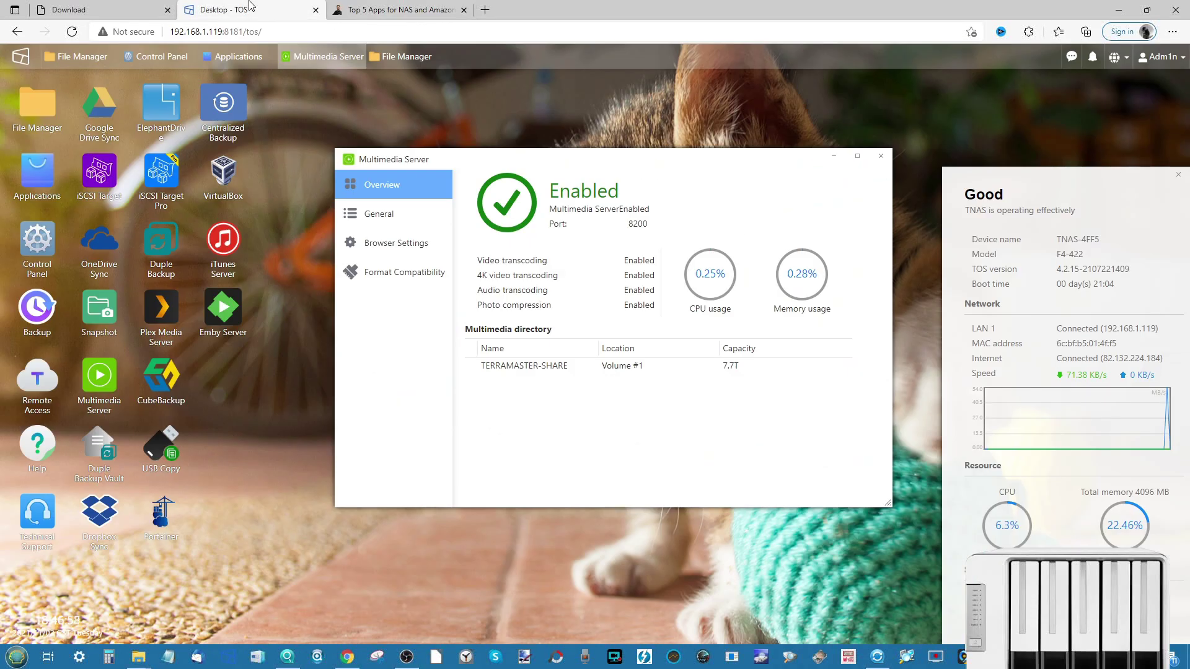